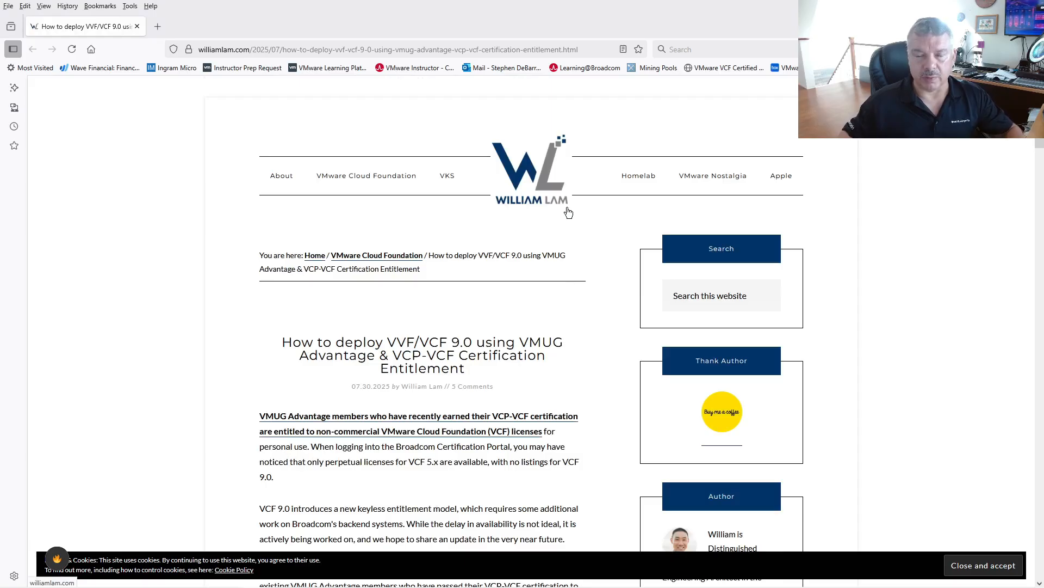
Highlight the article title, then scroll to Step 3 and highlight vcf-9.0.0.0-offline-depot-metadata.zip.
left_click_drag(310, 345, 488, 372)
scroll(489, 371, "down", 5)
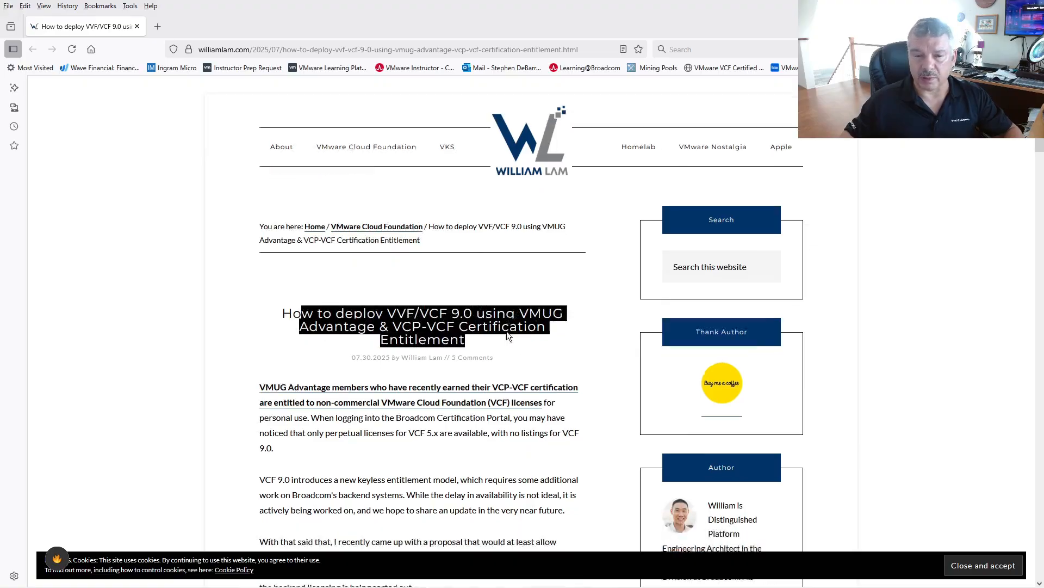
scroll(360, 279, "down", 10)
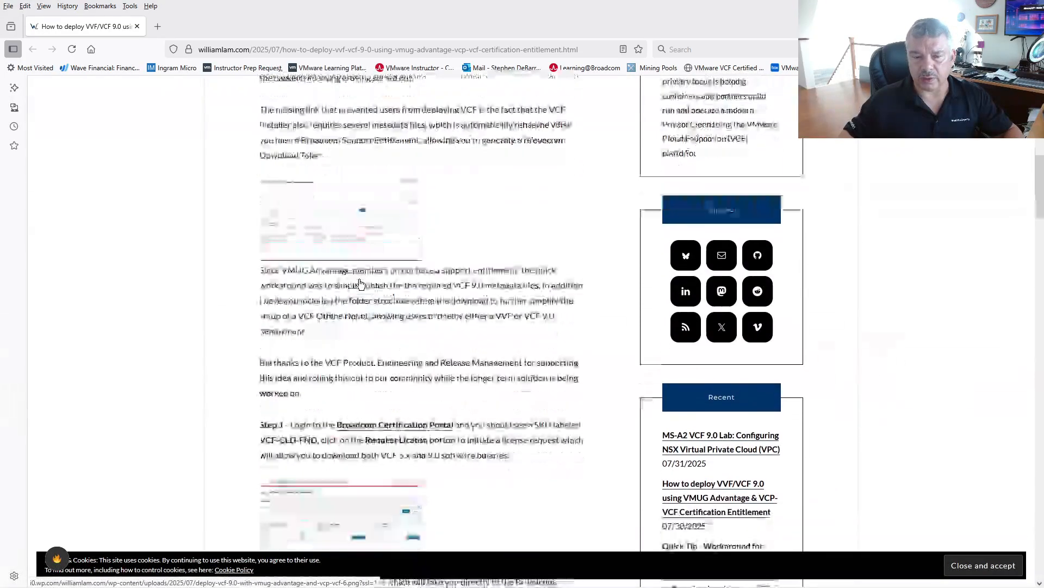
scroll(359, 279, "down", 5)
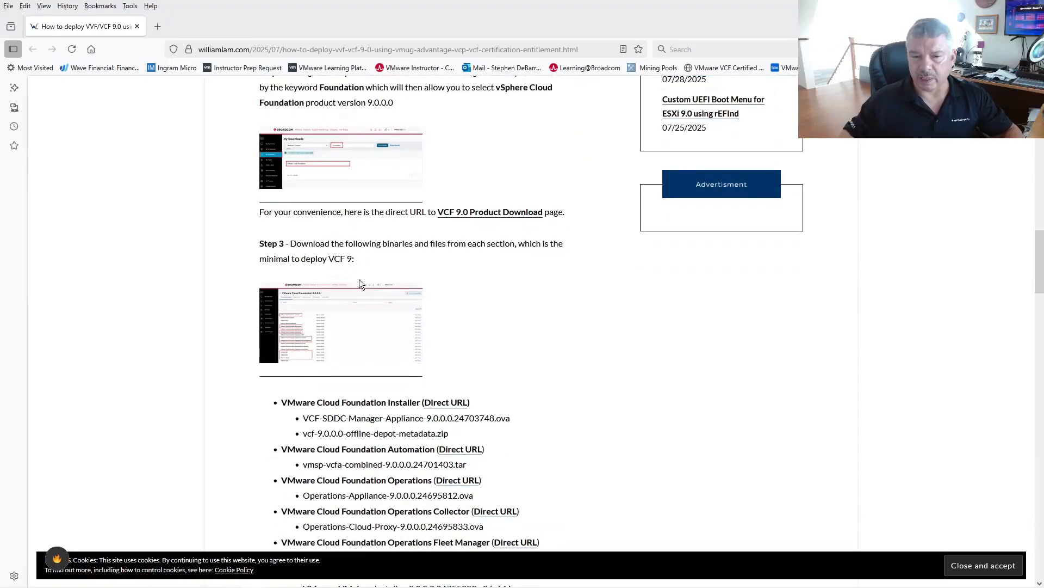
scroll(359, 279, "down", 3)
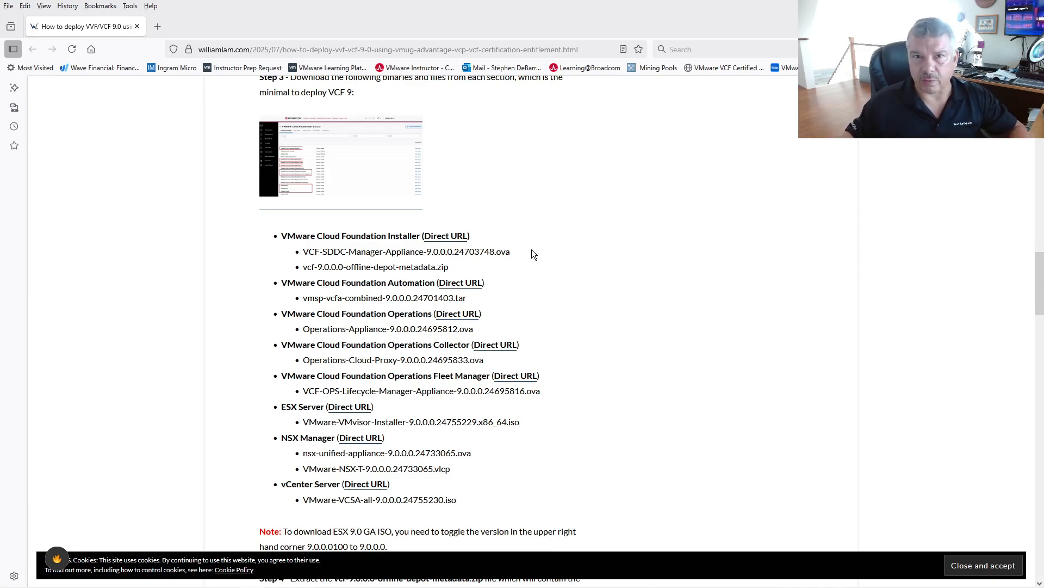
left_click_drag(452, 266, 300, 269)
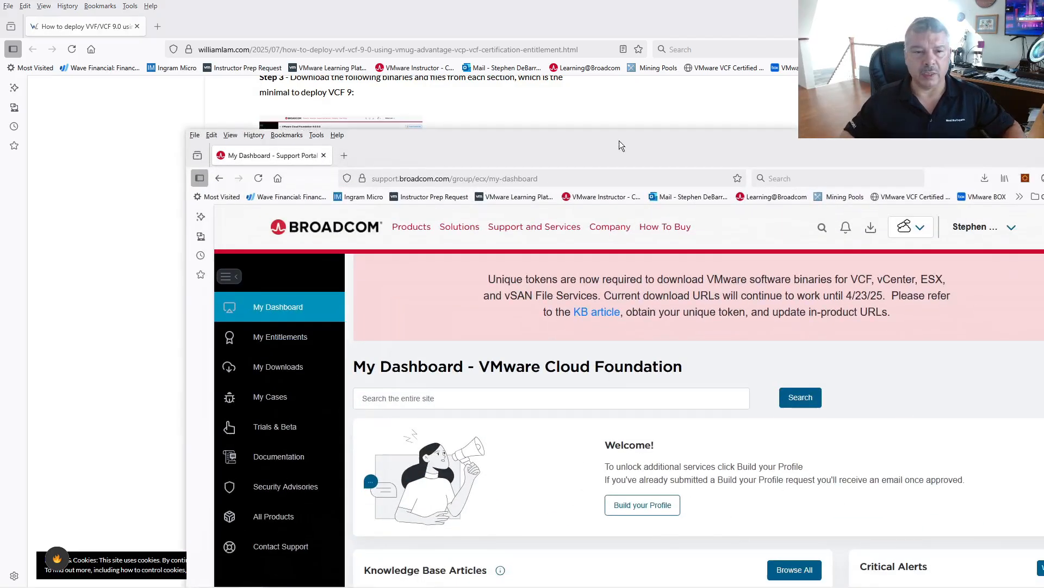
Go to My Downloads and open the VMware Cloud Foundation product downloads.
scroll(712, 378, "down", 4)
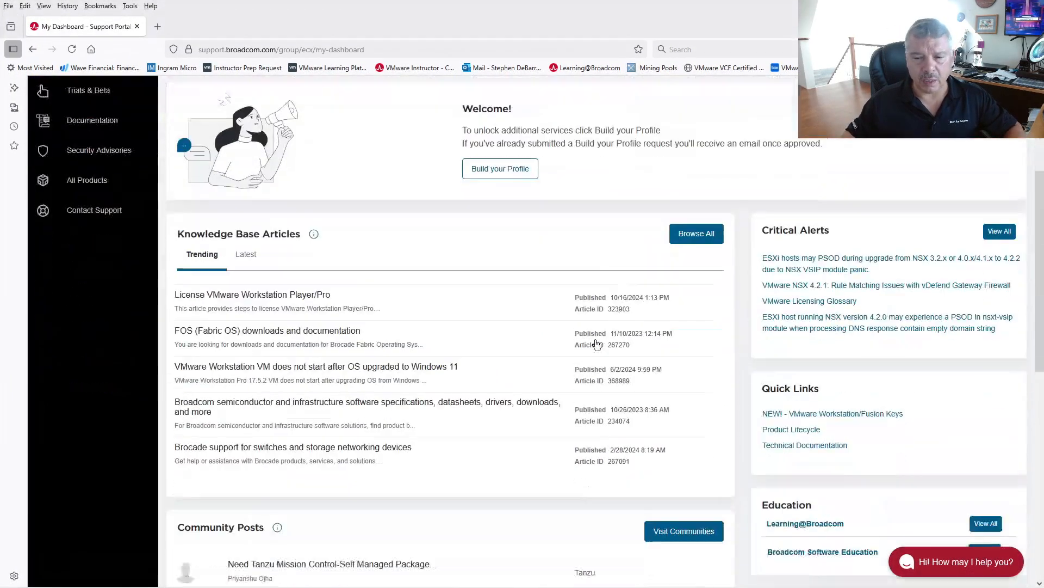
scroll(455, 292, "up", 4)
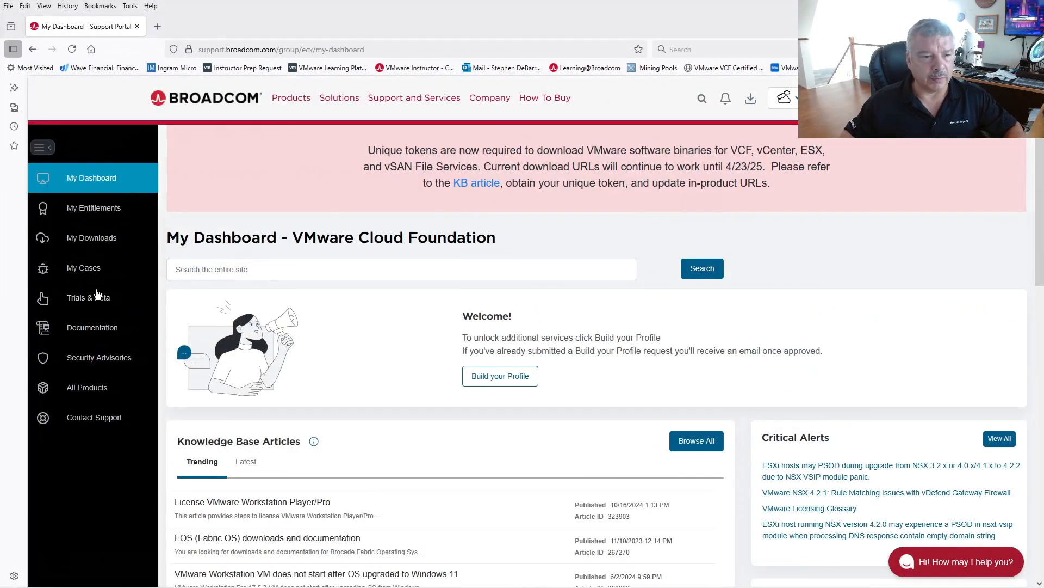
left_click(102, 239)
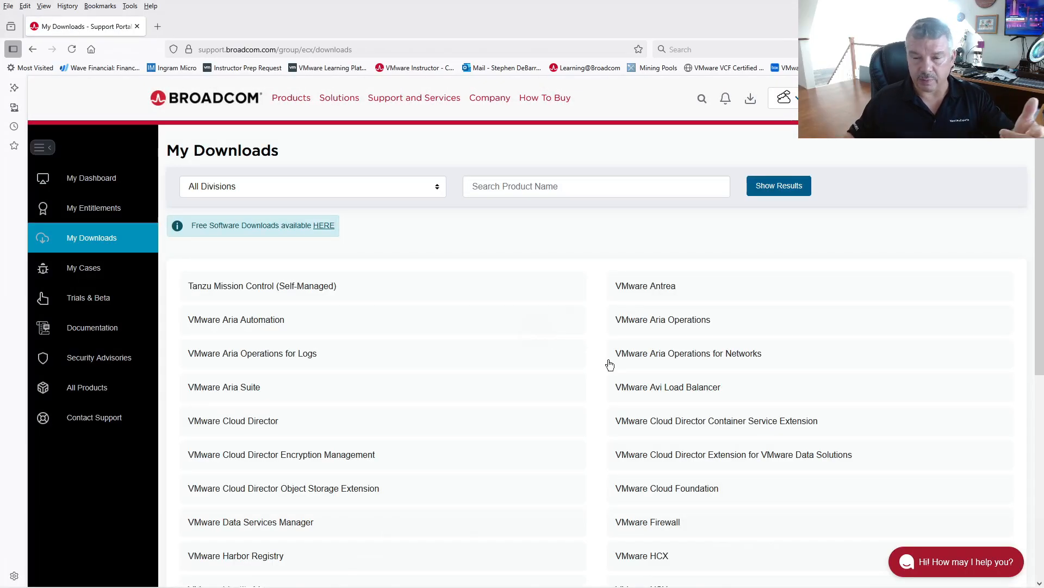
scroll(598, 366, "down", 4)
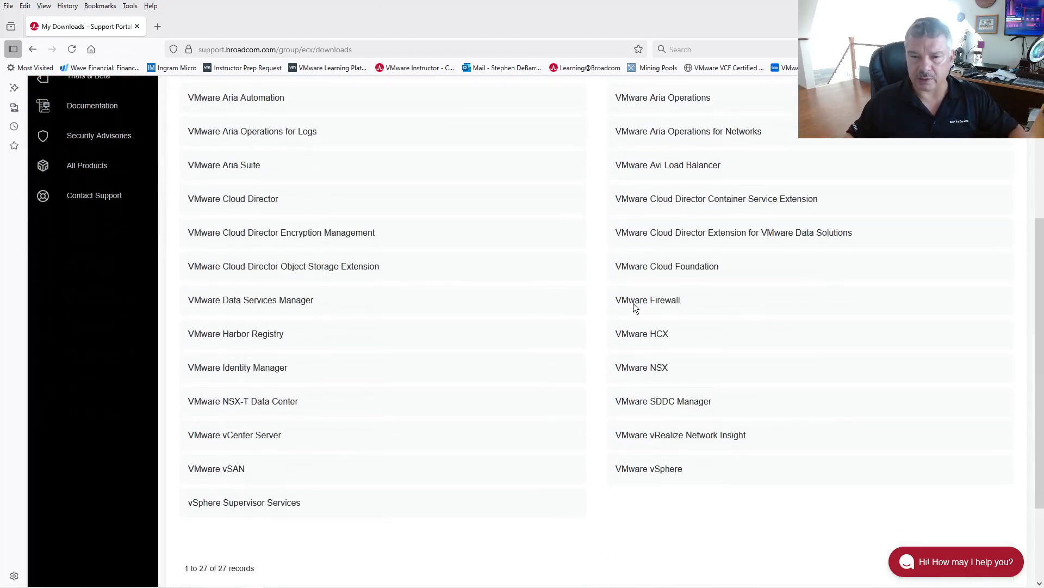
left_click(670, 269)
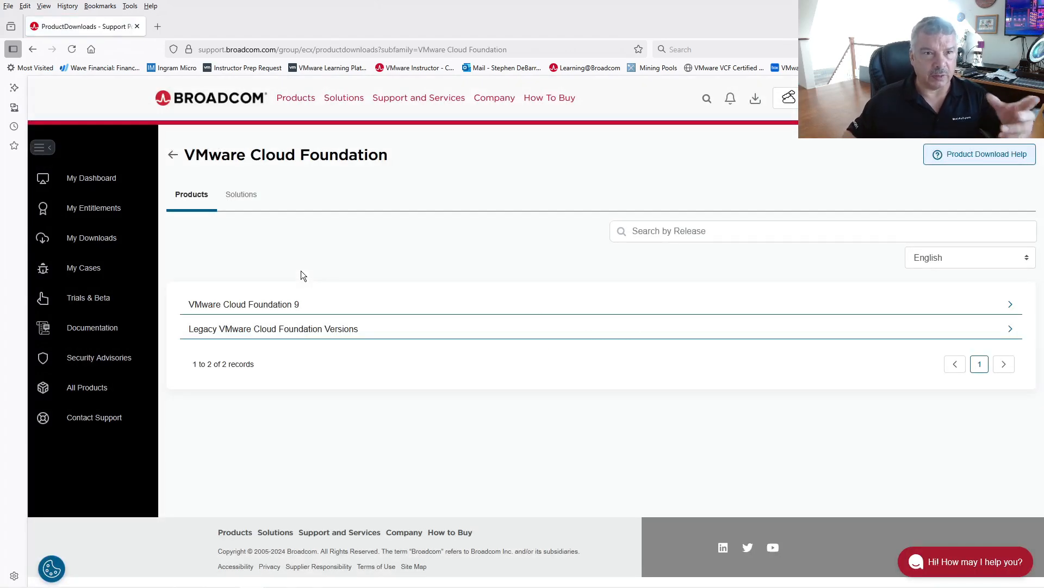
Expand VMware Cloud Foundation 9, pick release 9.0.0.0 and view the VCF Installer group.
left_click(268, 306)
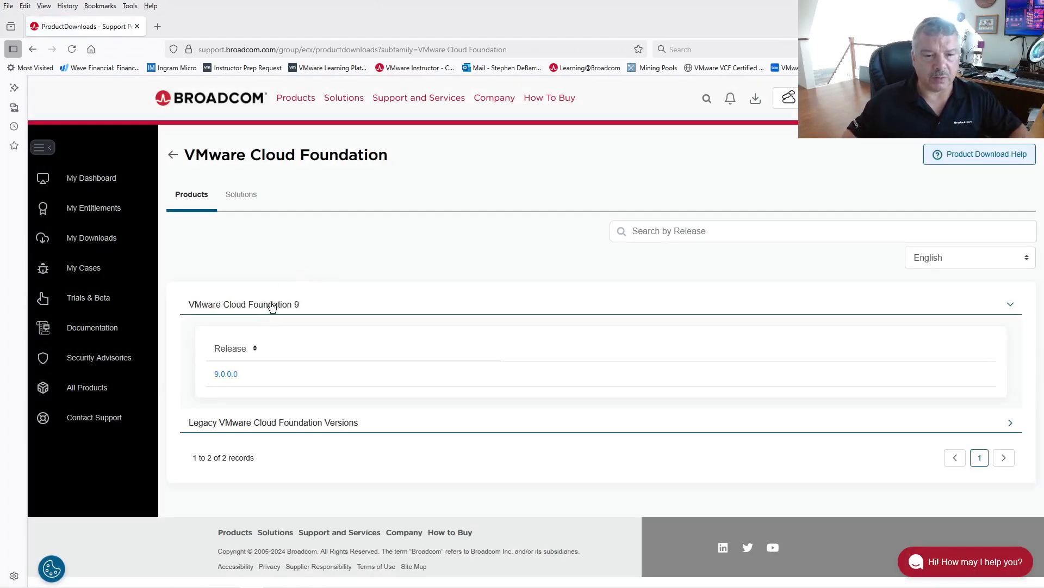
left_click(221, 375)
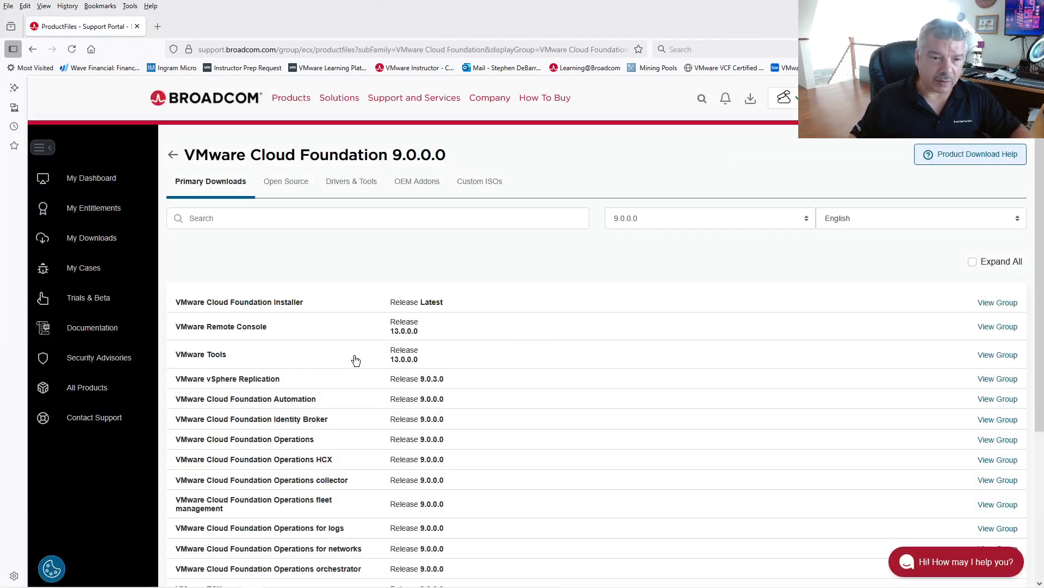
scroll(327, 375, "down", 2)
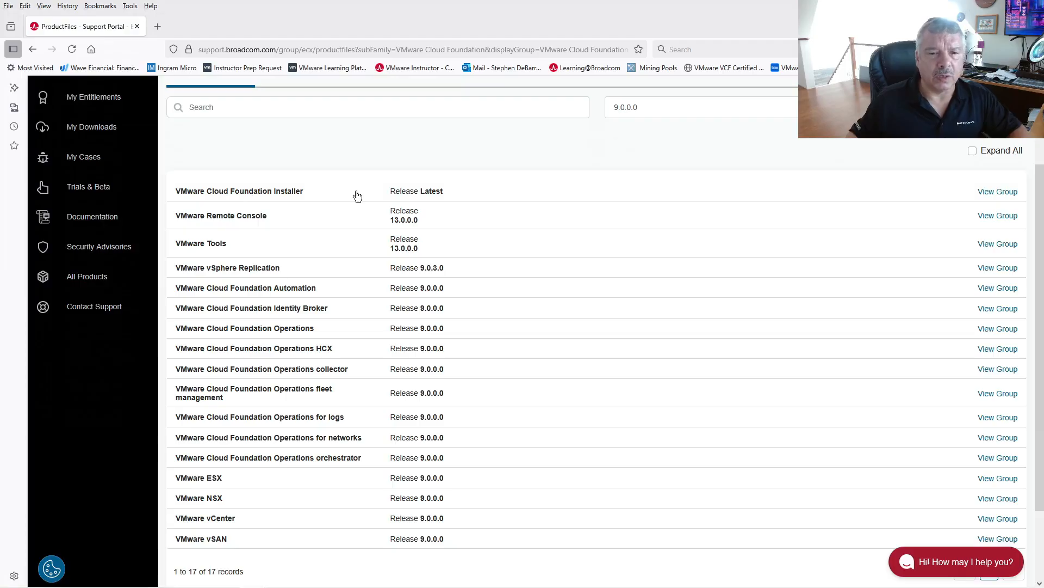
left_click(986, 195)
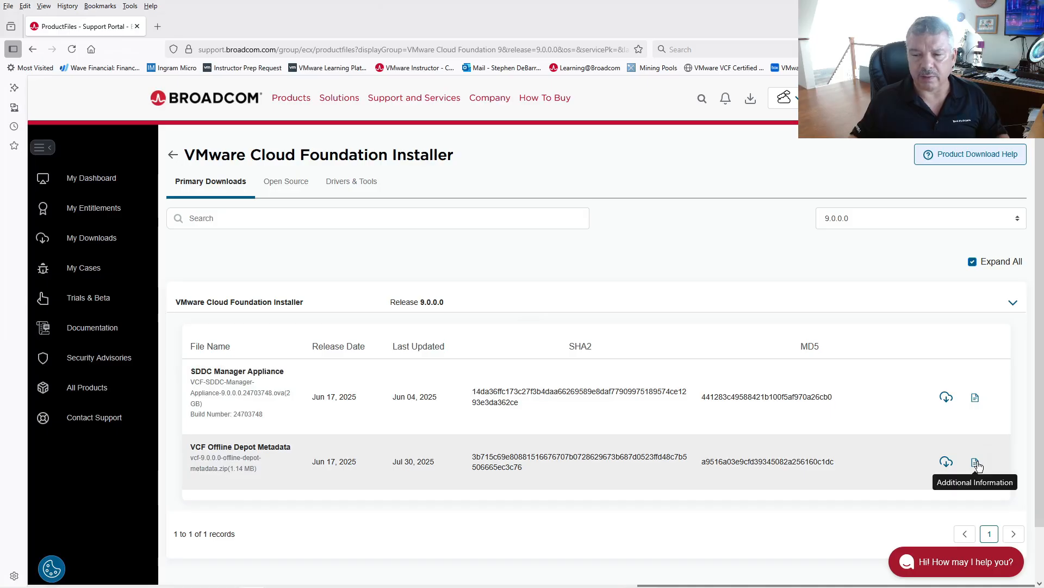
Read the VCF Offline Depot Metadata note on download tokens and offline depots, then close it.
left_click(976, 462)
left_click_drag(408, 337, 581, 337)
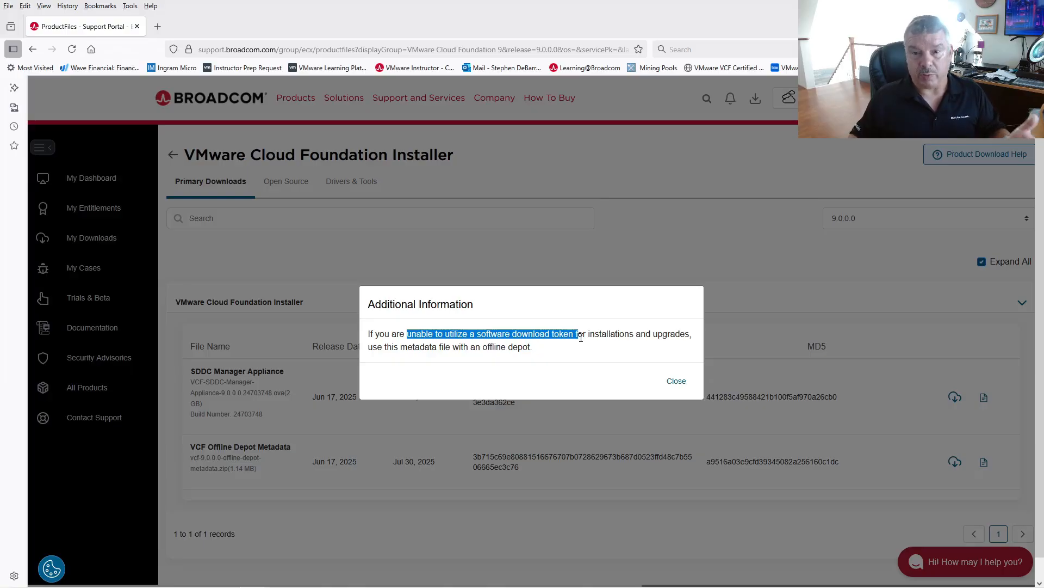
left_click_drag(425, 348, 519, 348)
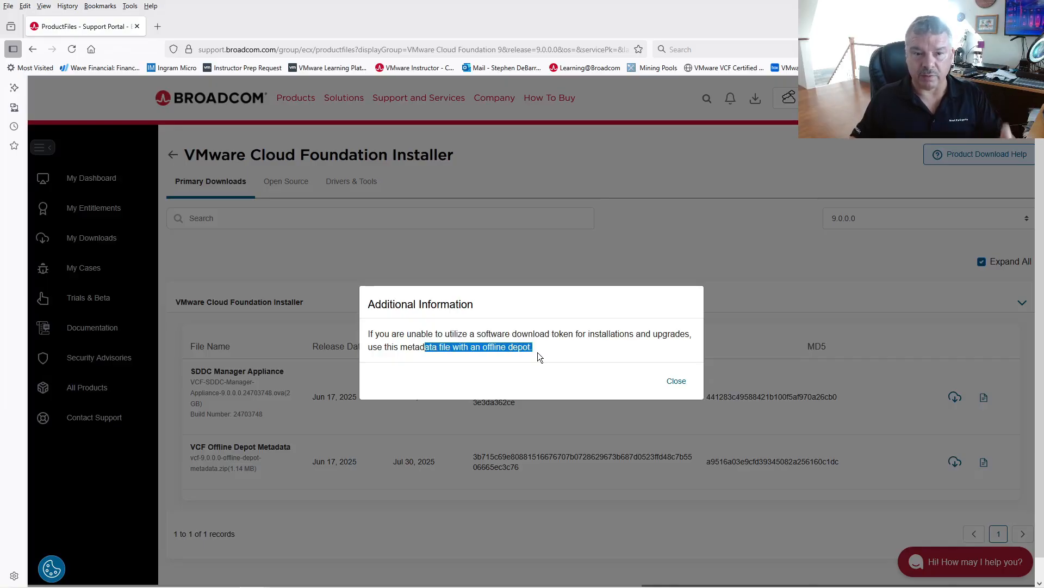
left_click(676, 380)
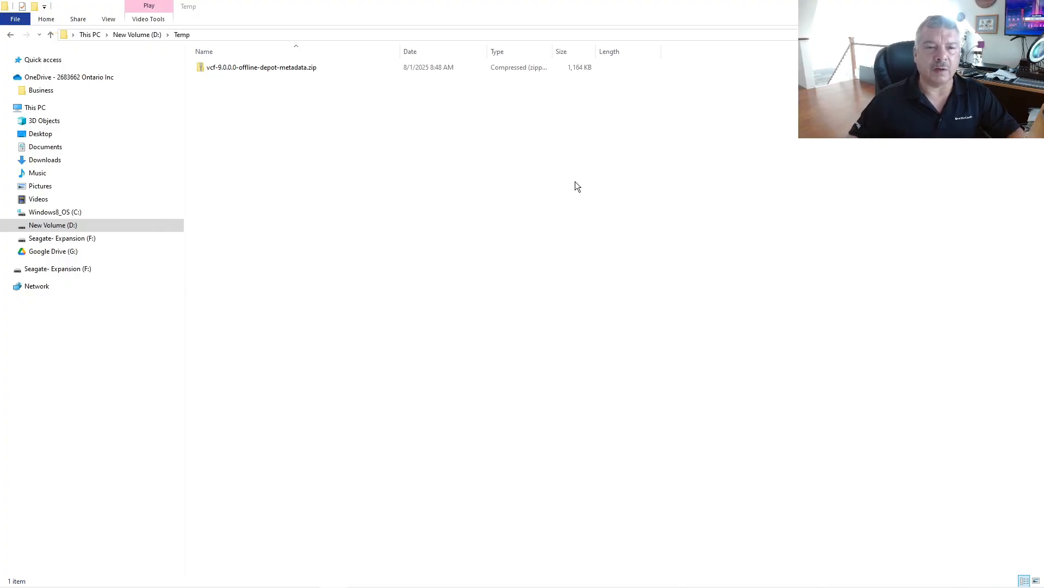
Extract vcf-9.0.0.0-offline-depot-metadata.zip with 7-Zip into its own folder and open it.
right_click(300, 72)
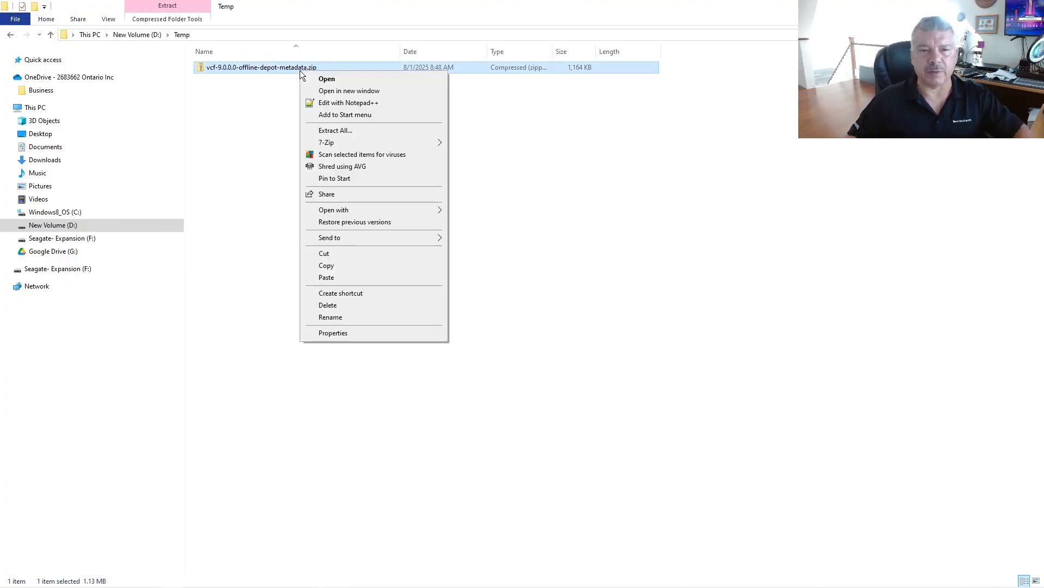
mouse_move(343, 145)
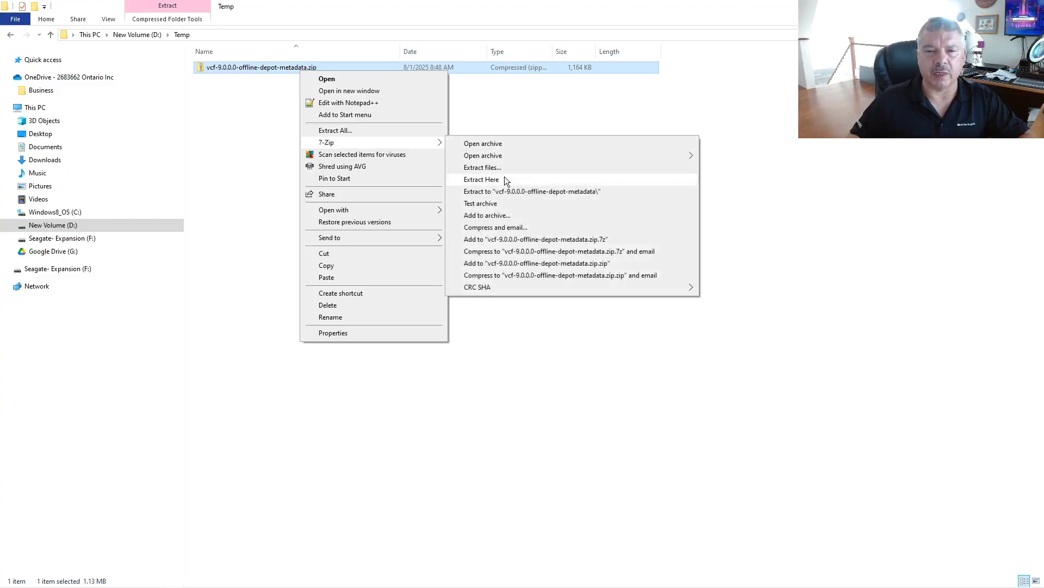
left_click(516, 192)
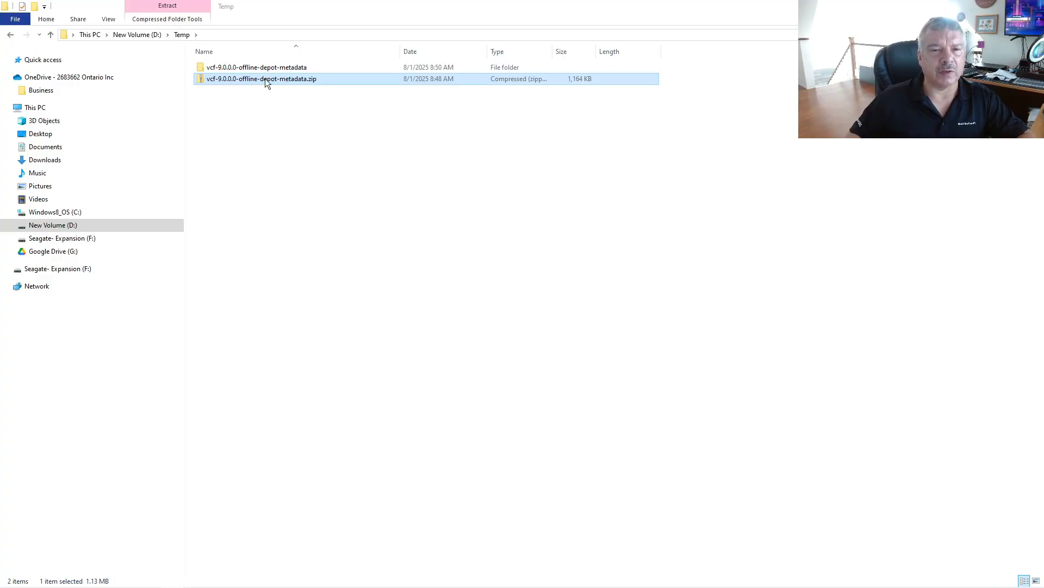
left_click(267, 66)
double_click(267, 66)
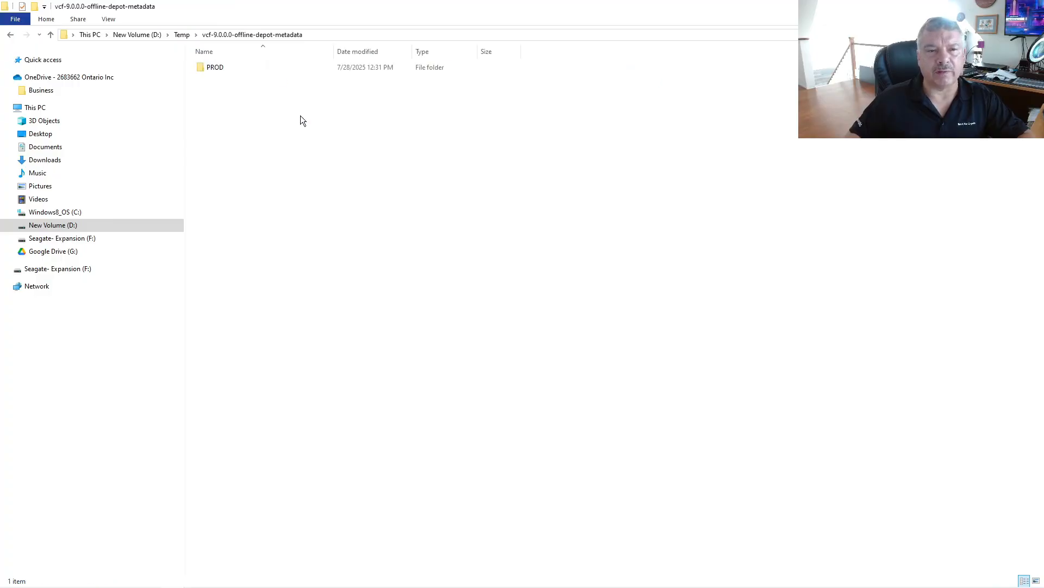
Browse PROD\COMP and confirm the NSX_T_MANAGER, VCENTER and VRSLCM folders are empty.
double_click(216, 70)
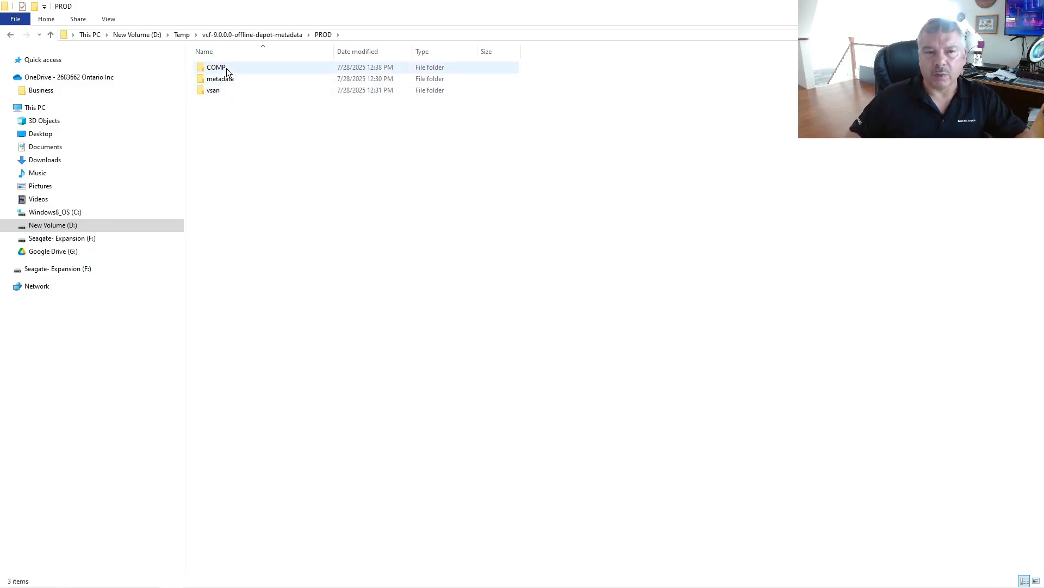
double_click(226, 67)
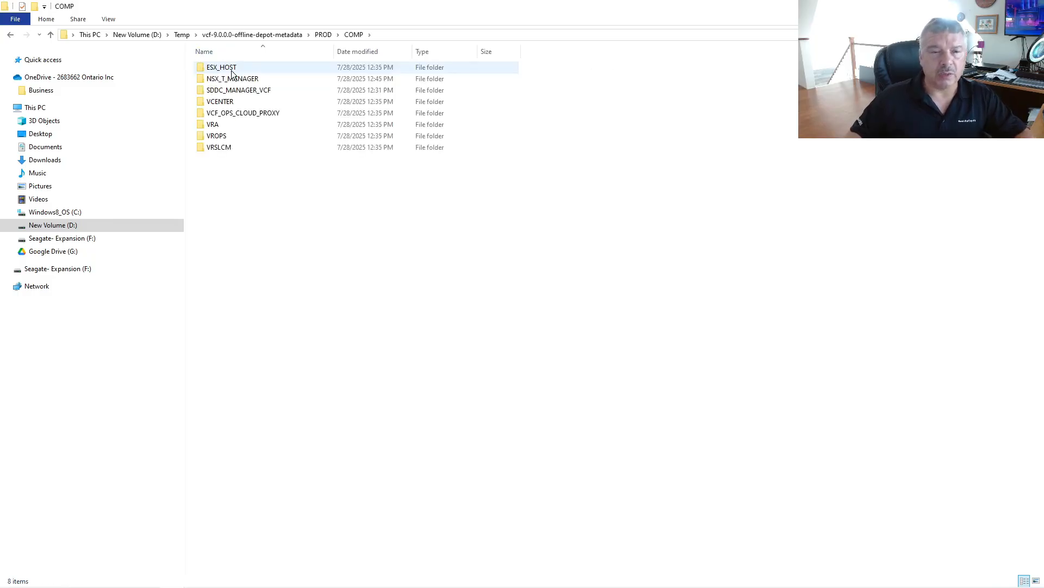
double_click(237, 81)
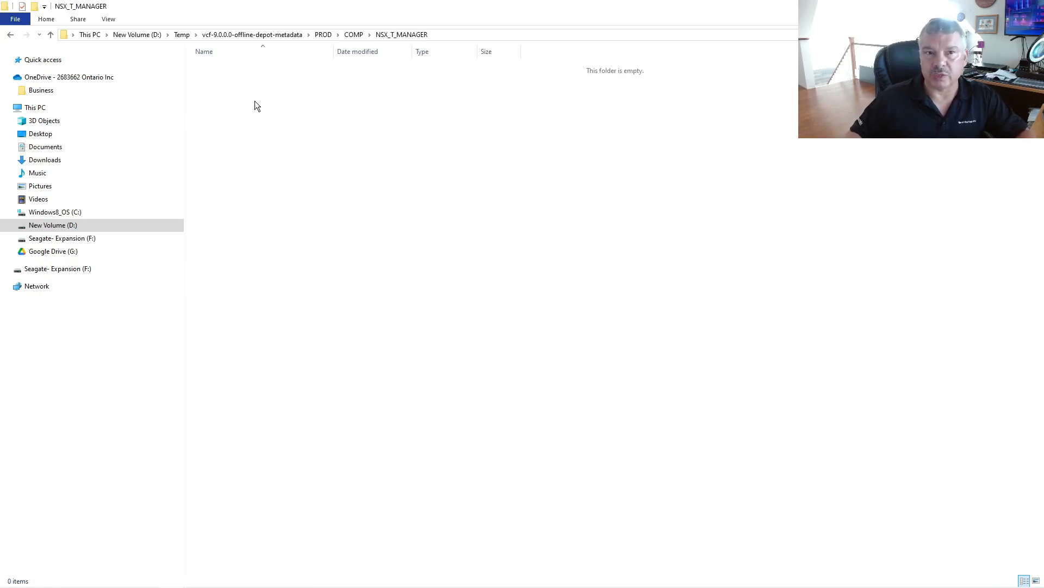
left_click(352, 35)
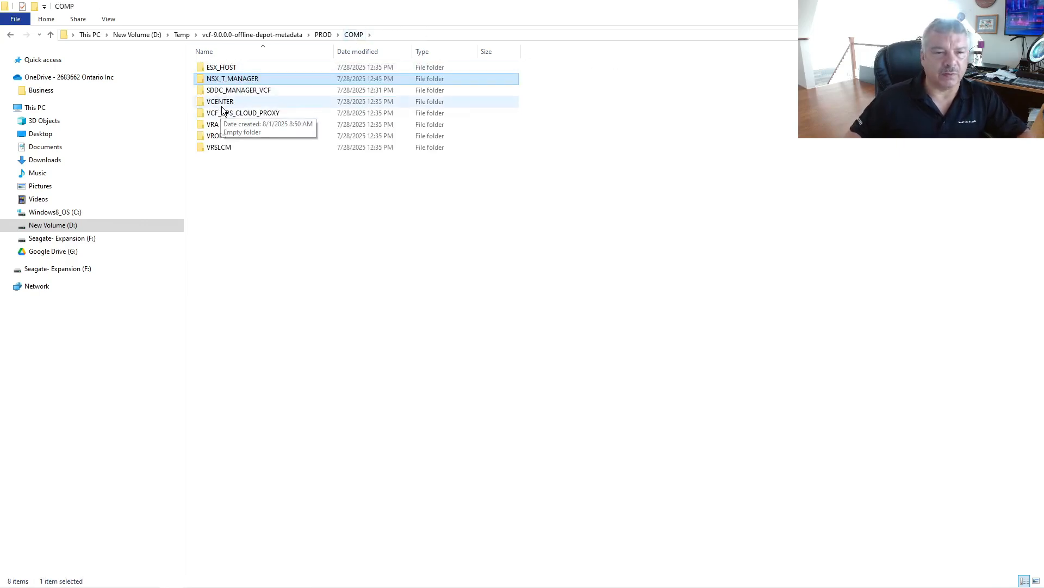
left_click(222, 105)
double_click(222, 105)
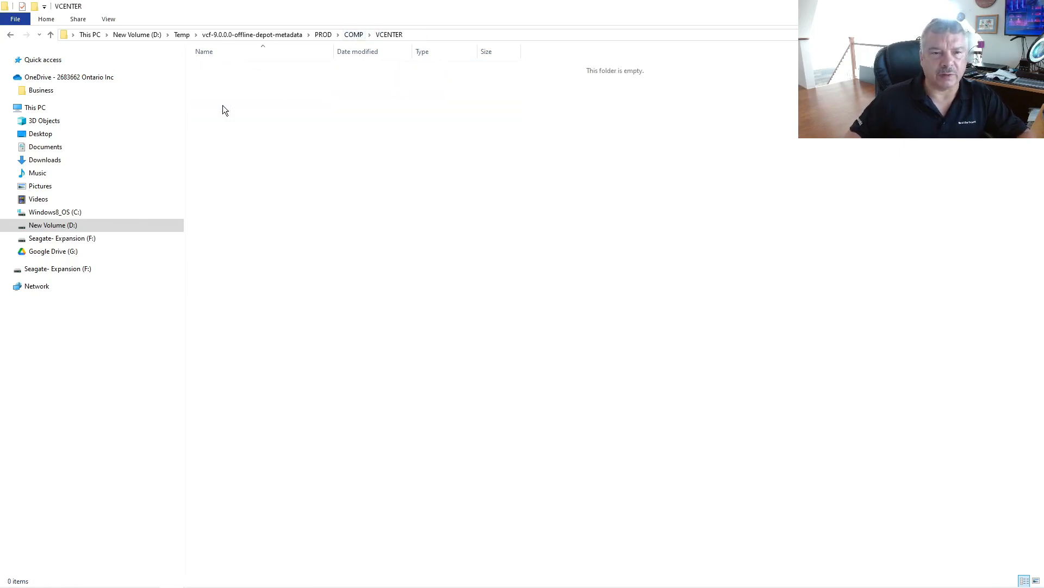
left_click(324, 35)
double_click(226, 72)
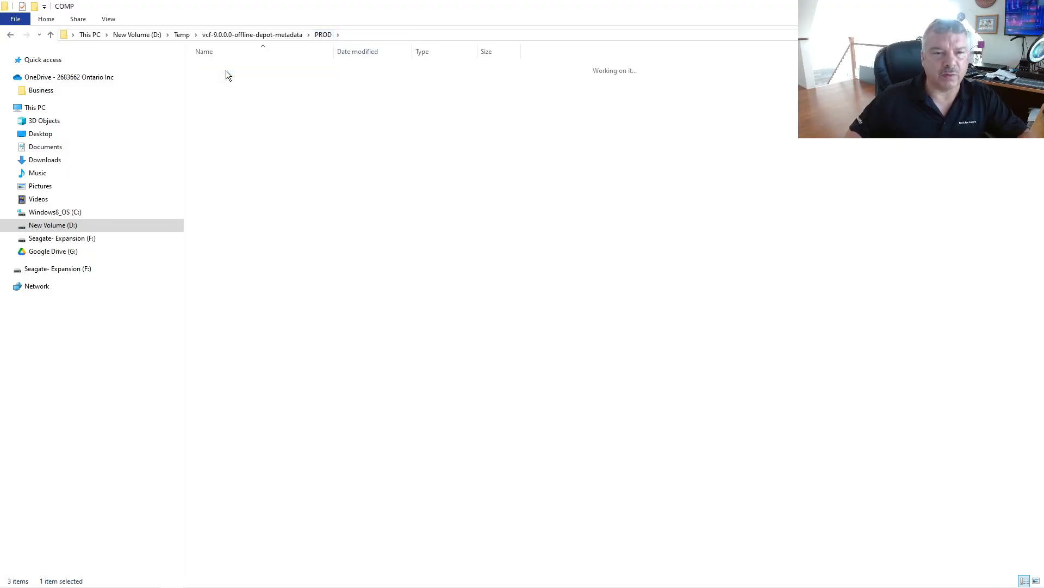
mouse_move(266, 119)
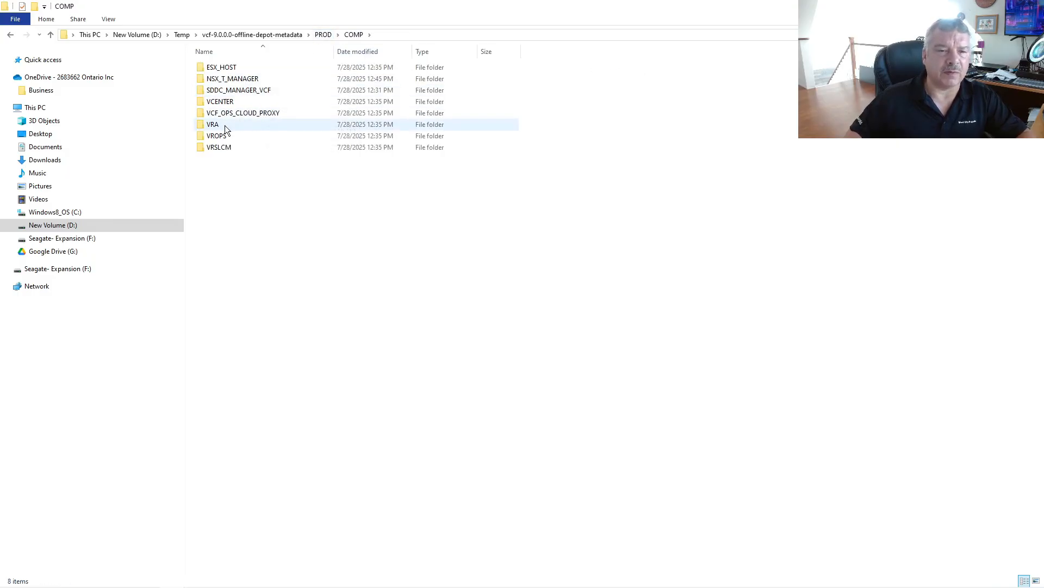
double_click(244, 148)
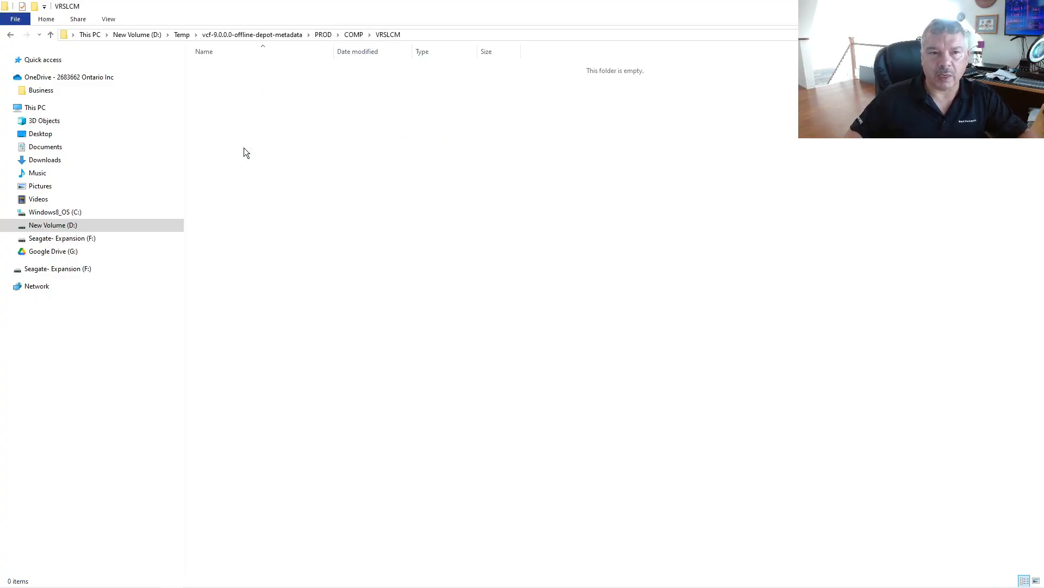
left_click(323, 36)
Review the blog's VCF 9.0 binaries list, then place the PROD folder window on the left.
left_click_drag(296, 9, 1043, 114)
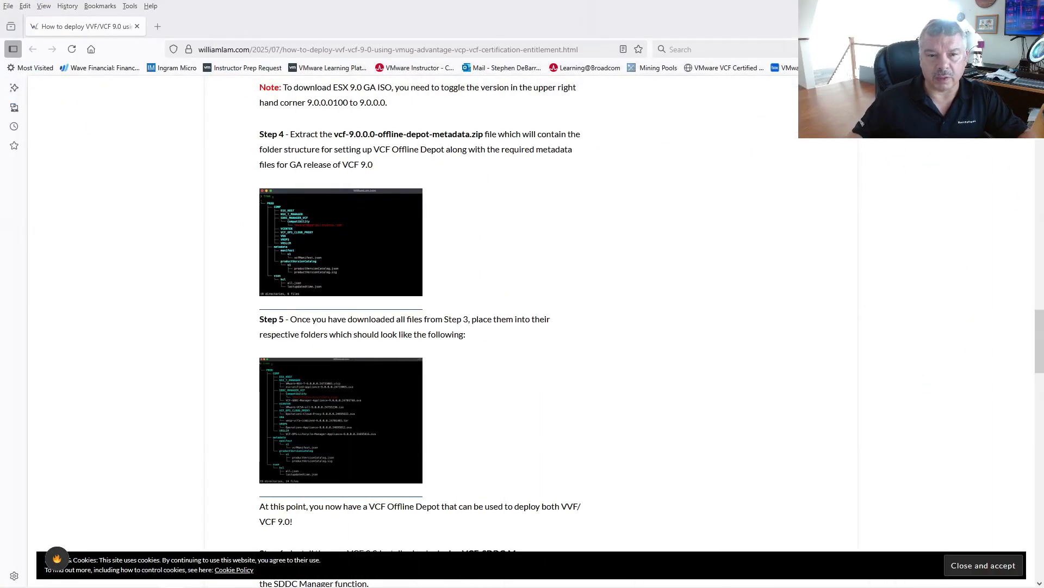
scroll(469, 185, "up", 7)
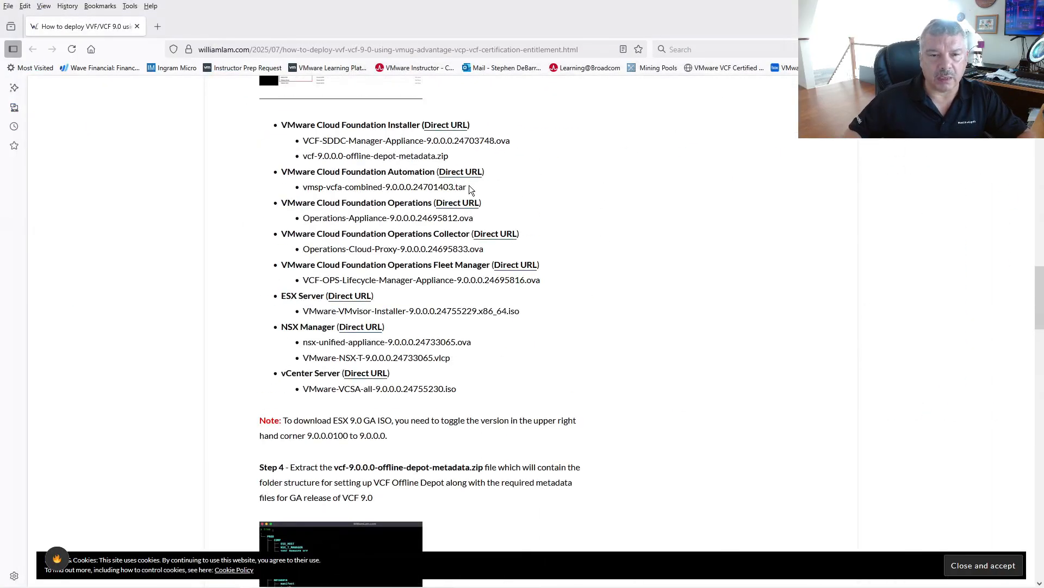
right_click(444, 180)
left_click(279, 197)
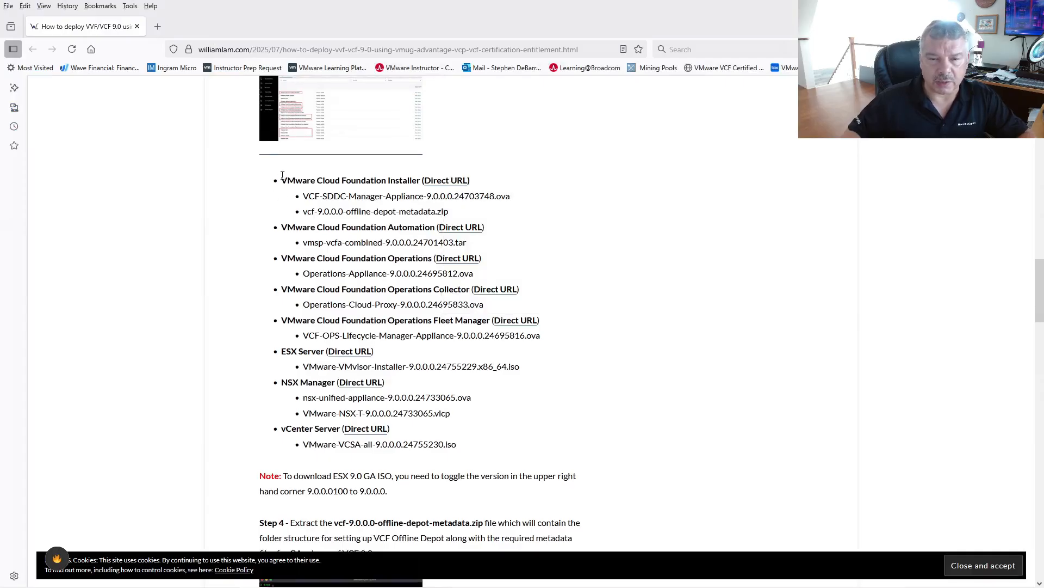
scroll(298, 295, "down", 2)
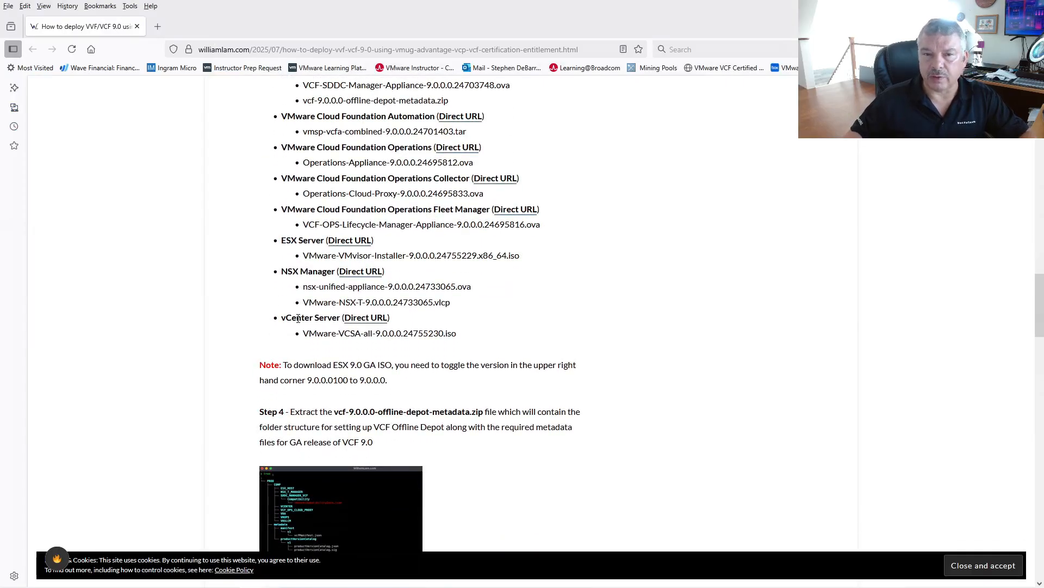
left_click_drag(1043, 60, 235, 41)
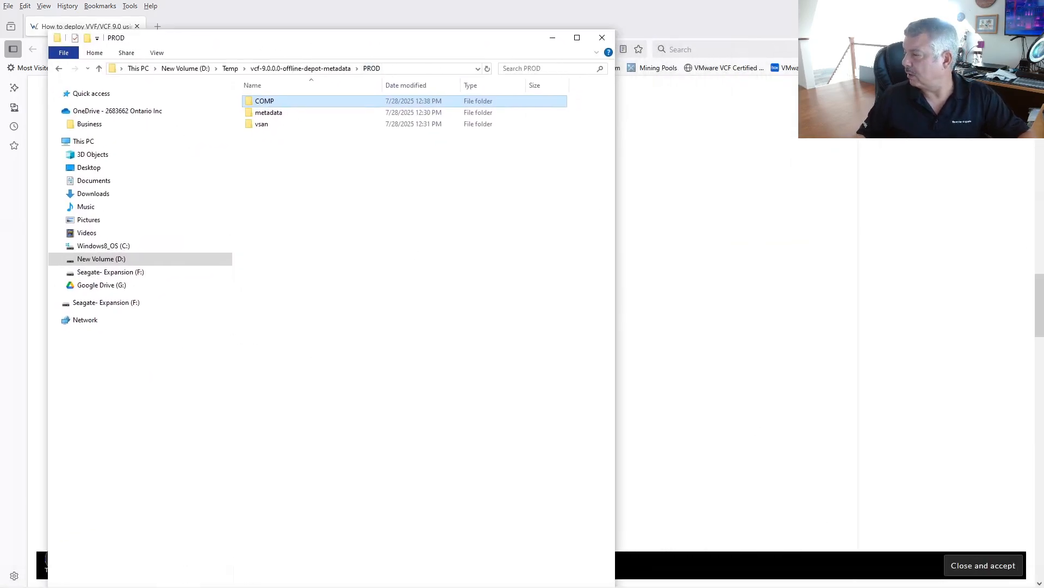
Open a second File Explorer on New Volume (D:) and arrange it beside the PROD window.
key("super+e")
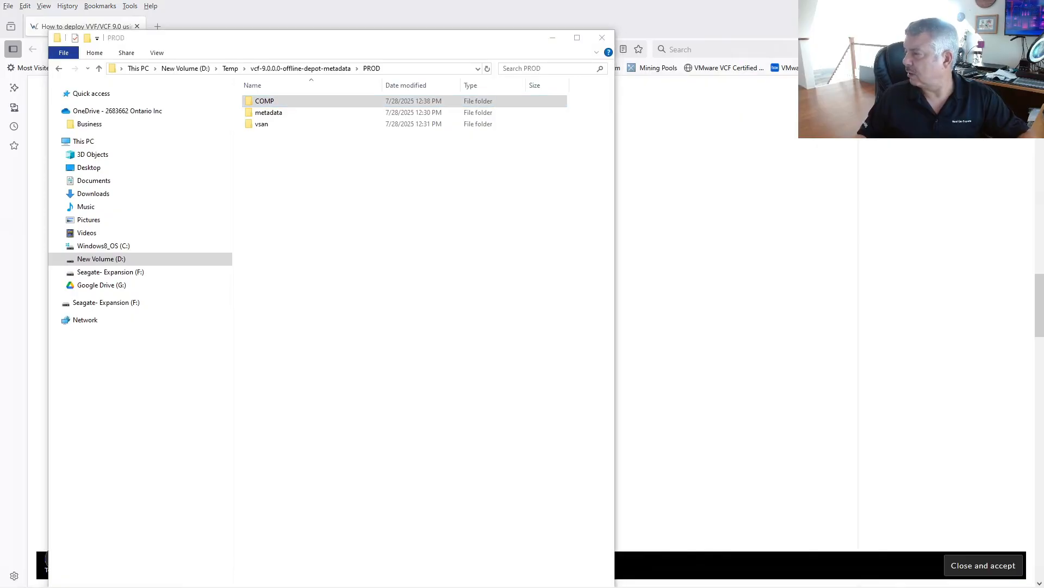
left_click_drag(384, 28, 947, 84)
left_click(700, 285)
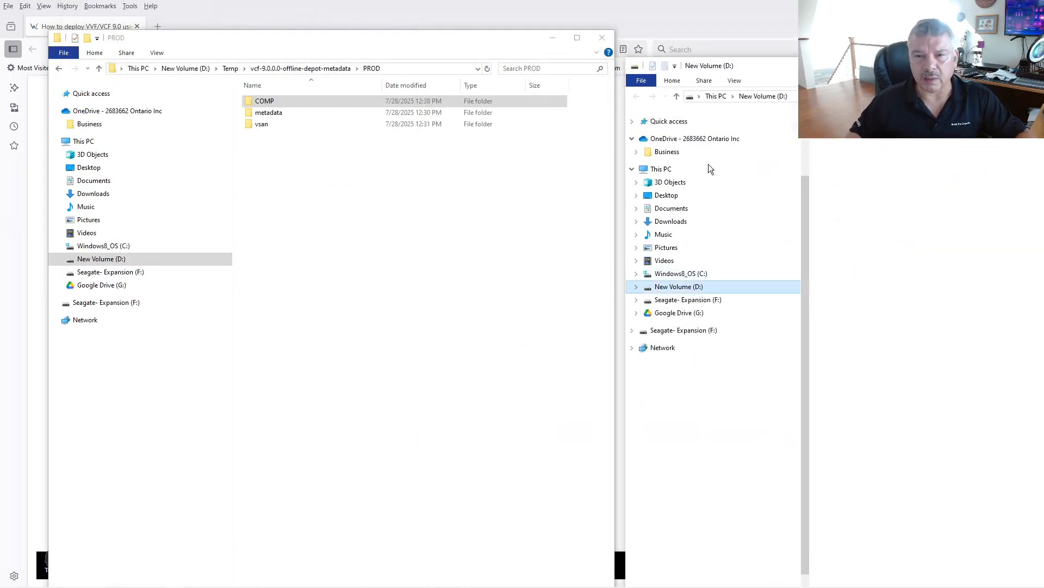
left_click_drag(947, 66, 273, 68)
left_click_drag(318, 36, 824, 40)
left_click_drag(350, 112, 366, 9)
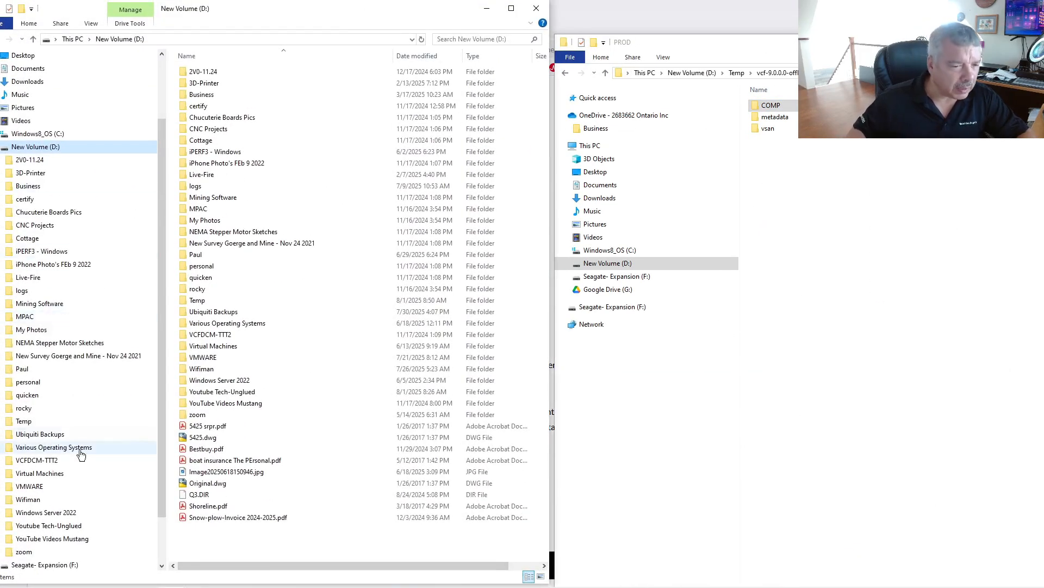
Copy the nsx-unified-appliance OVA and VMware-NSX-T VLCP files from D:\VMWARE\VMware Cloud Foundation 9.0\NSX.
left_click(66, 487)
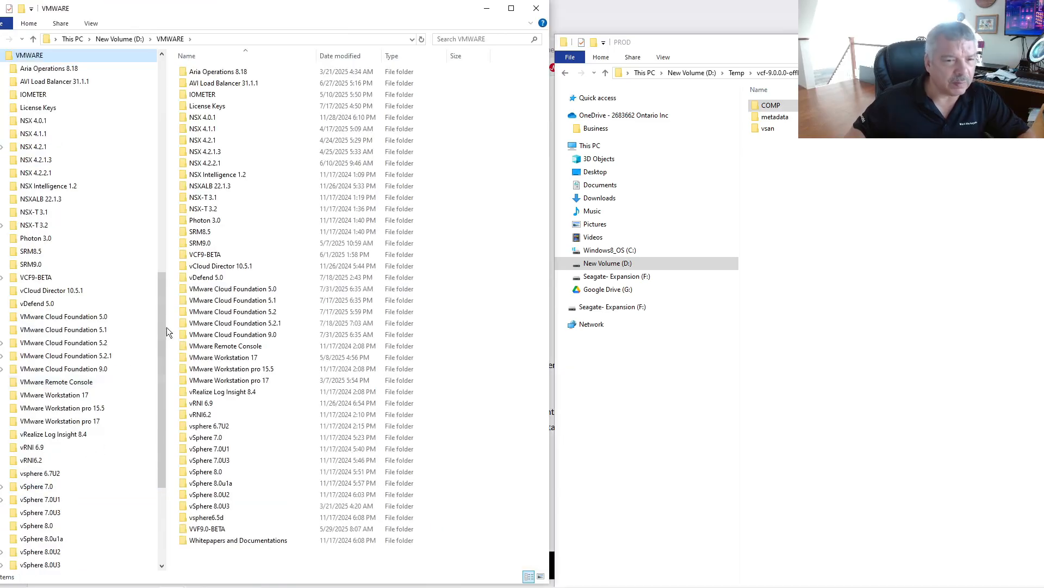
double_click(217, 334)
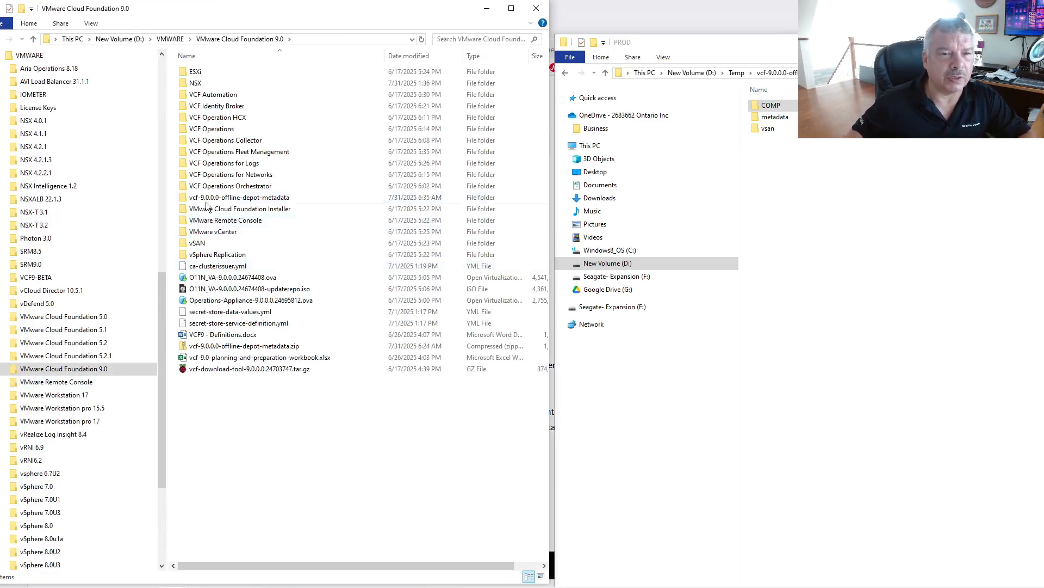
mouse_move(190, 180)
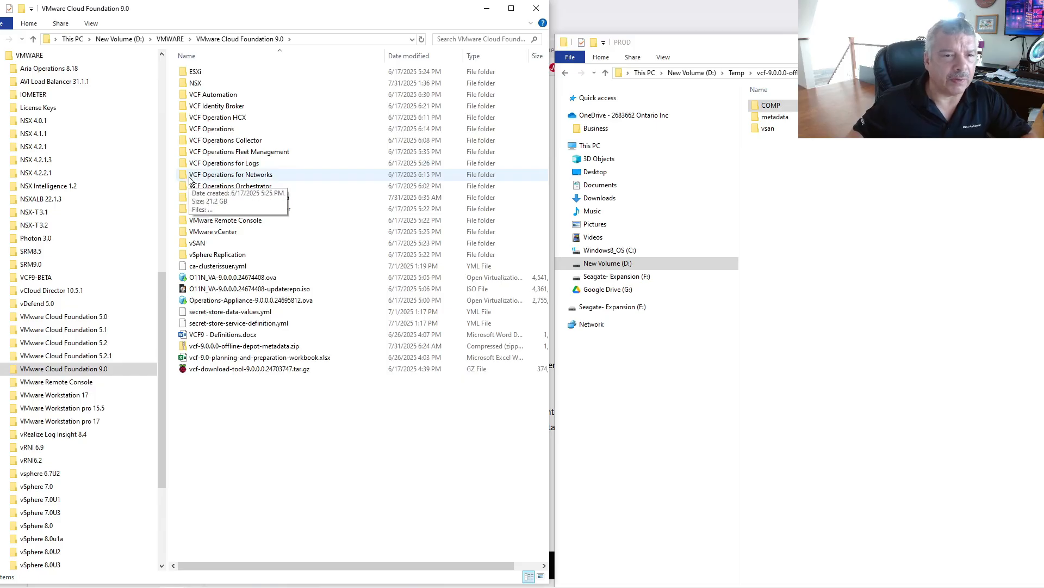
double_click(191, 86)
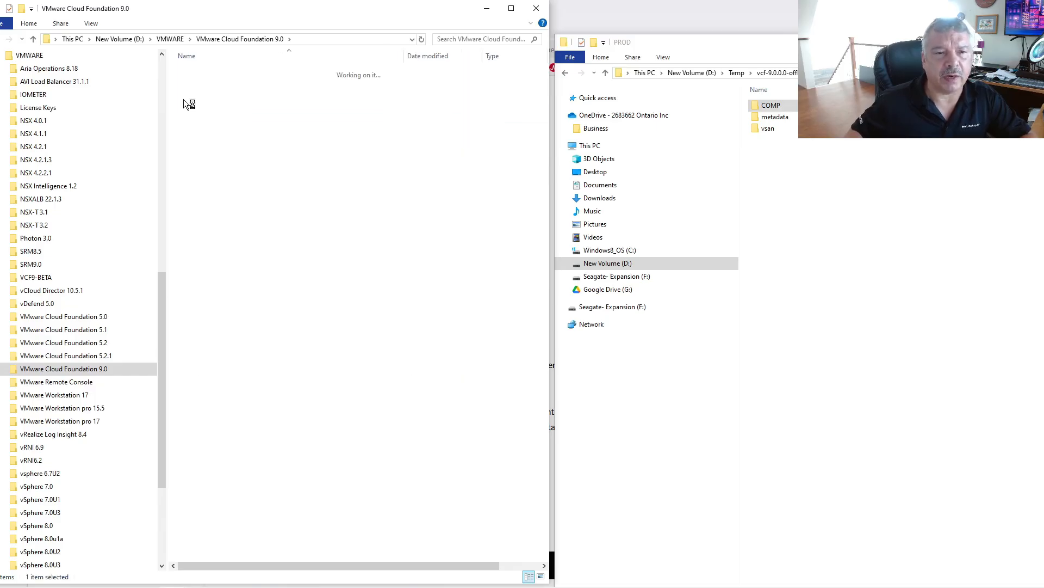
left_click(233, 75)
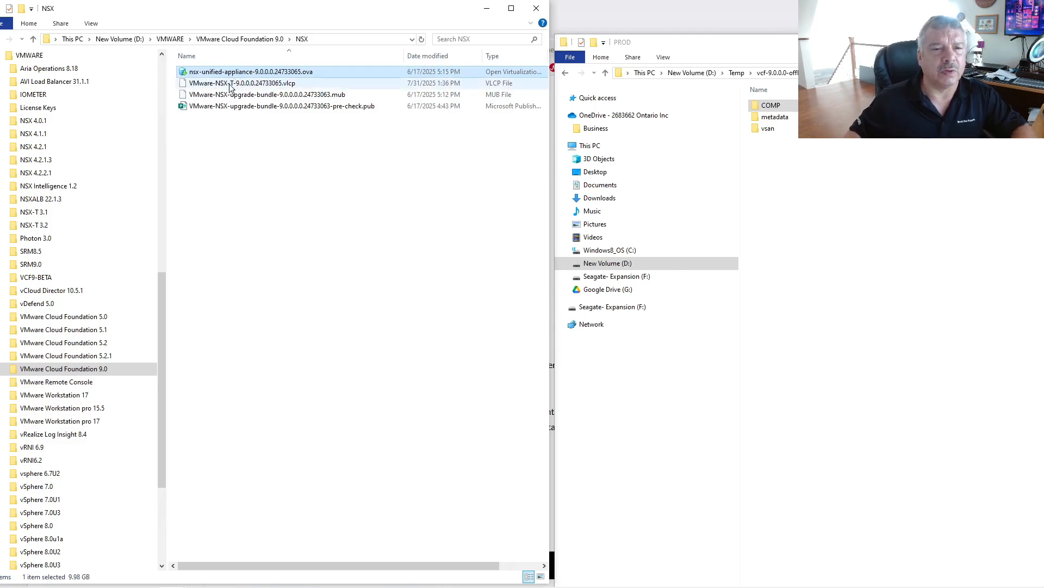
left_click(233, 84)
left_click(237, 73, "ctrl")
right_click(237, 72)
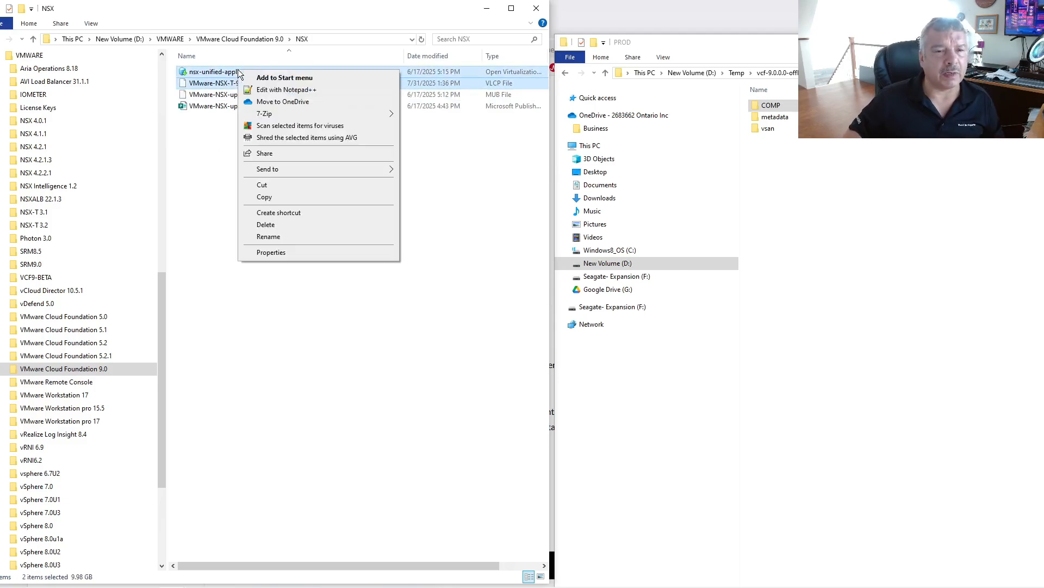
left_click(265, 197)
Paste the two NSX files into the depot's COMP\NSX_T_MANAGER folder.
left_click(769, 106)
double_click(769, 106)
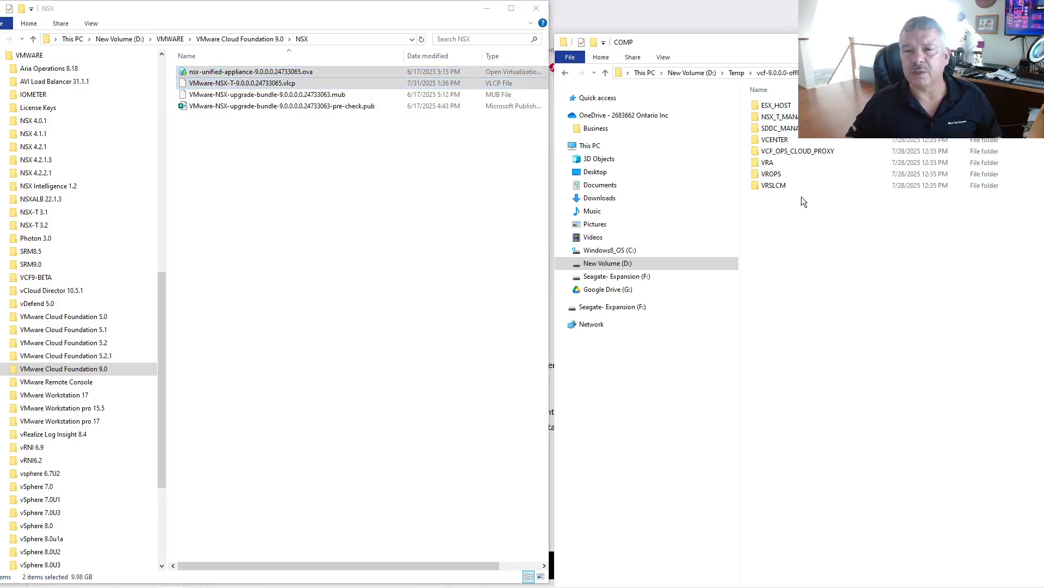
double_click(761, 119)
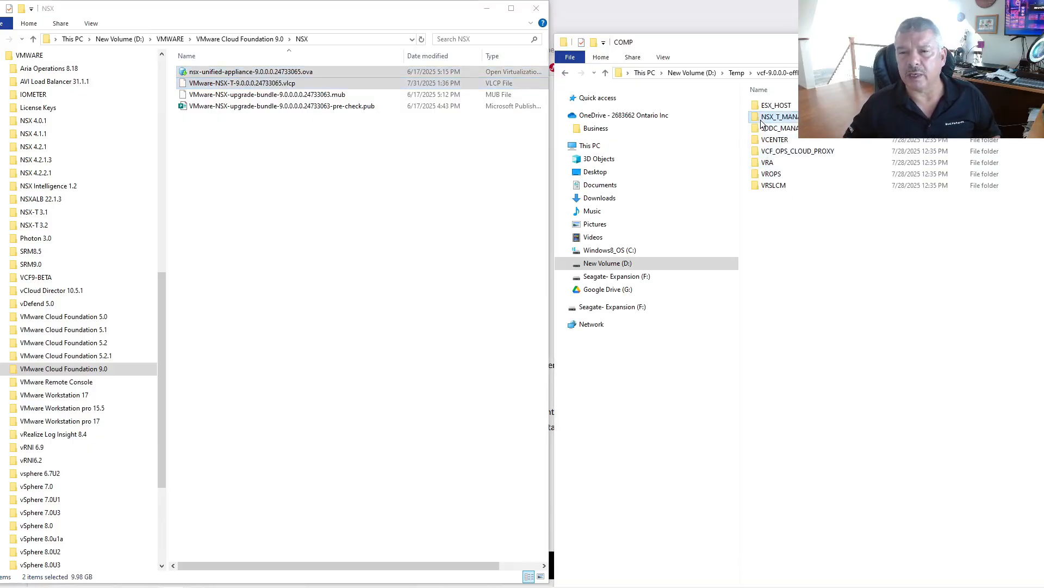
right_click(788, 182)
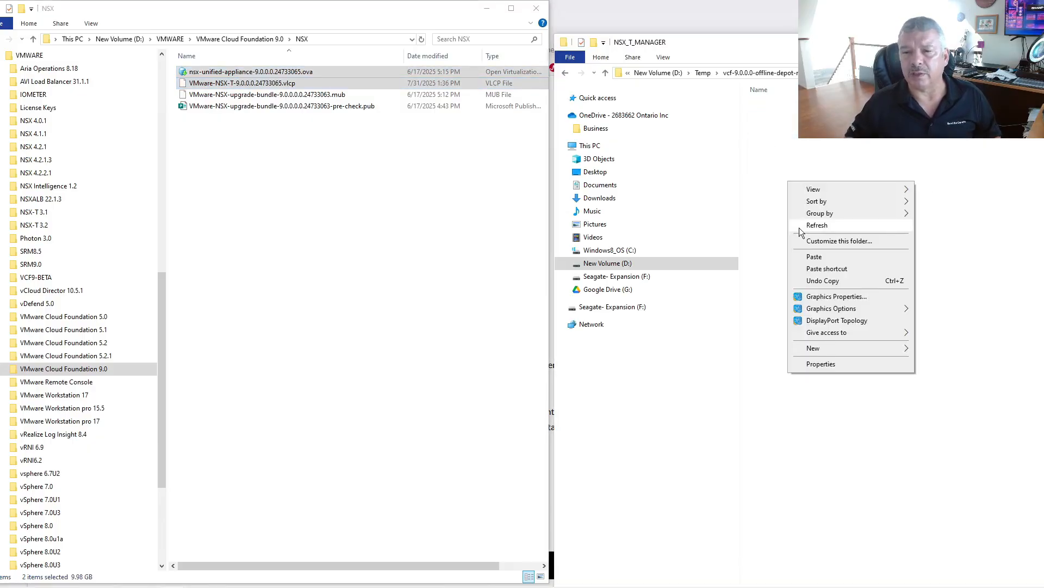
left_click(811, 259)
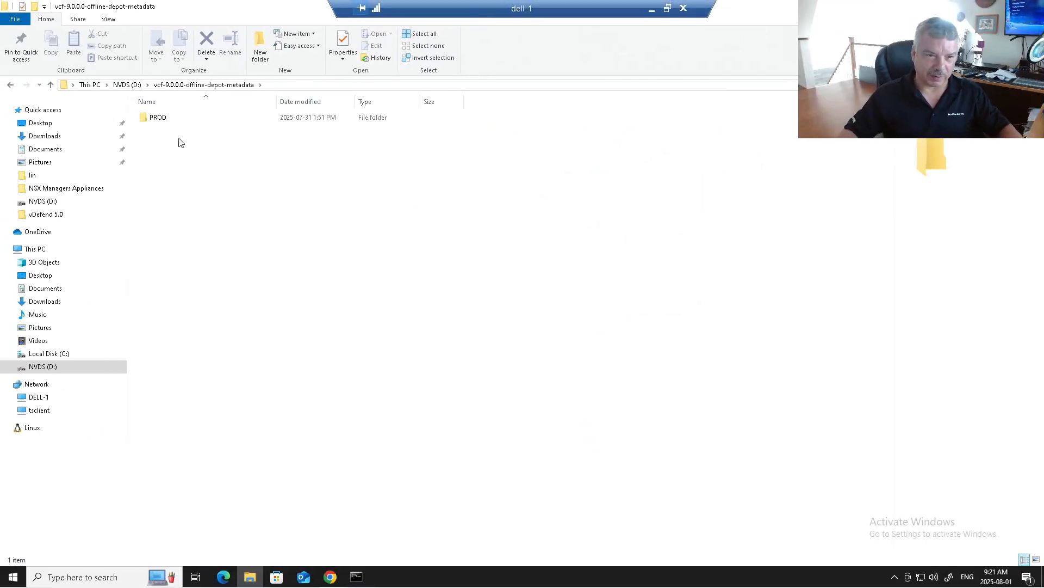
Check NSX_T_MANAGER, SDDC_MANAGER_VCF and VCENTER hold their binaries, then return to PROD.
double_click(150, 119)
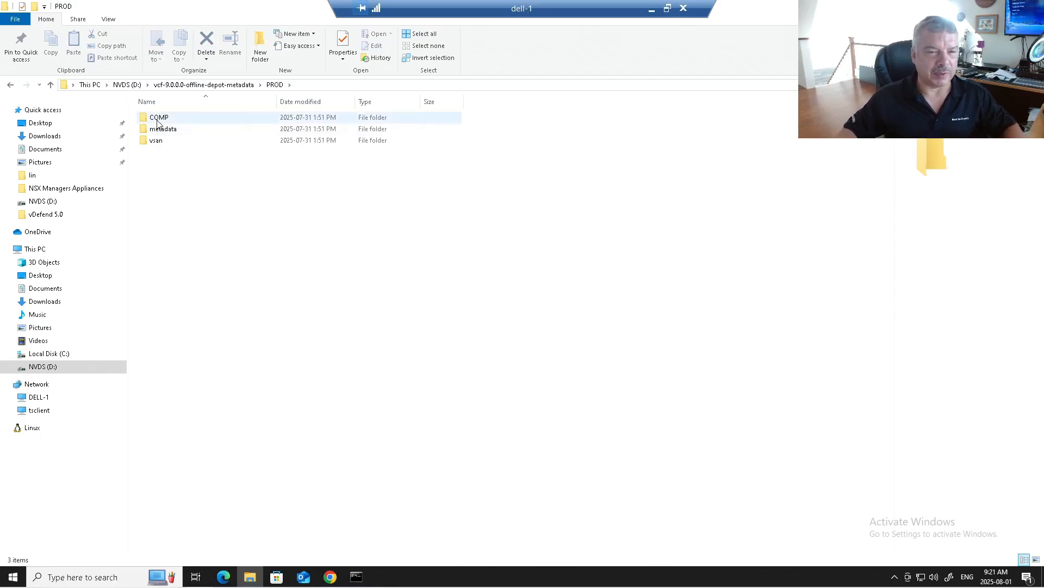
double_click(156, 119)
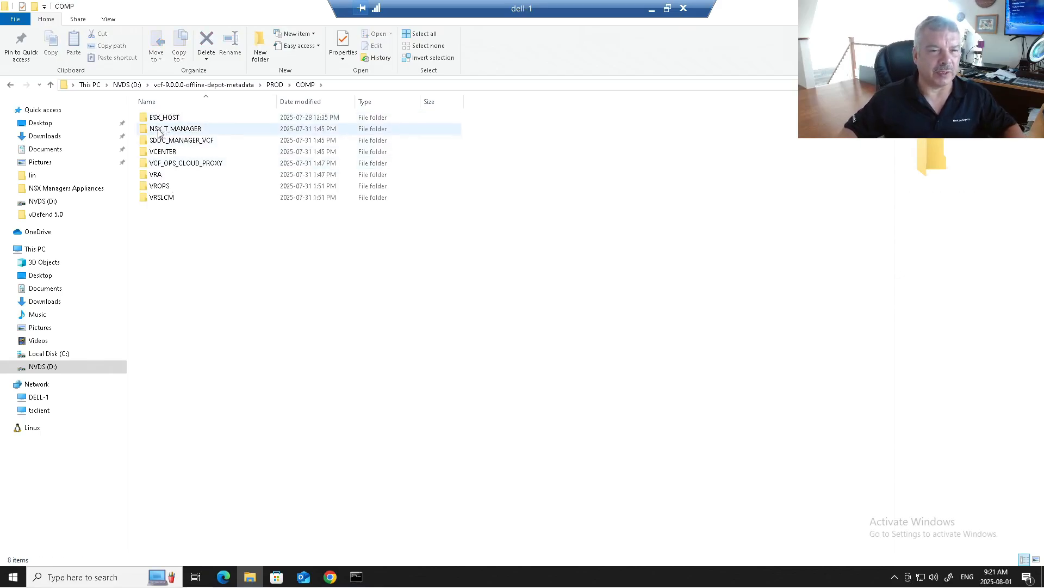
double_click(180, 129)
left_click(305, 85)
double_click(183, 141)
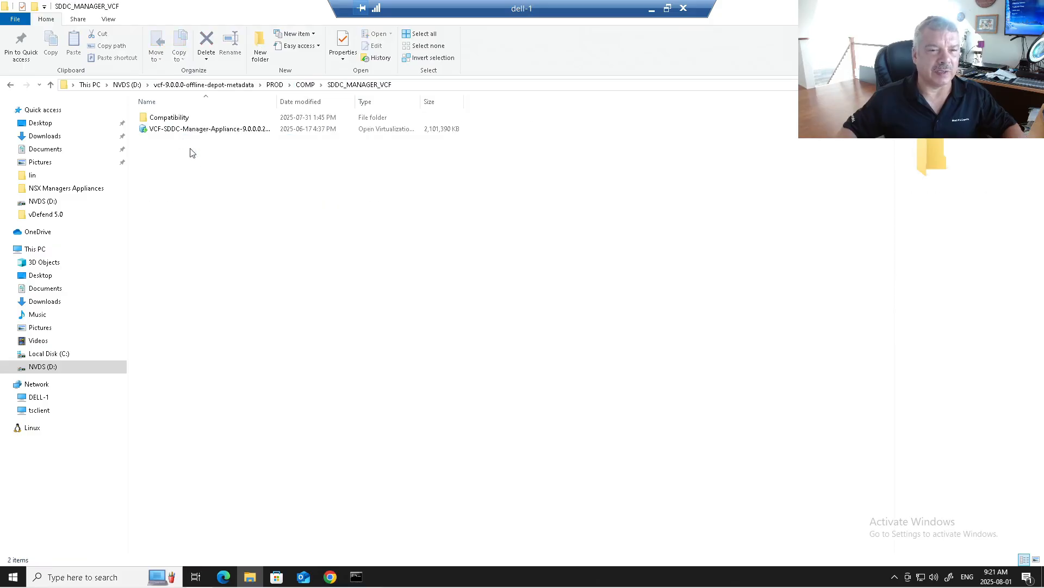
left_click(305, 85)
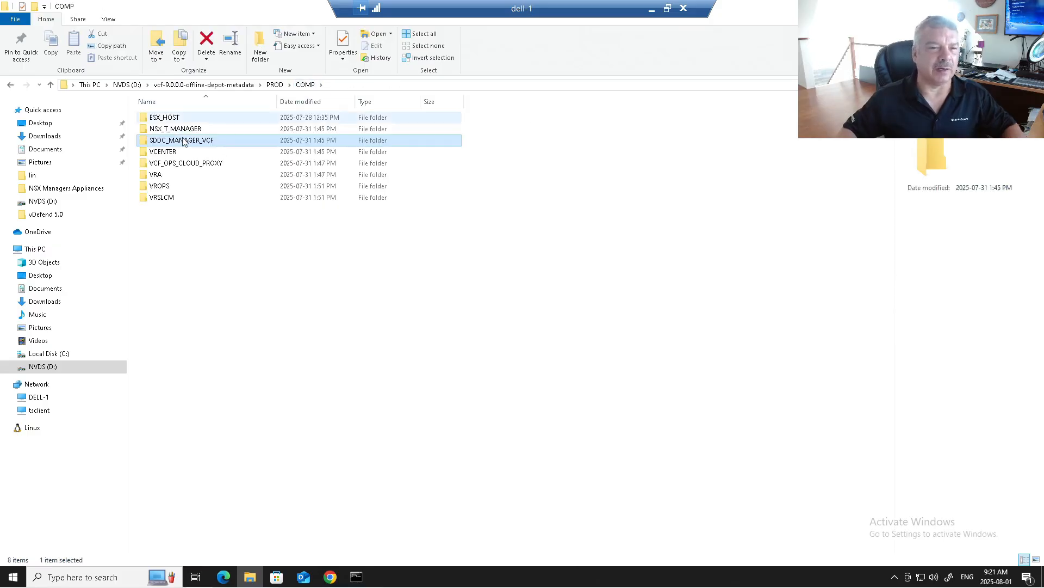
double_click(174, 152)
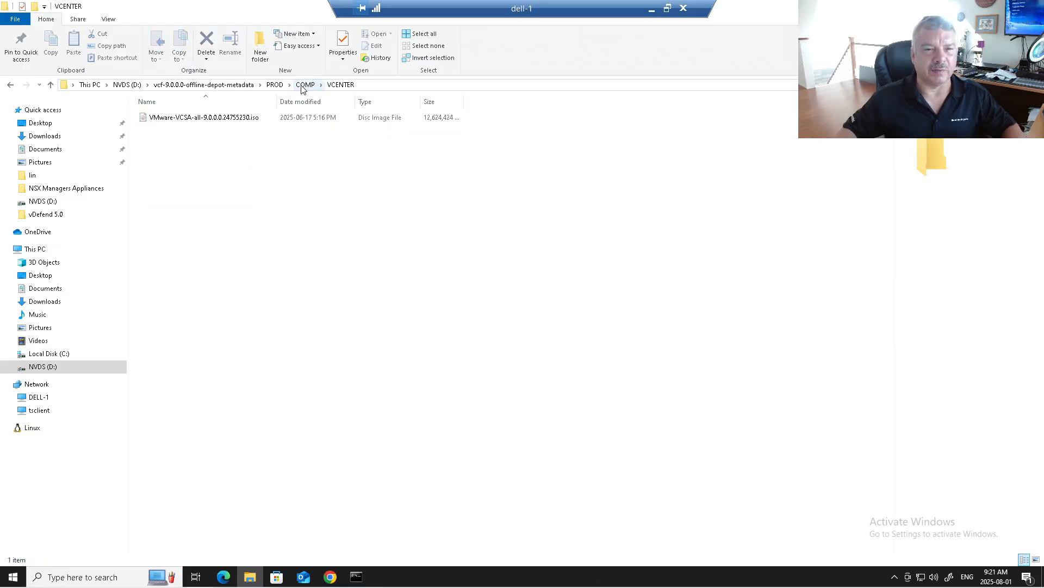
left_click(271, 86)
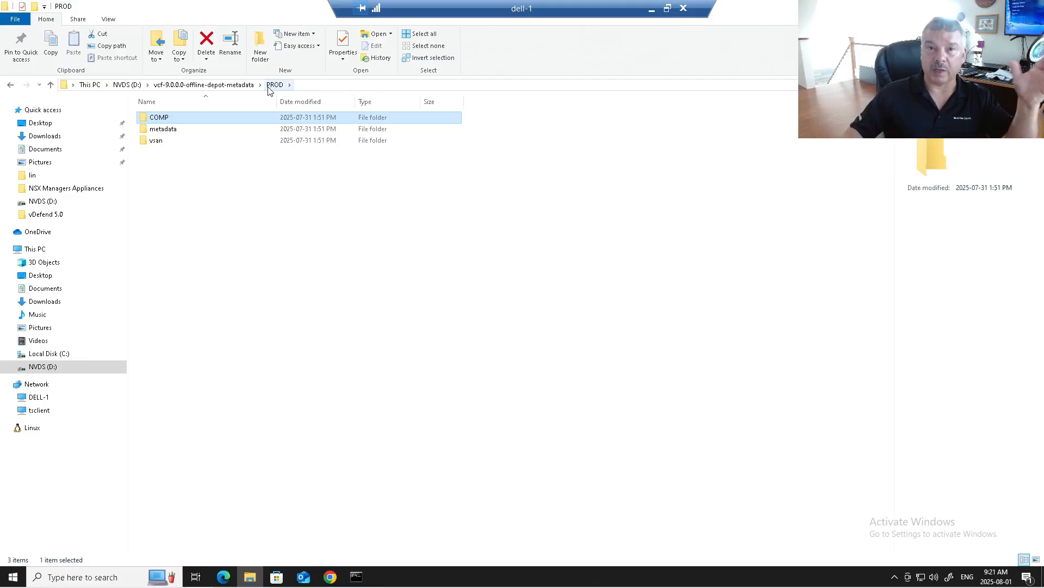
left_click_drag(809, 7, 965, 243)
left_click(330, 576)
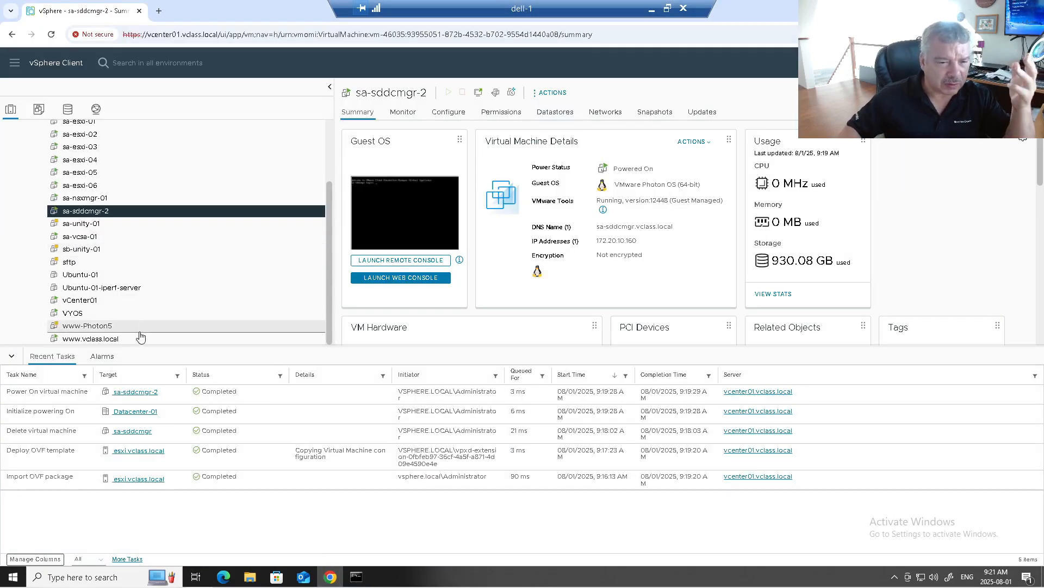
left_click(65, 342)
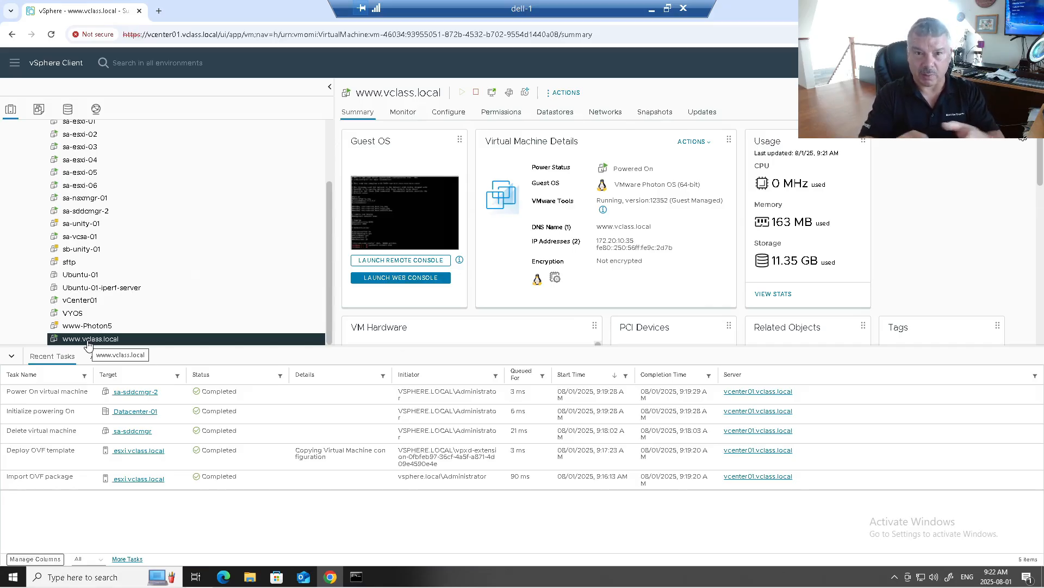
scroll(103, 250, "up", 3)
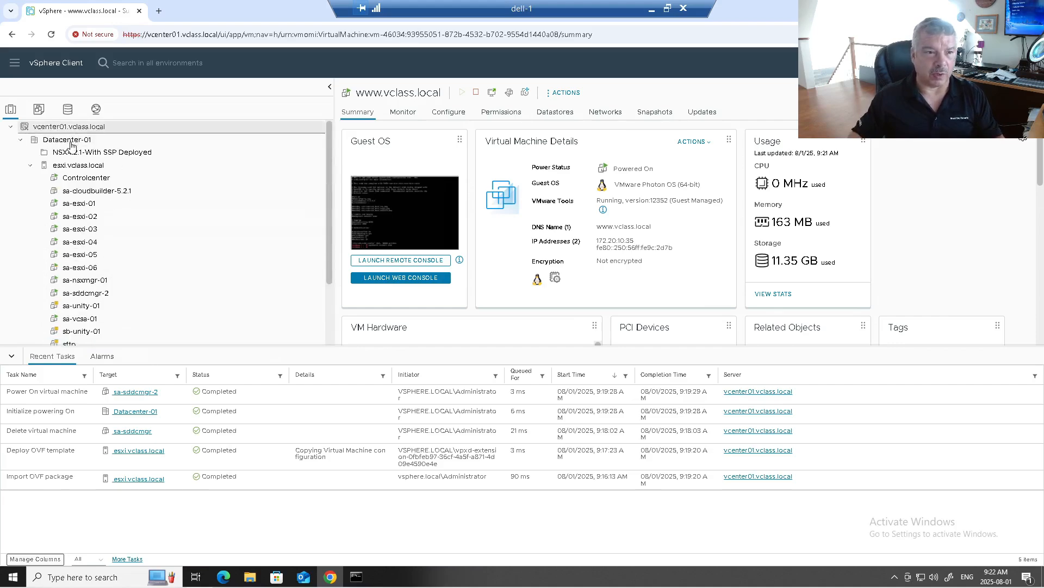
left_click(58, 169)
scroll(125, 256, "down", 3)
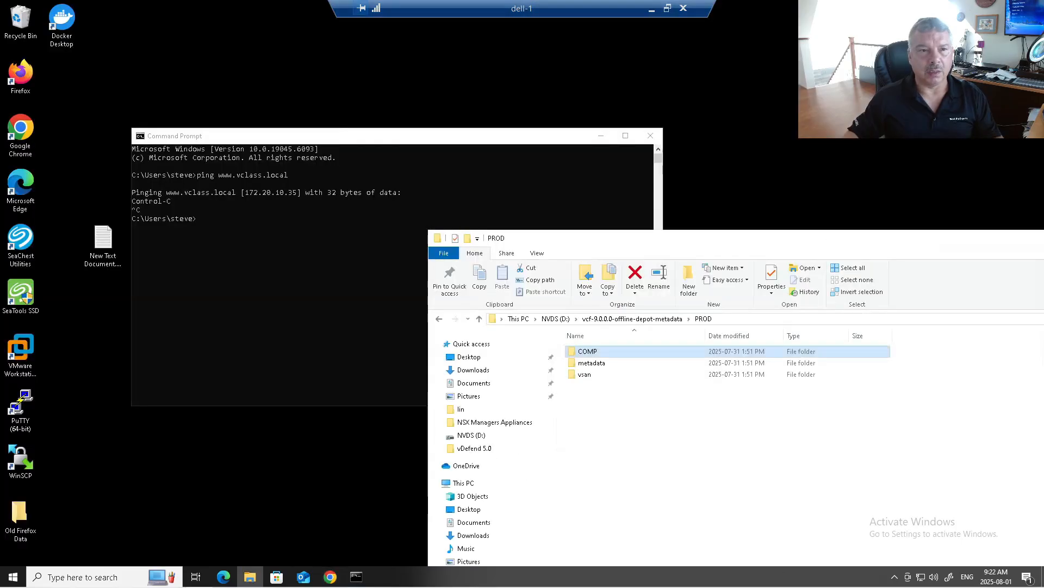
left_click(982, 8)
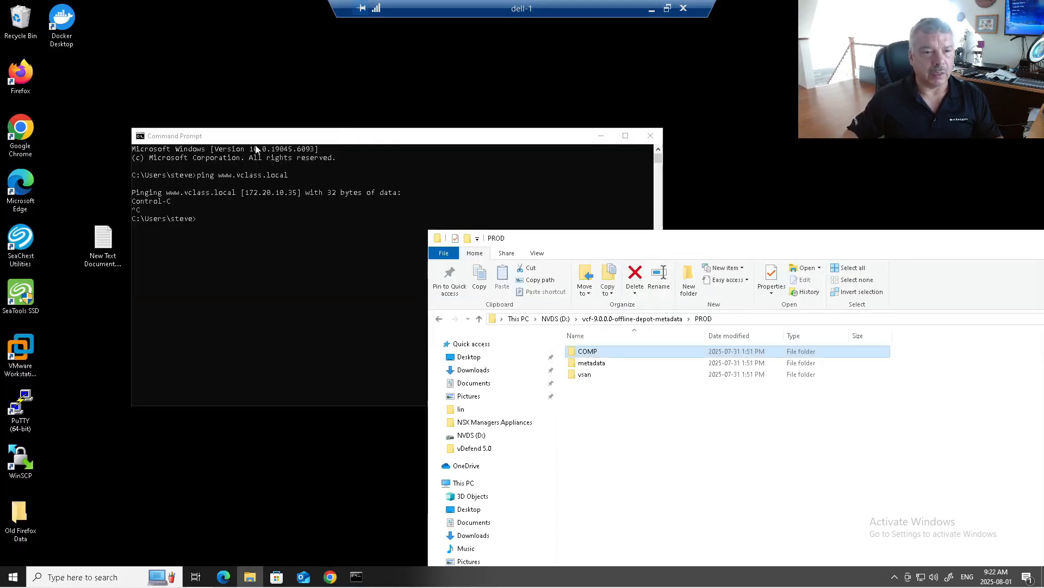
double_click(22, 456)
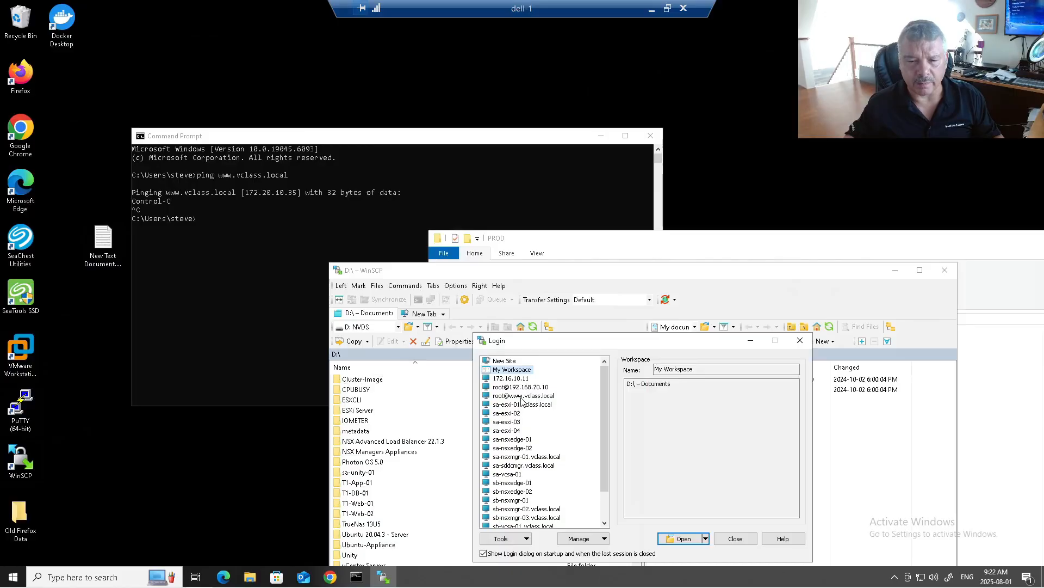
left_click(522, 396)
left_click(680, 538)
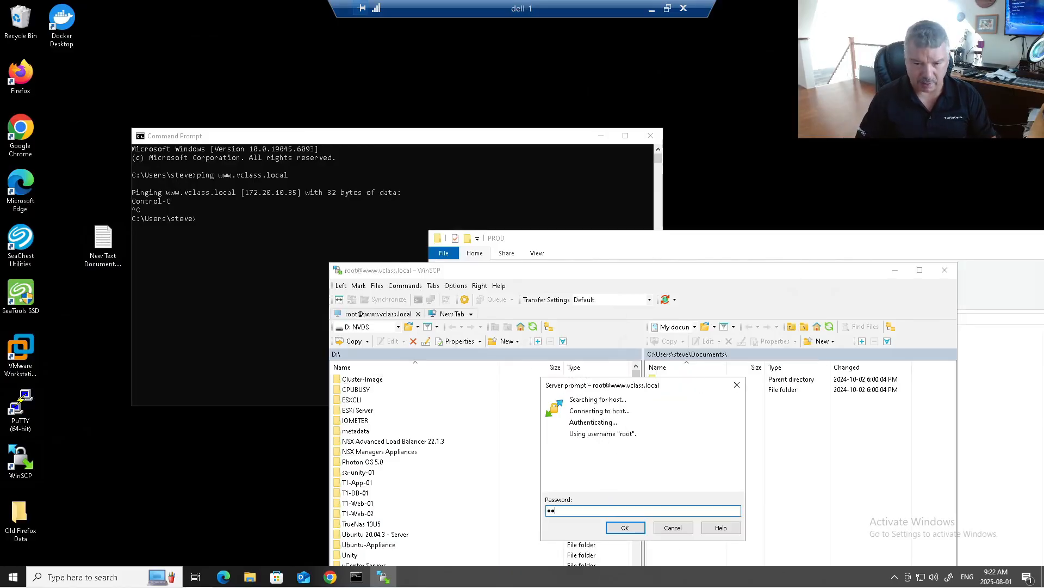
key("BackSpace")
key("BackSpace")
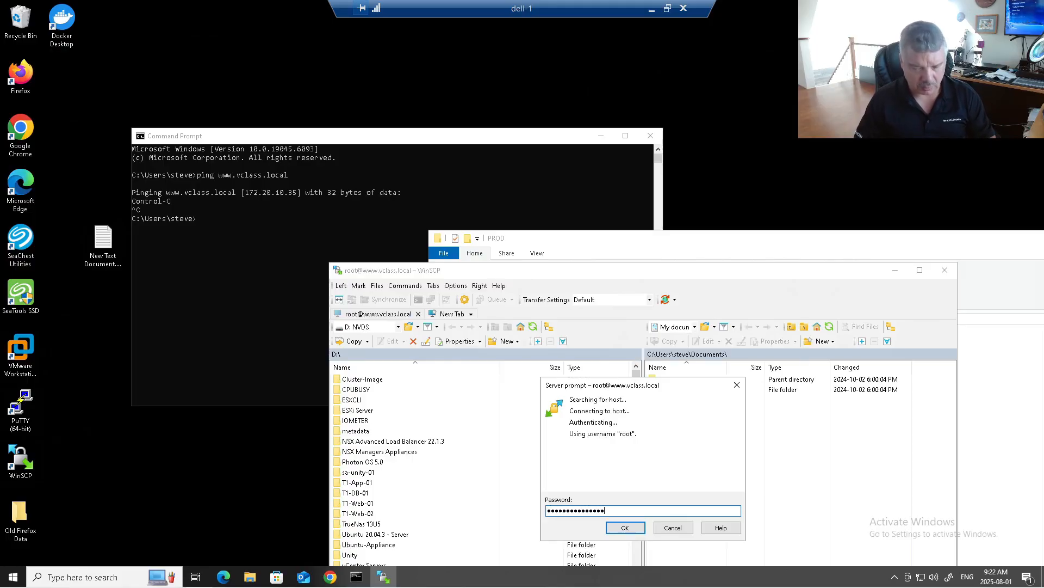
key("Return")
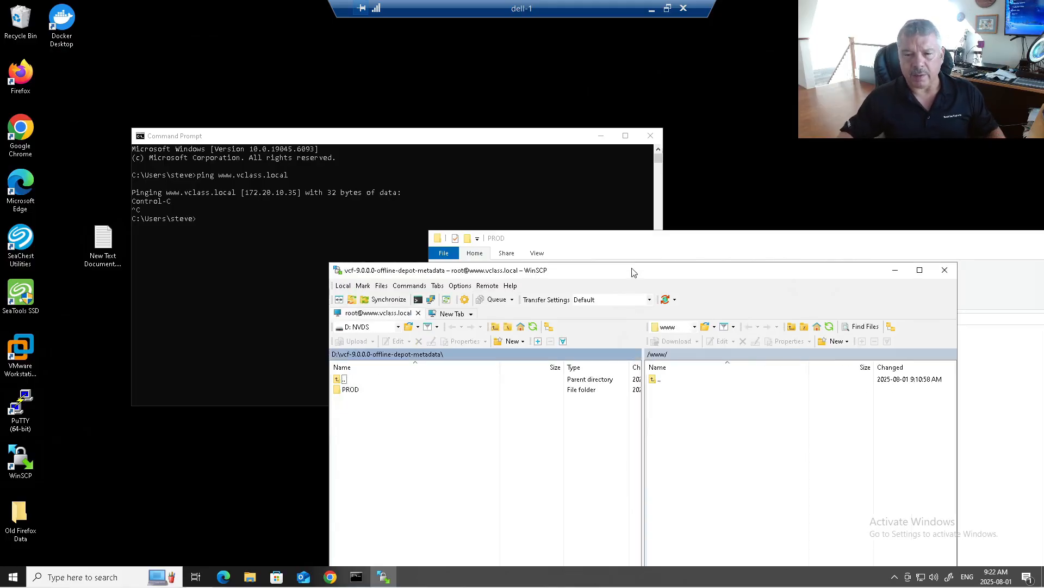
Move the remote panel from /www up to the root and select the www folder.
left_click_drag(630, 275, 485, 156)
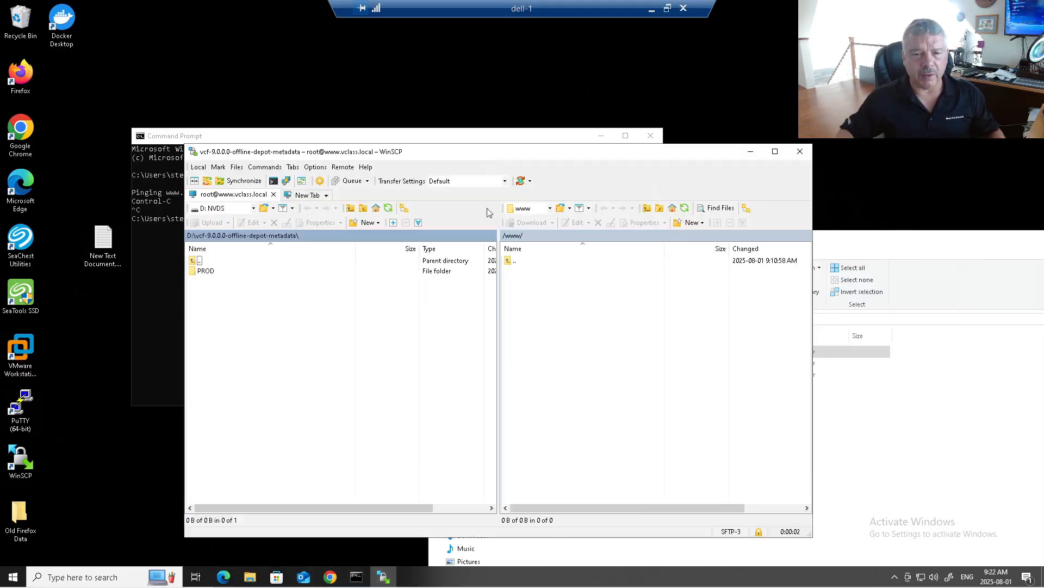
double_click(516, 266)
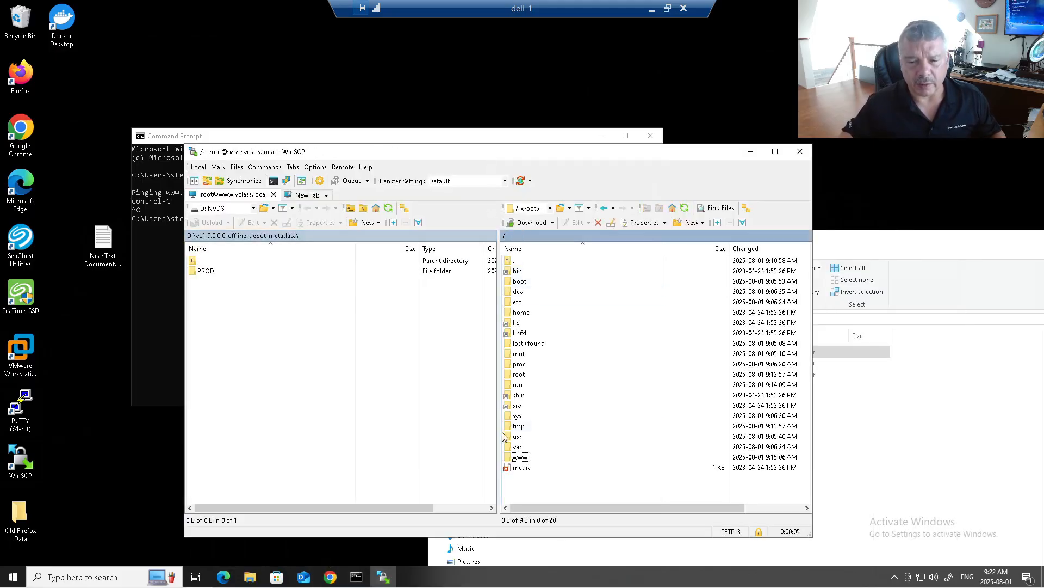
left_click(518, 459)
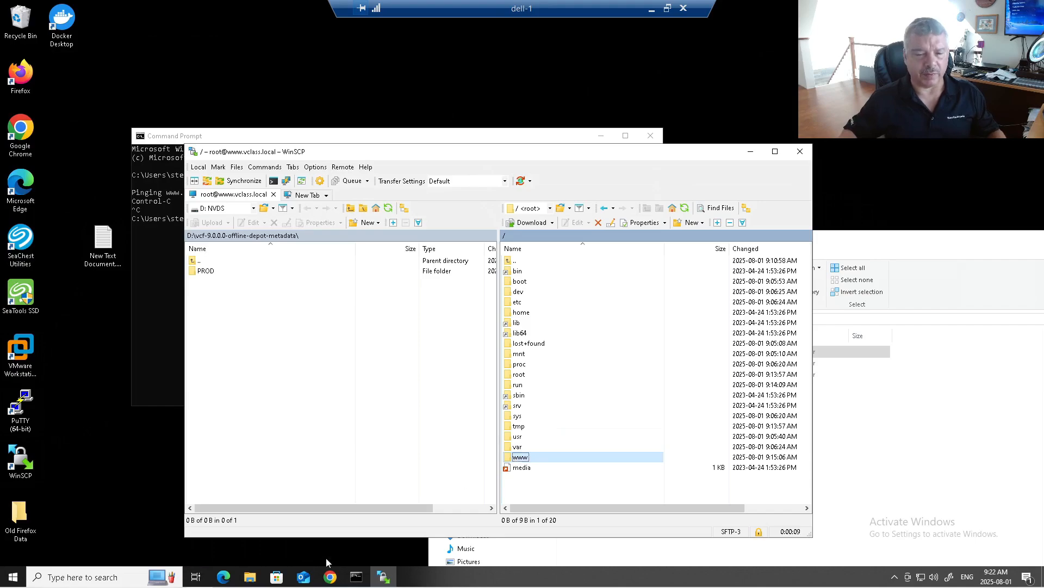
left_click(332, 576)
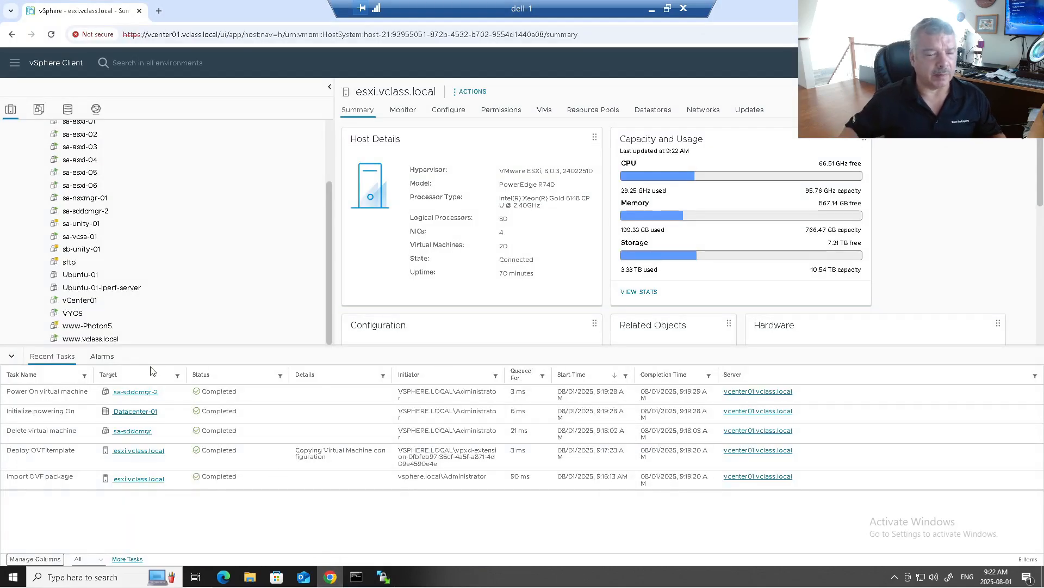
left_click(115, 340)
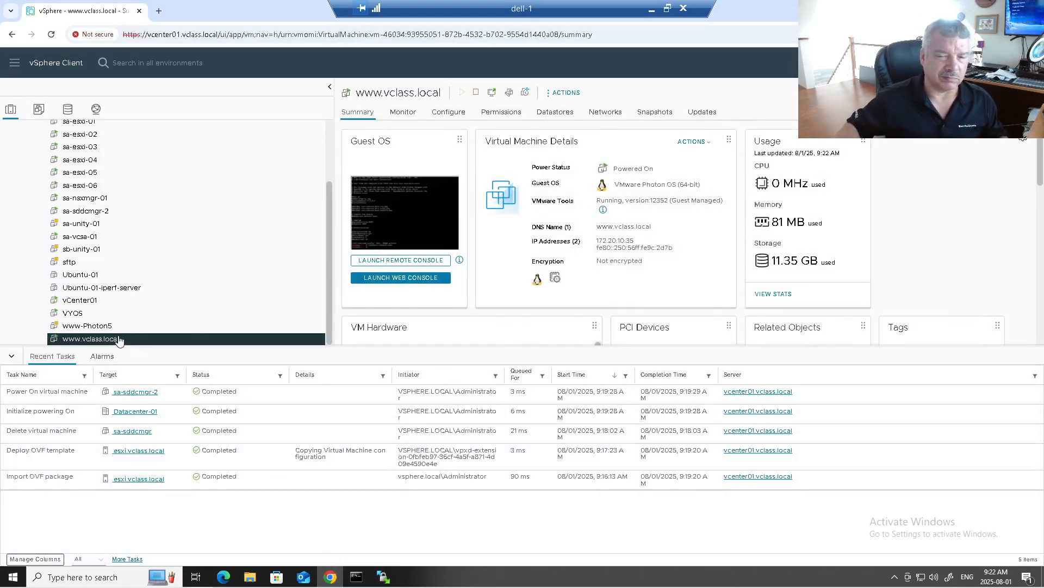
scroll(456, 292, "down", 1)
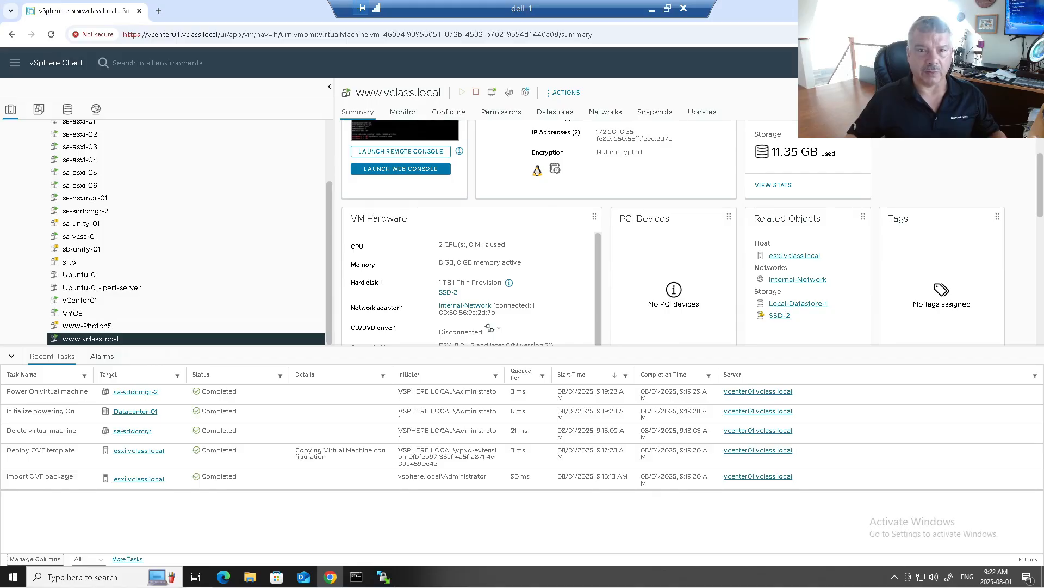
left_click(250, 577)
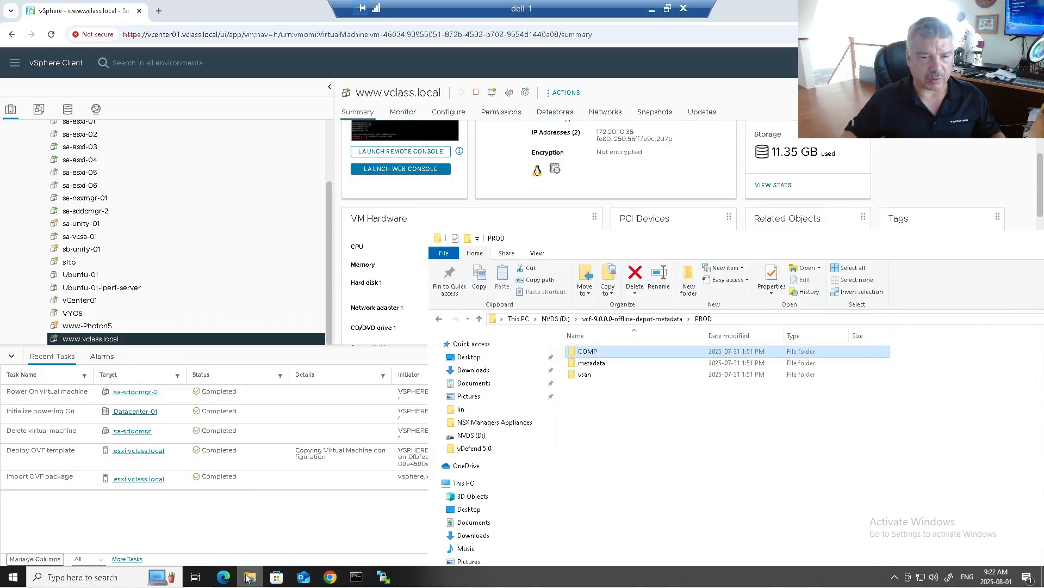
Check in File Explorer that the PROD folder's properties show 52.0 GB, then return to WinSCP.
left_click(669, 323)
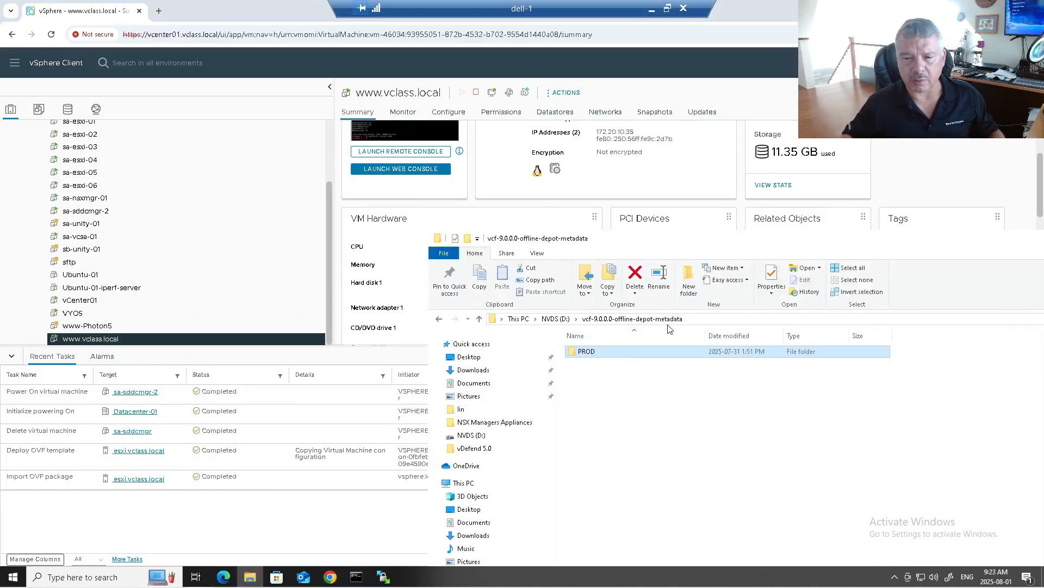
right_click(591, 354)
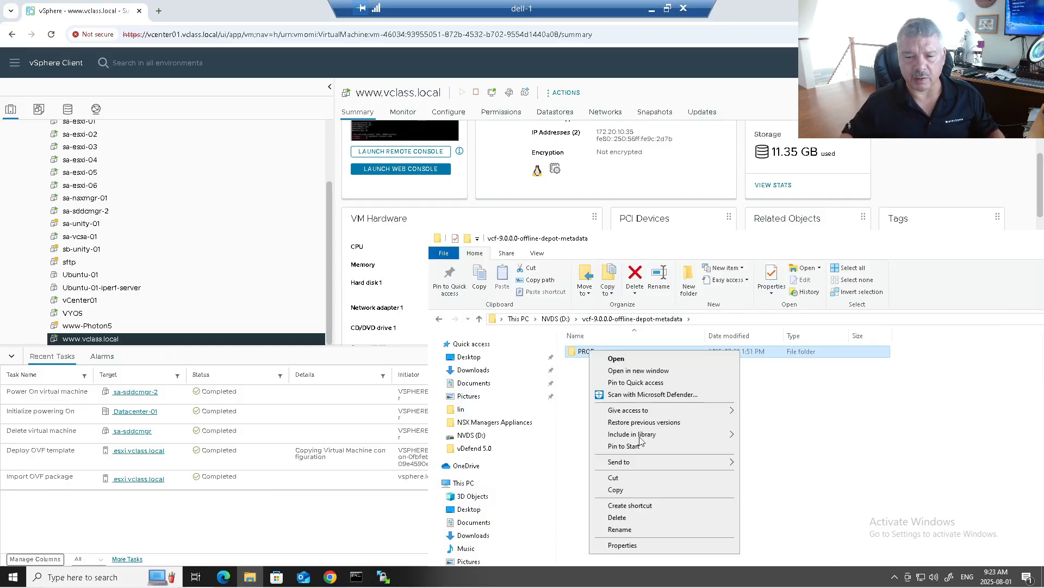
left_click(628, 545)
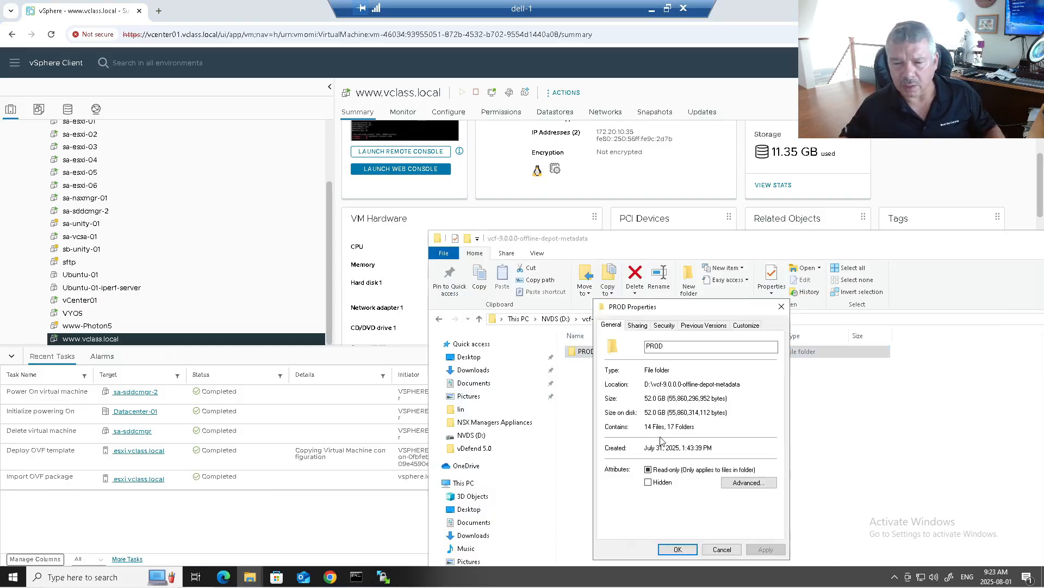
left_click(716, 550)
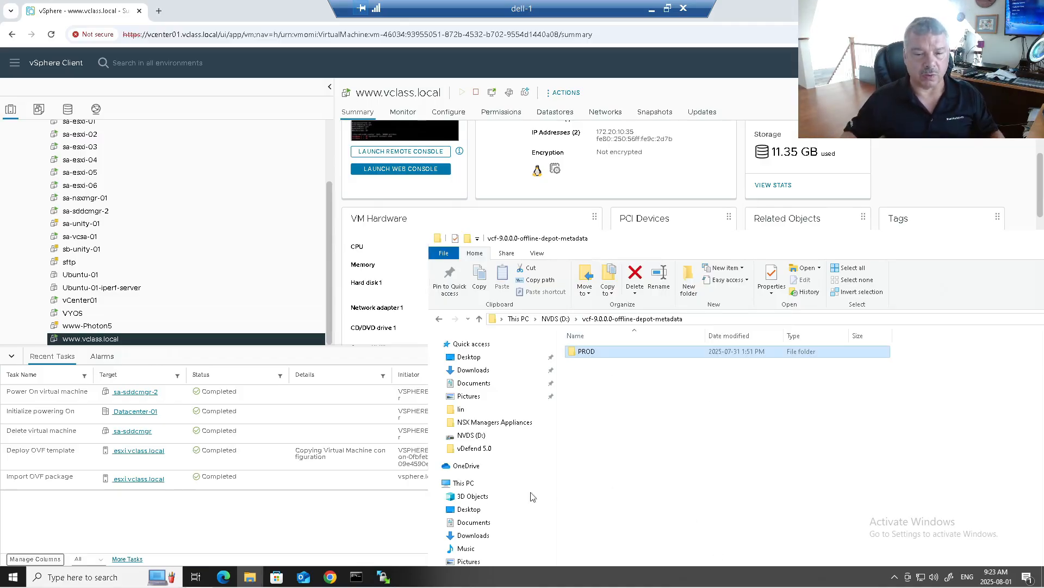
left_click(384, 576)
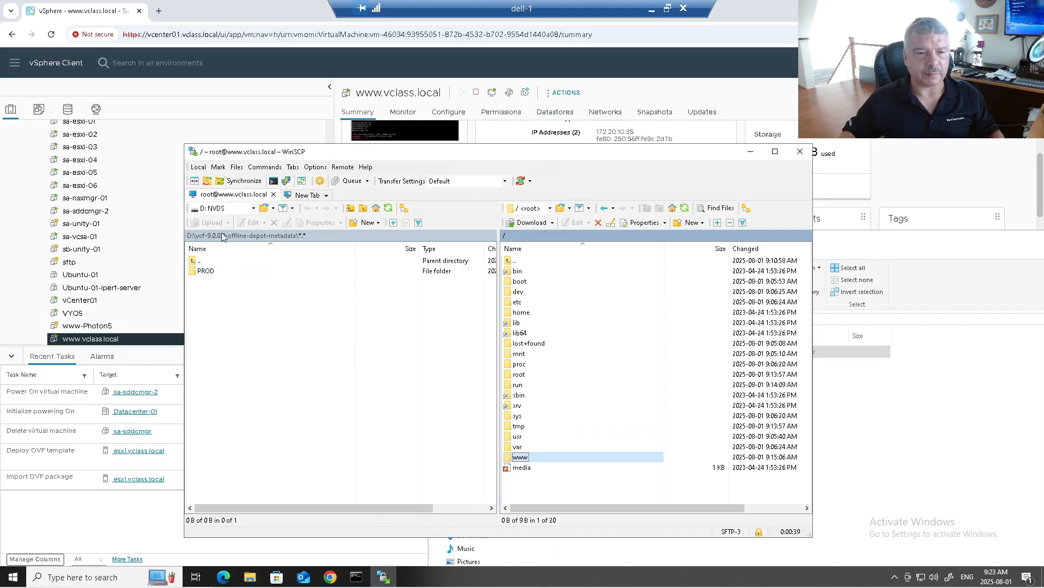
Show D:\vcf-9.0.0.0-offline-depot-metadata locally and the server's www folder remotely.
left_click(215, 209)
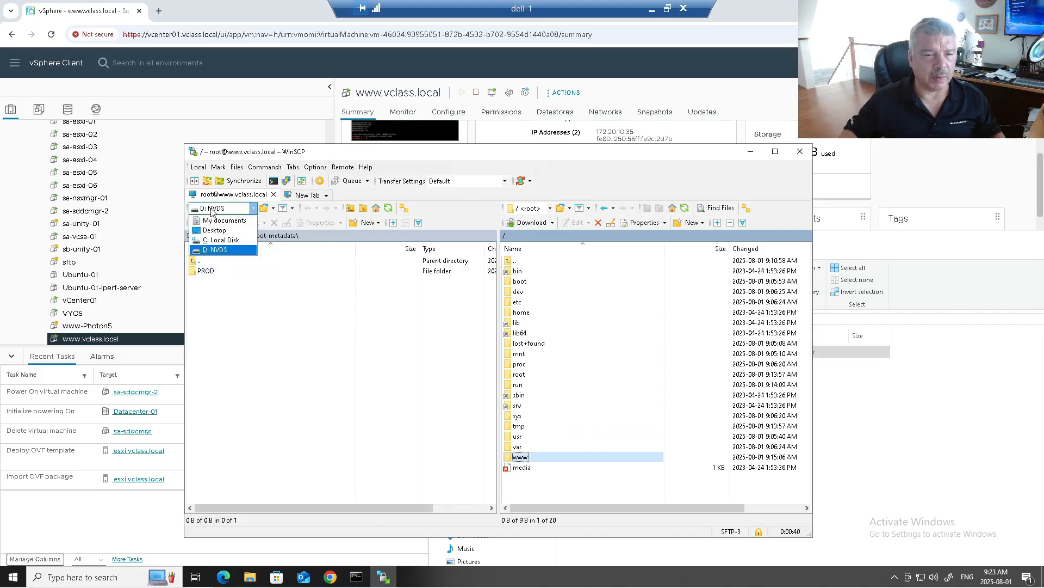
left_click(217, 250)
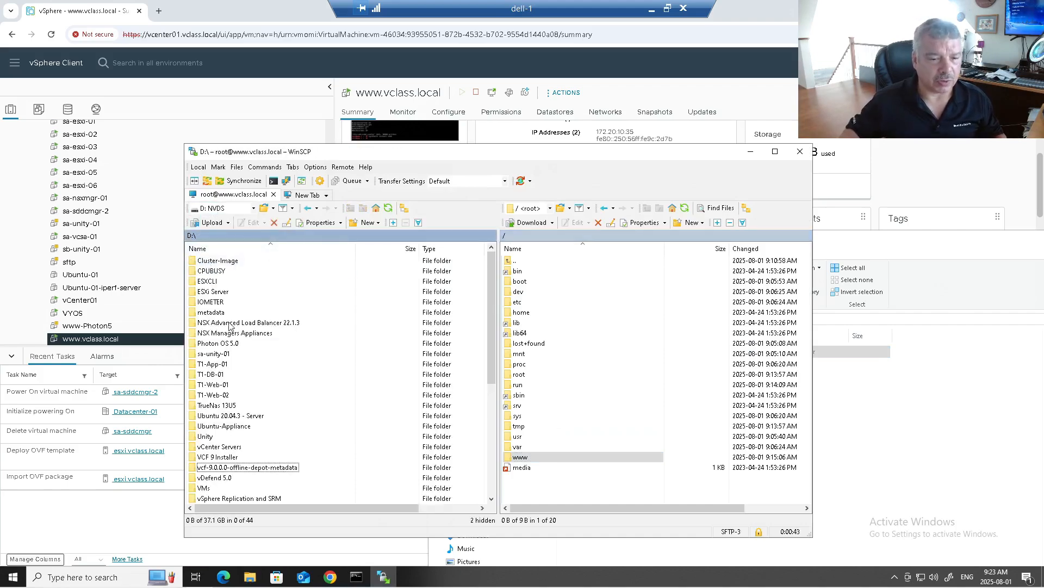
double_click(234, 467)
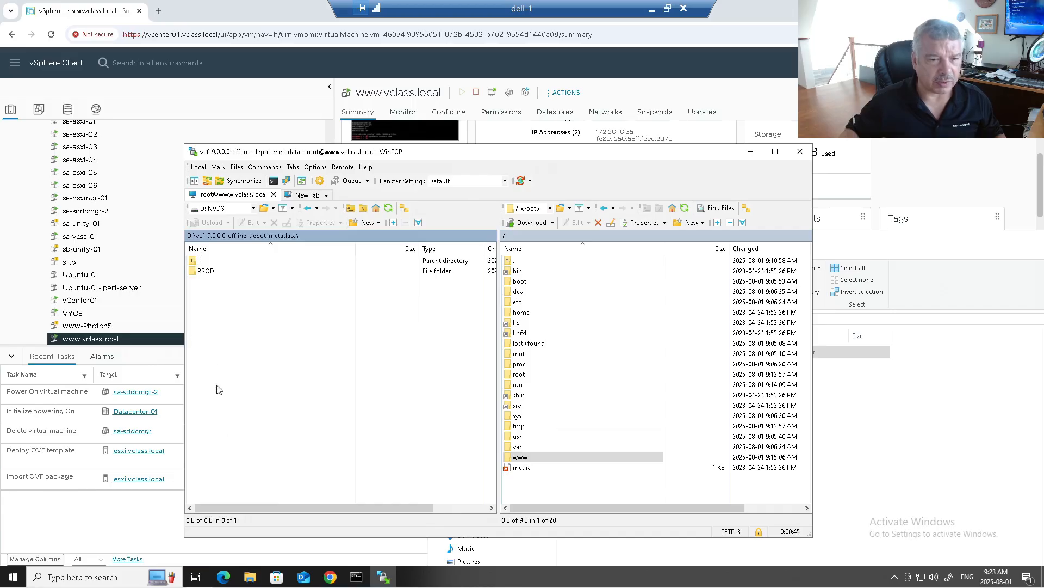
left_click(210, 270)
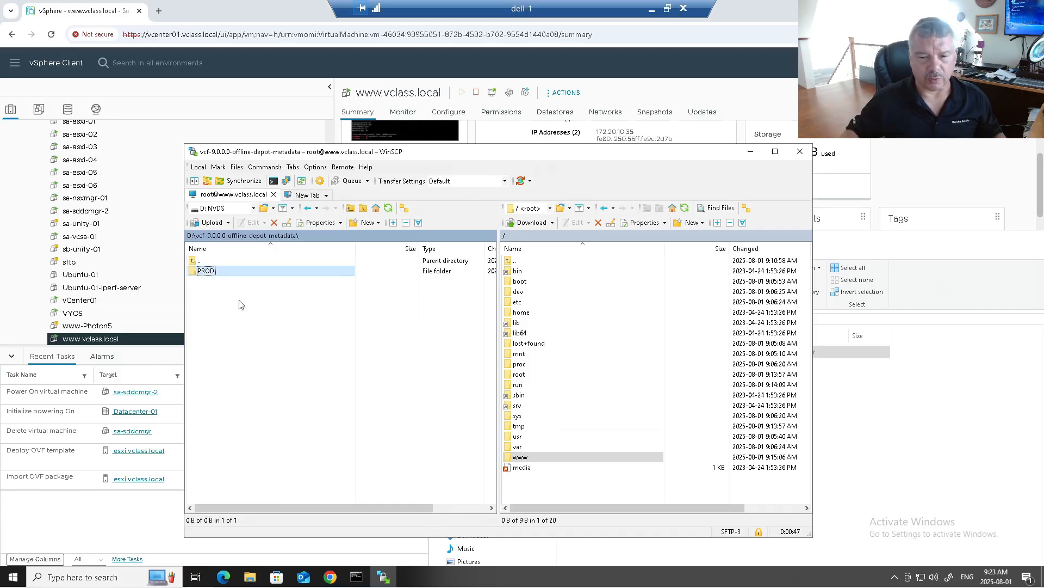
double_click(520, 458)
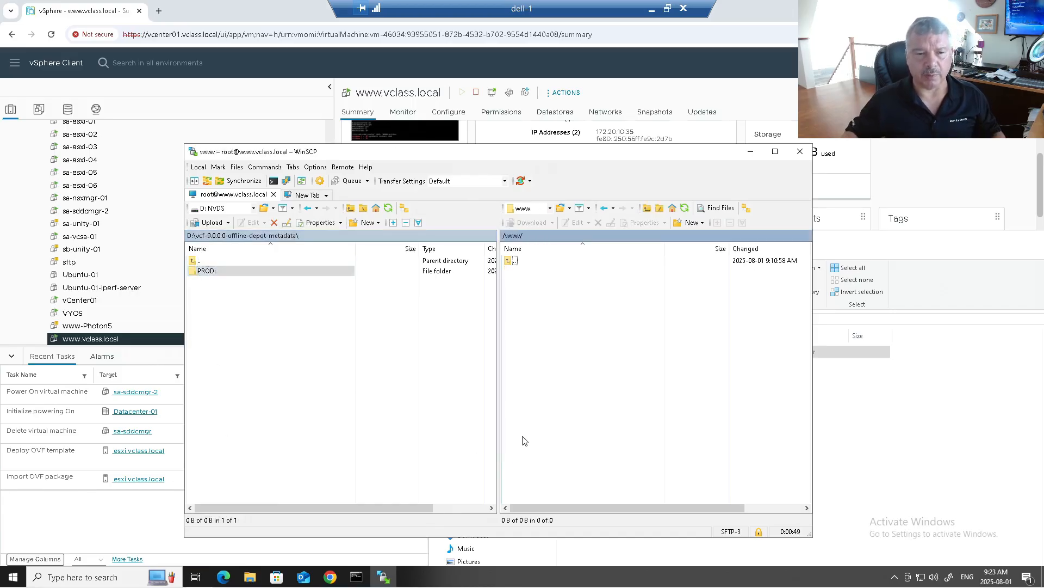
left_click(222, 273)
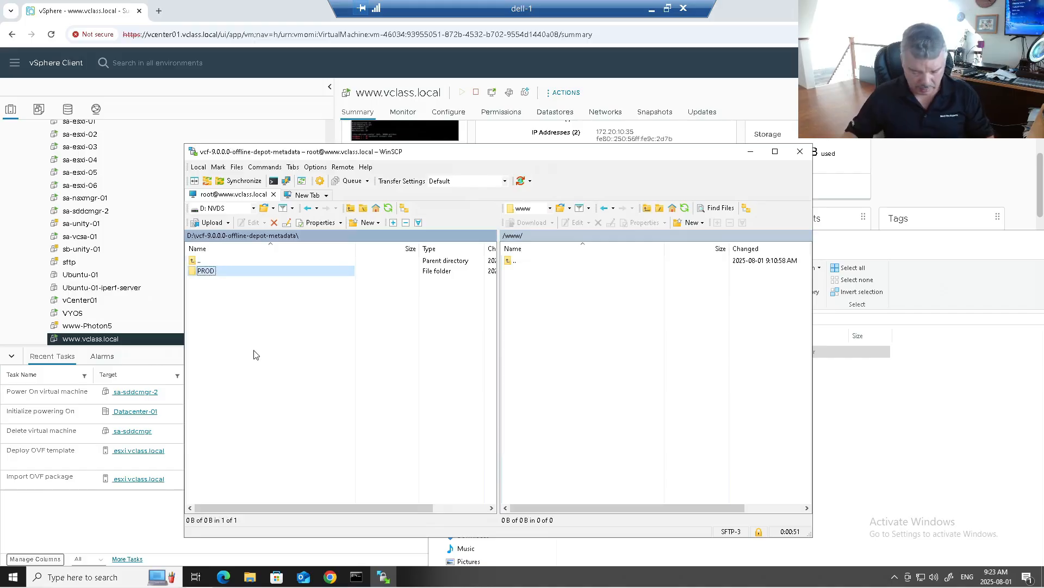
Upload the local PROD folder into the server's /var/www/html folder.
key("F5")
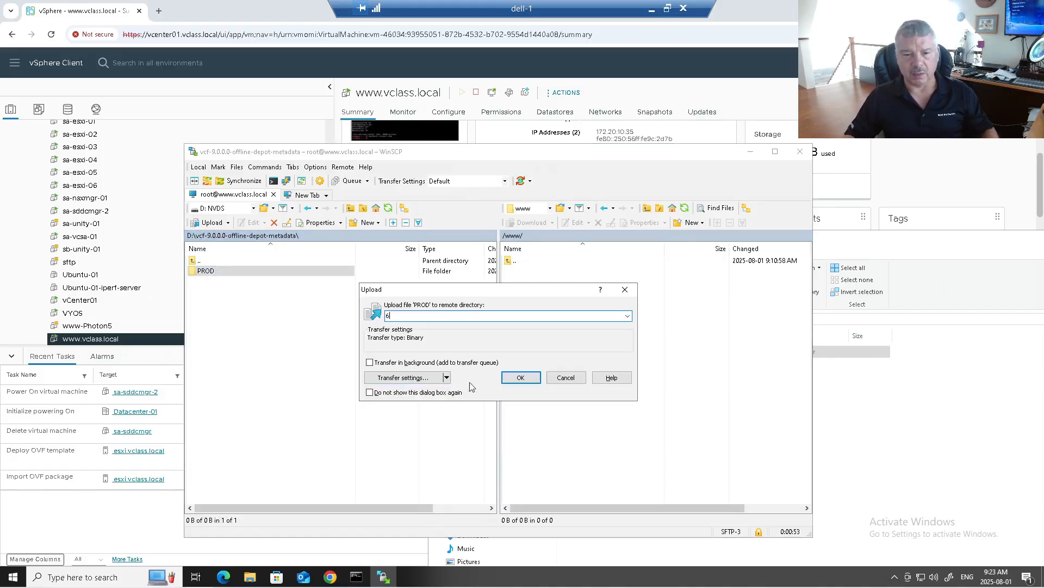
type("6")
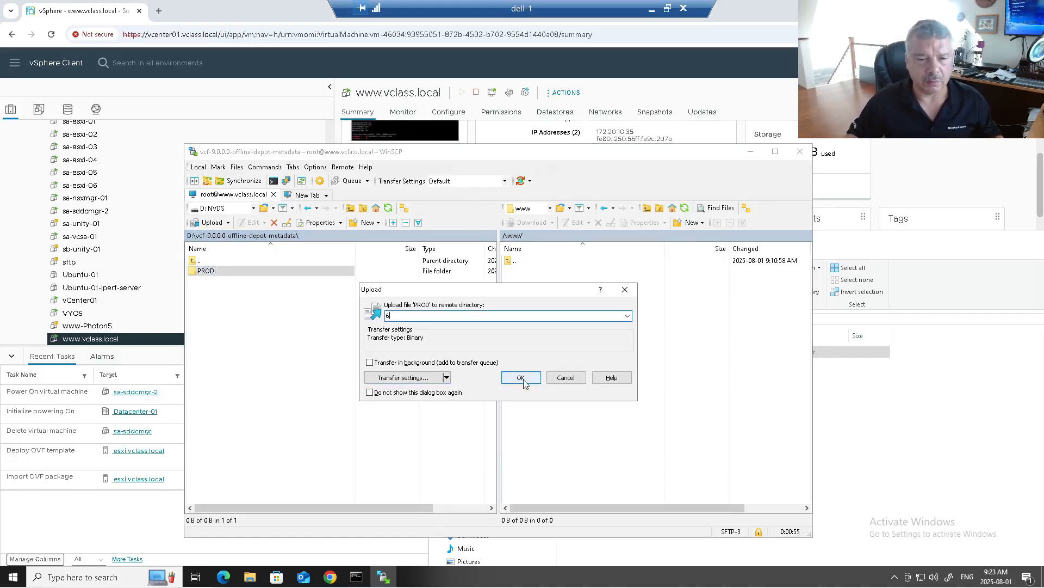
left_click(521, 378)
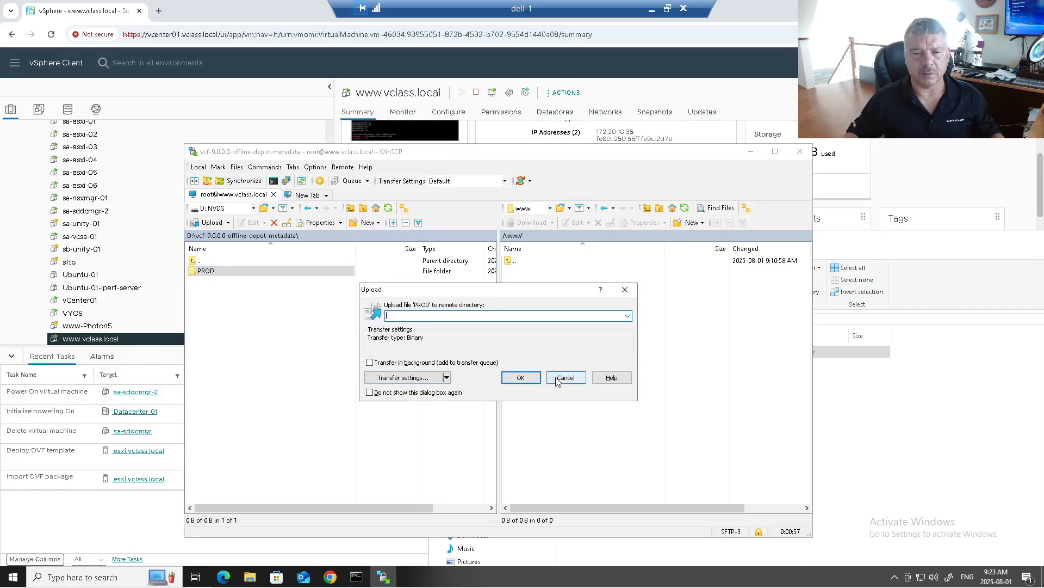
key("F2")
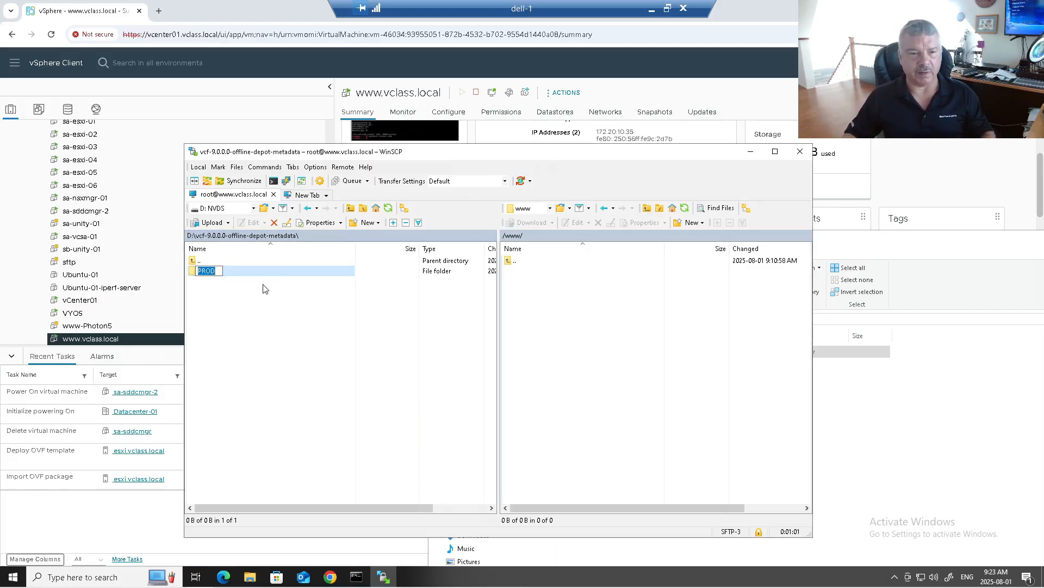
left_click(263, 304)
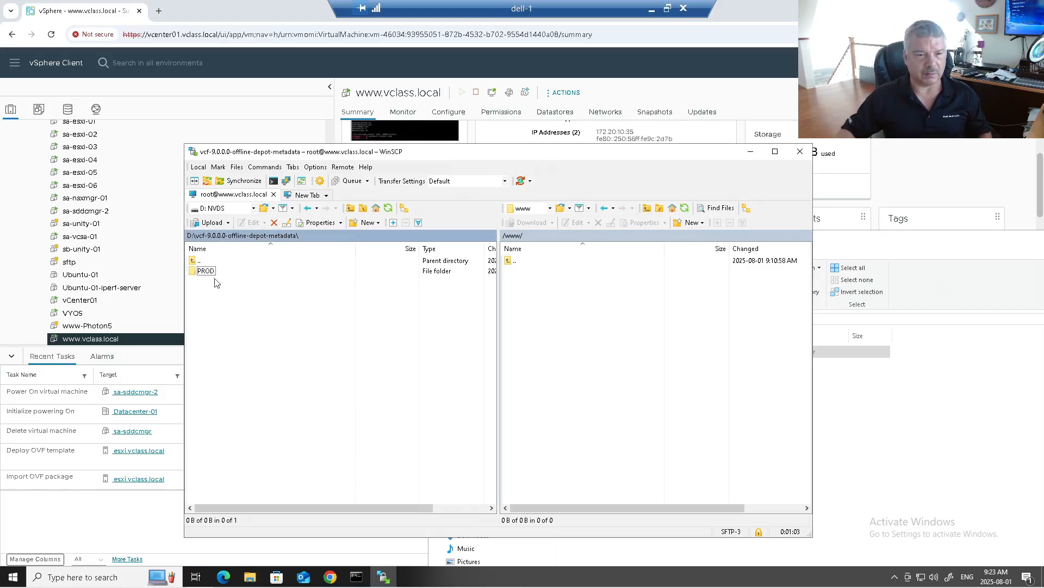
left_click(194, 271)
key("F5")
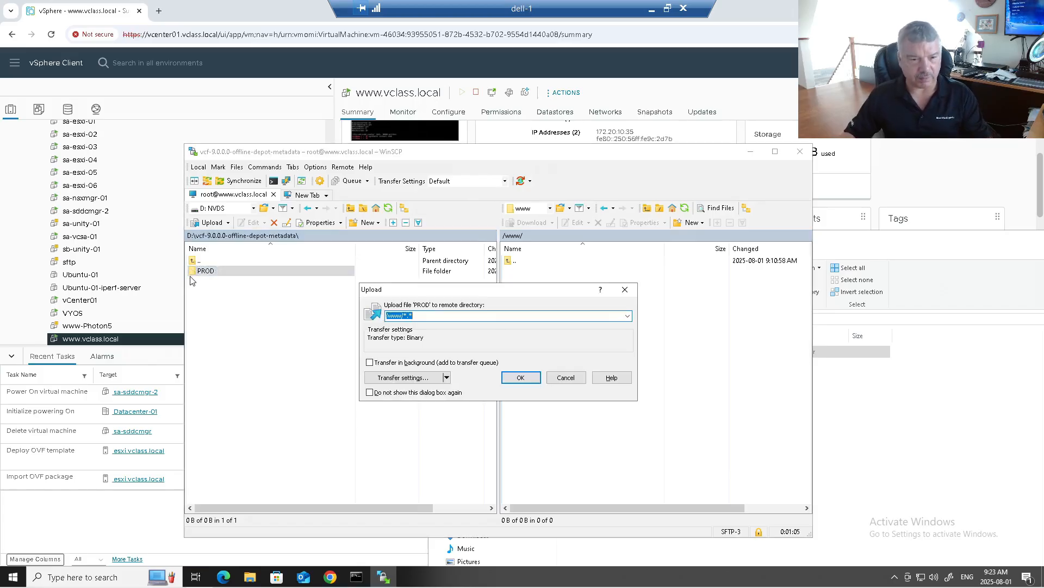
left_click(519, 378)
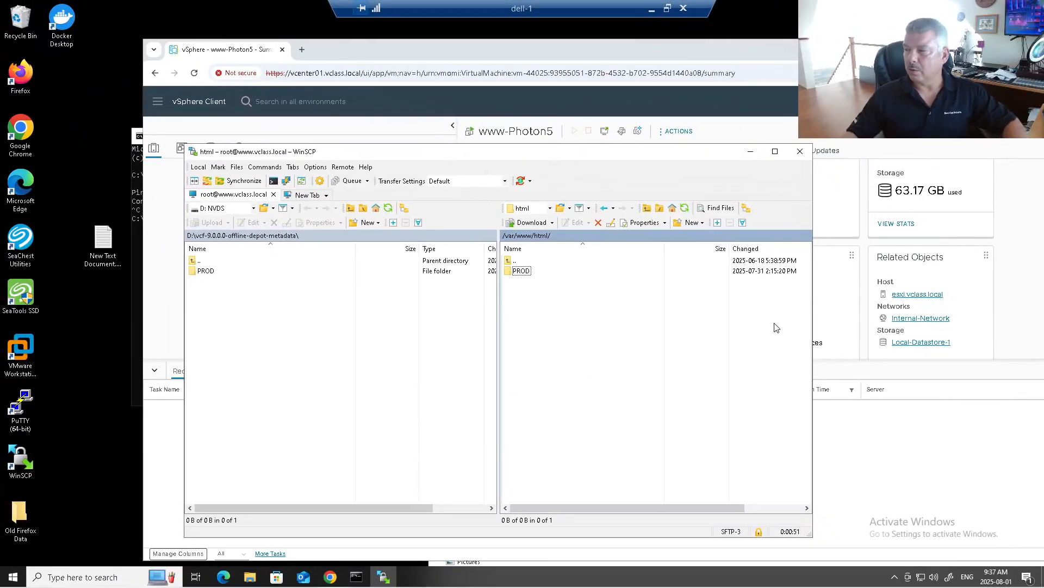
Verify the files in PROD/COMP/NSX_T_MANAGER on the server, then terminate the session and quit WinSCP.
double_click(520, 272)
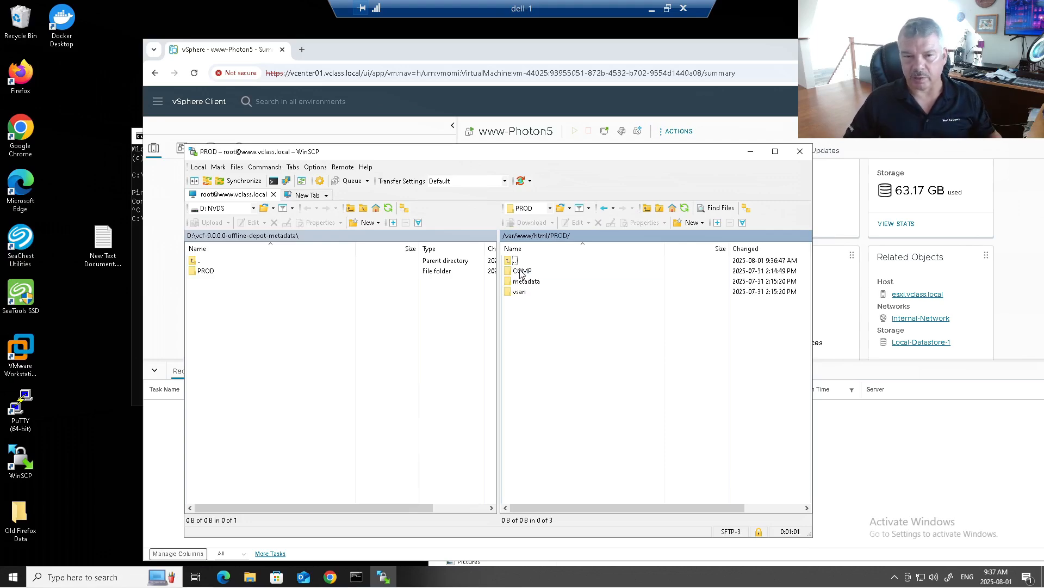
double_click(522, 270)
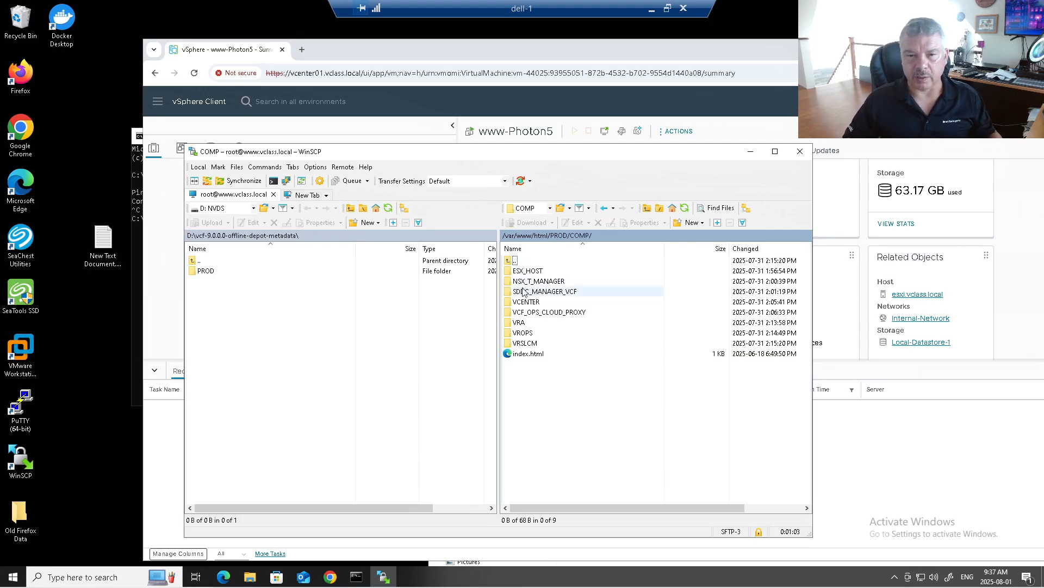
double_click(525, 282)
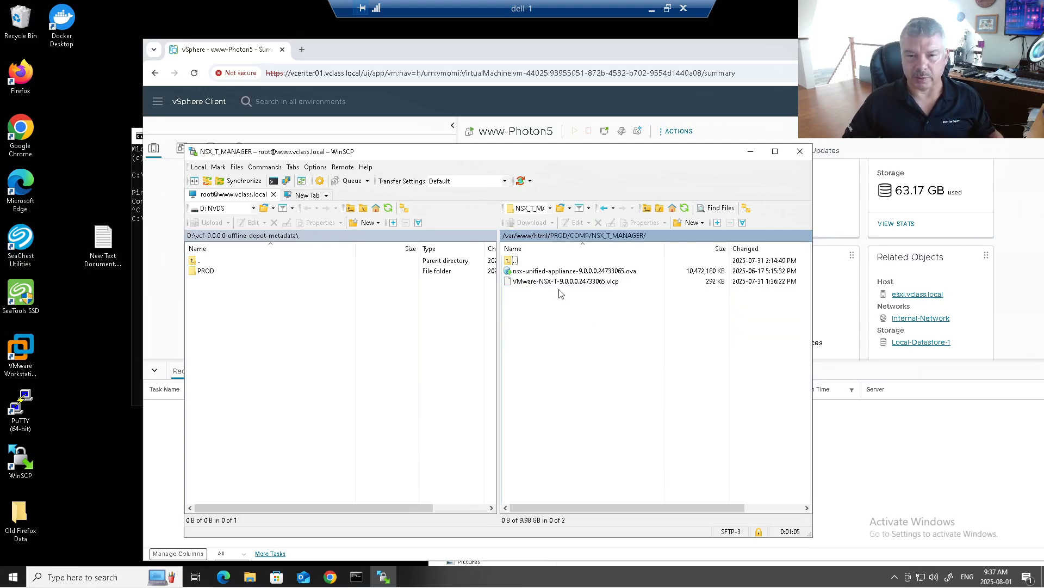
left_click(803, 154)
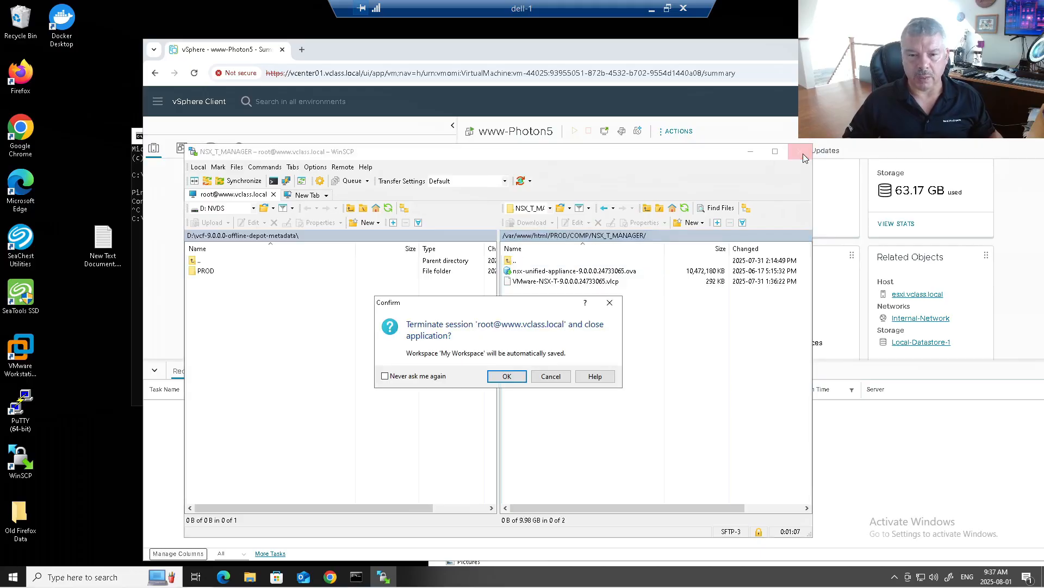
left_click(507, 376)
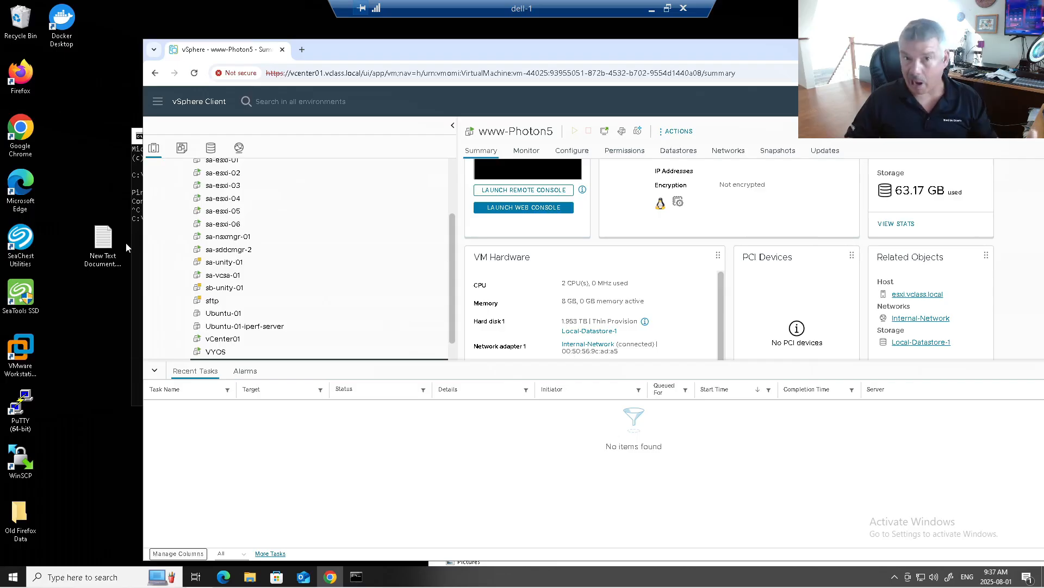
double_click(21, 409)
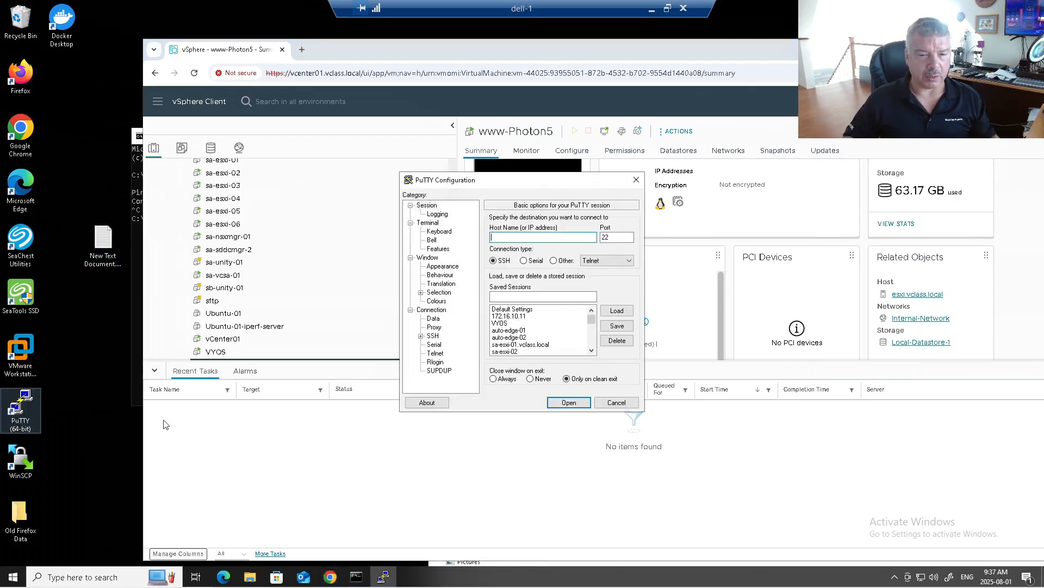
left_click(545, 338)
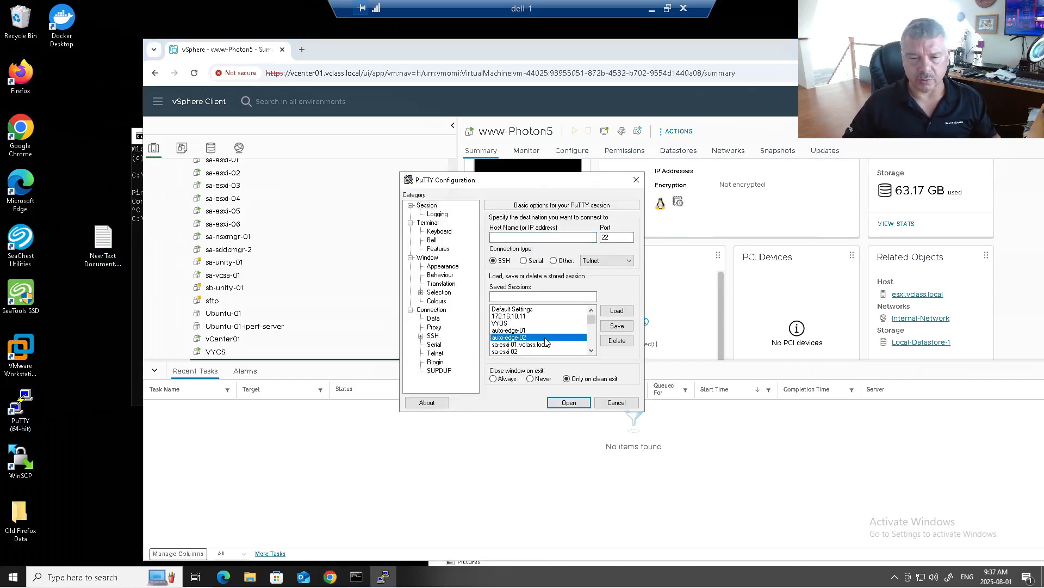
scroll(546, 342, "down", 5)
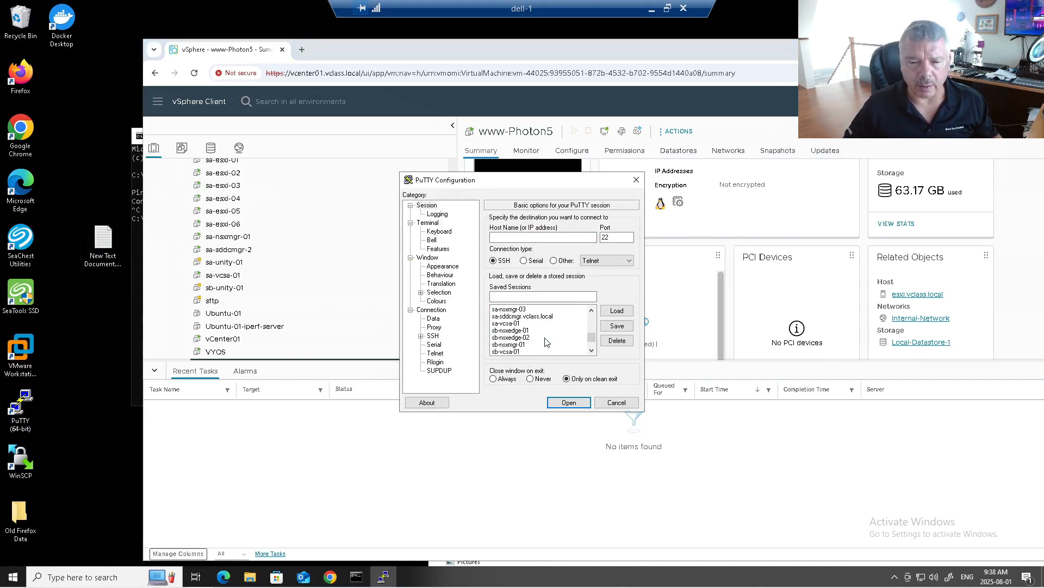
scroll(547, 342, "down", 1)
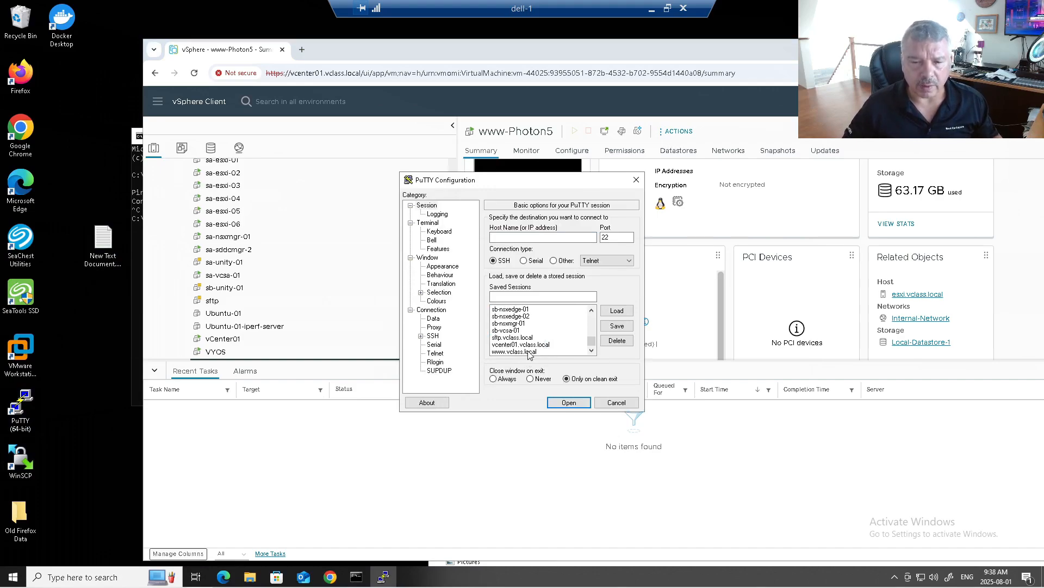
double_click(530, 352)
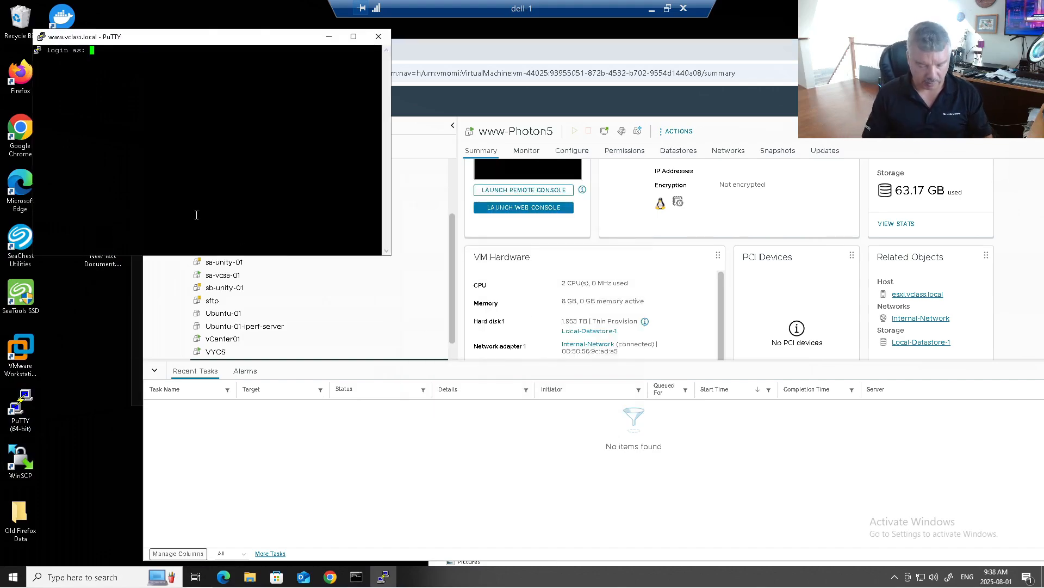
type("root")
key("Return")
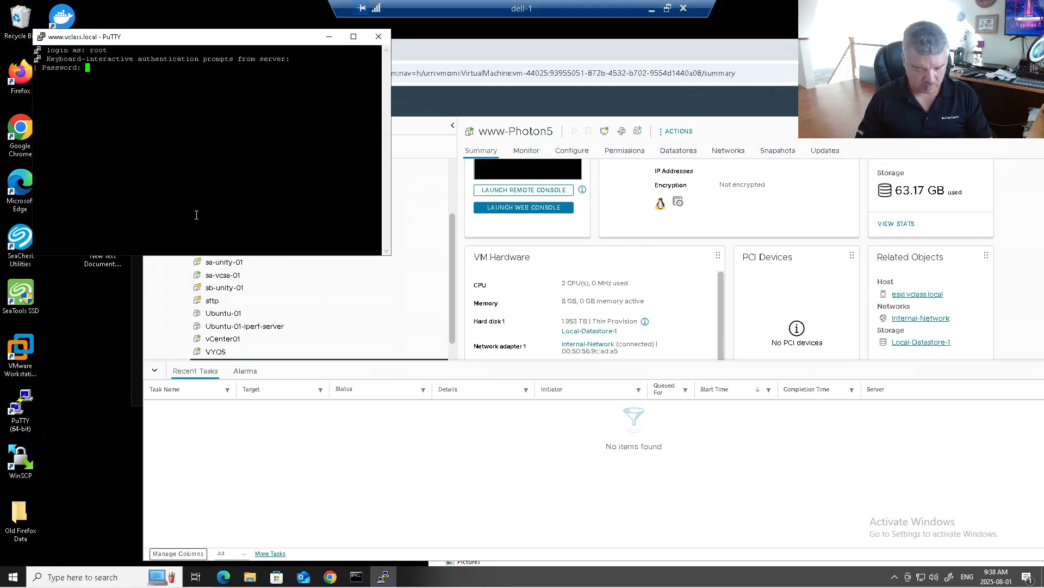
key("Return")
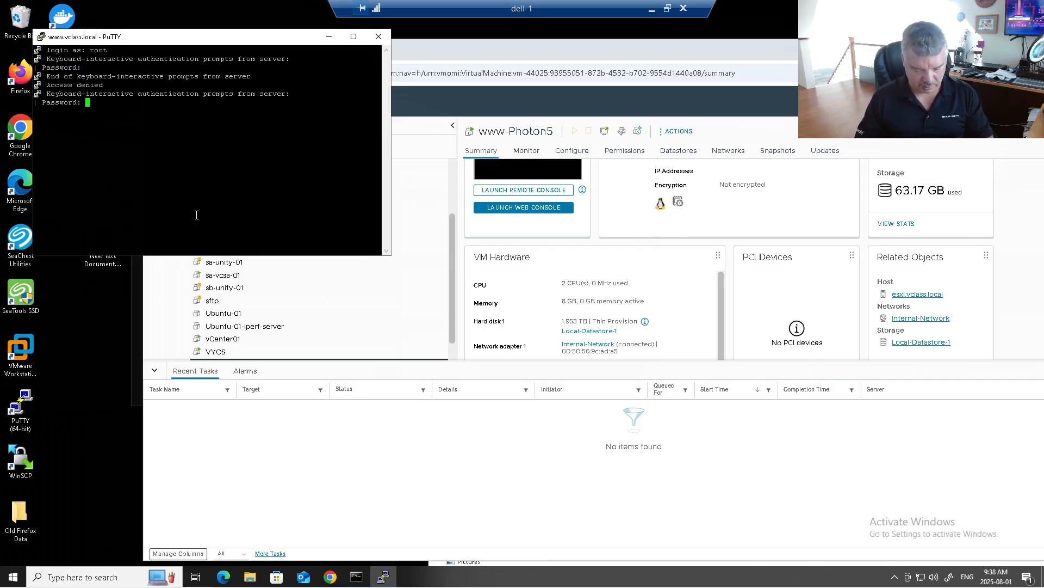
key("Return")
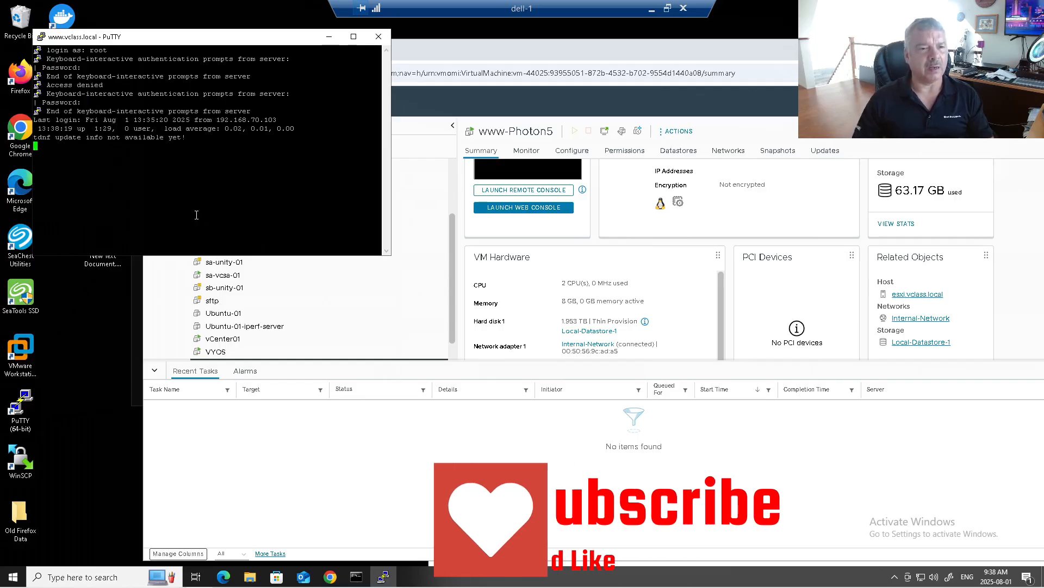
Change the terminal font to Courier New 14-point and apply it to the session.
left_click(41, 36)
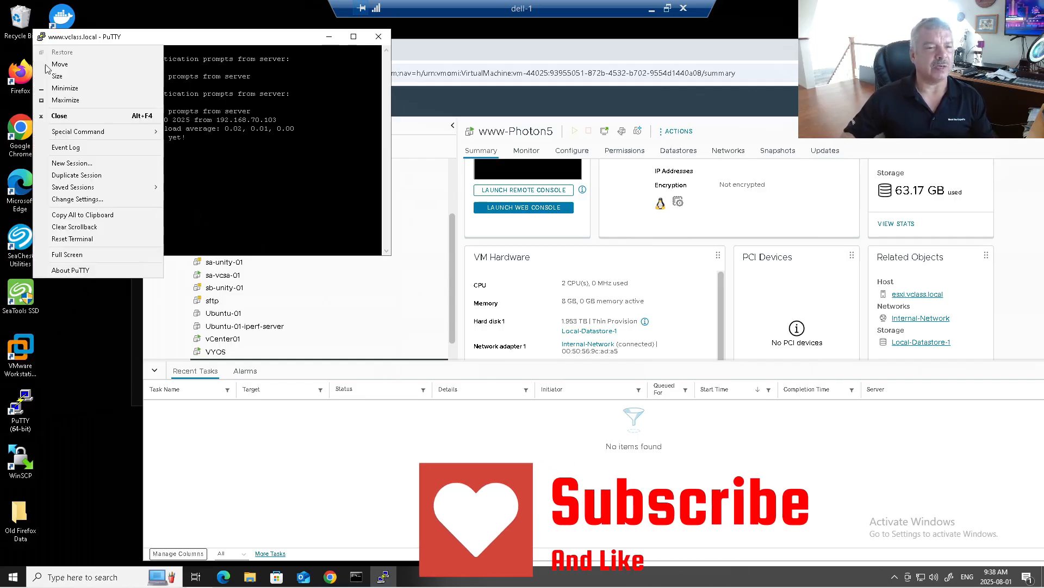
left_click(79, 200)
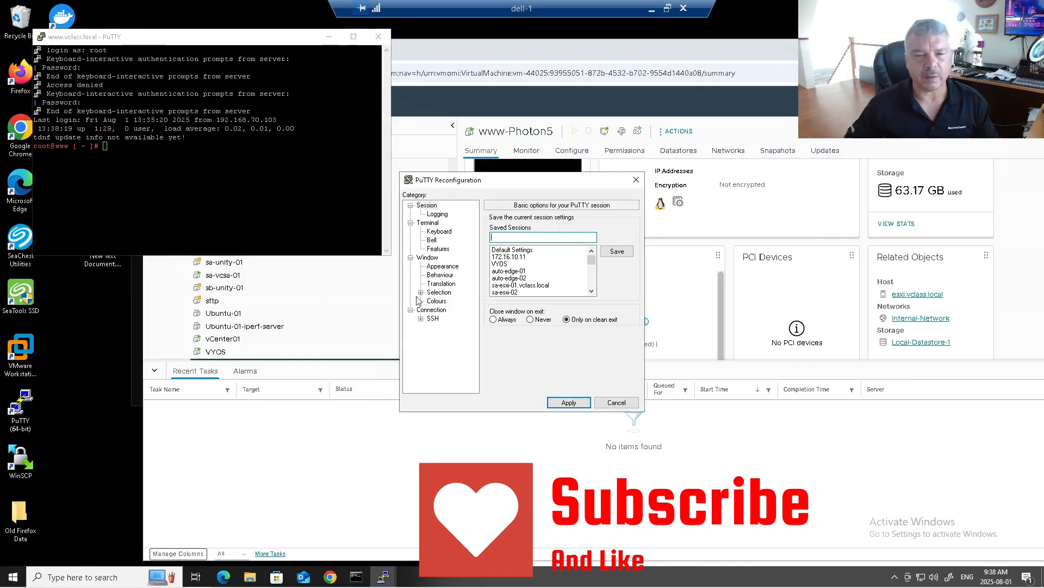
left_click(443, 266)
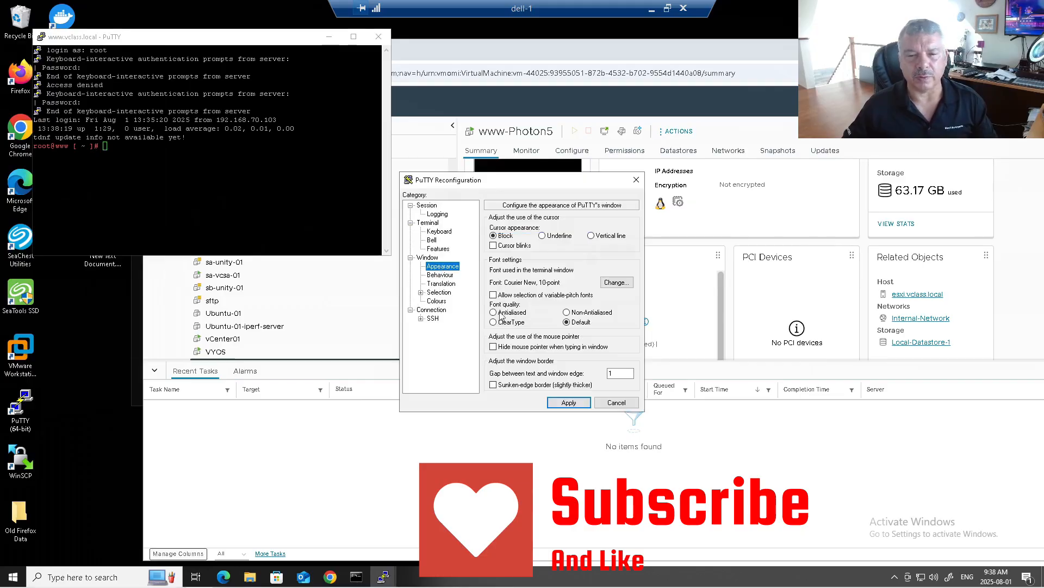
left_click(615, 282)
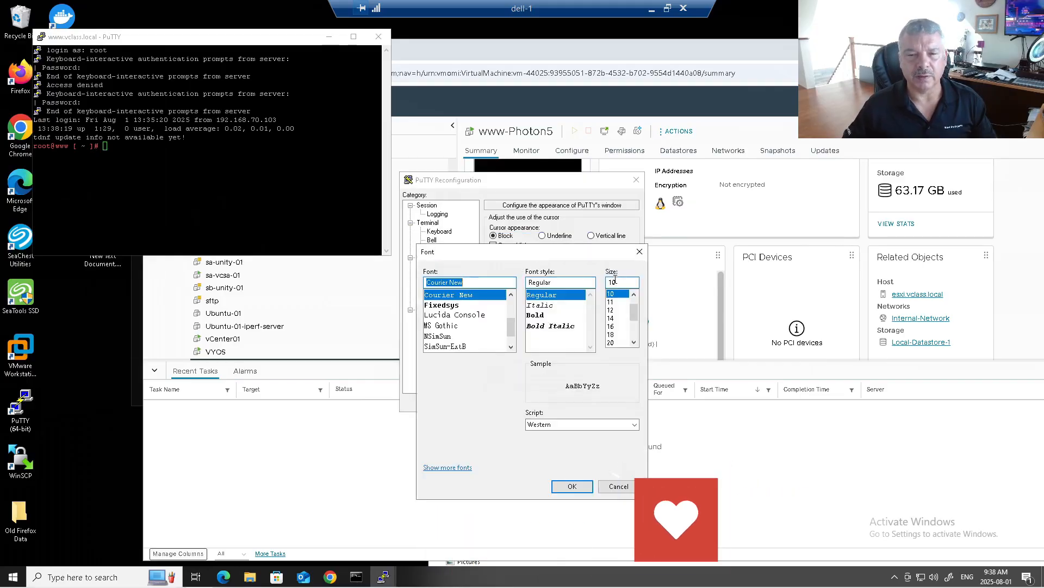
left_click(611, 318)
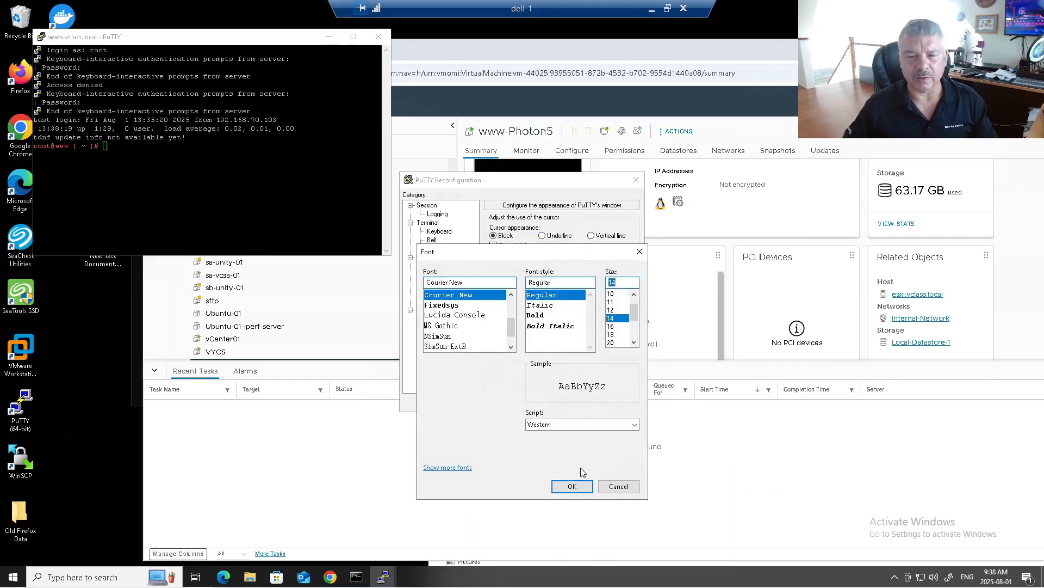
left_click(573, 486)
left_click(568, 402)
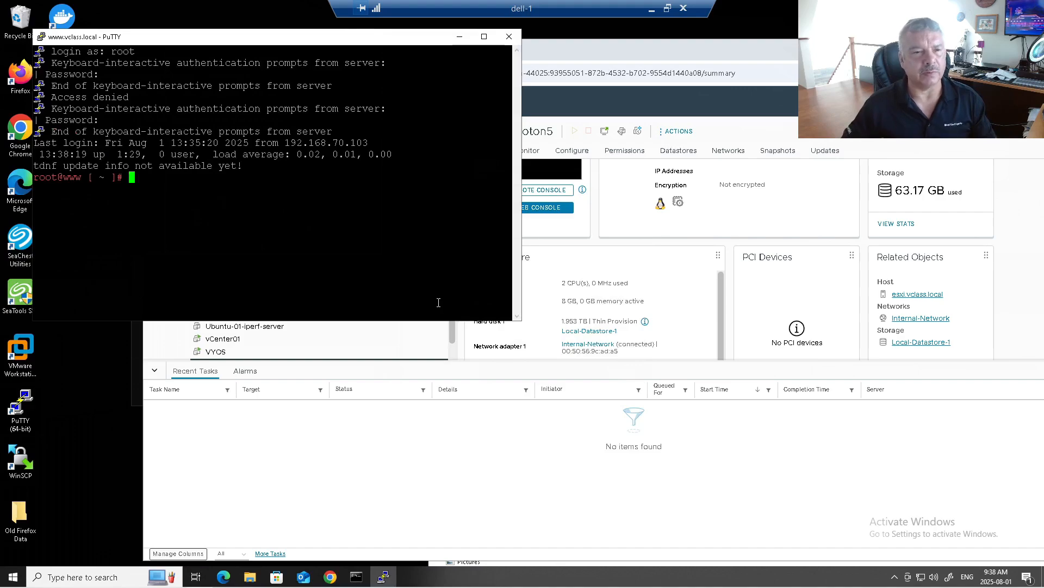
Enlarge the terminal and list the contents of /var/www/html with ls -l.
left_click_drag(519, 324, 645, 342)
type("cd /var/www/html")
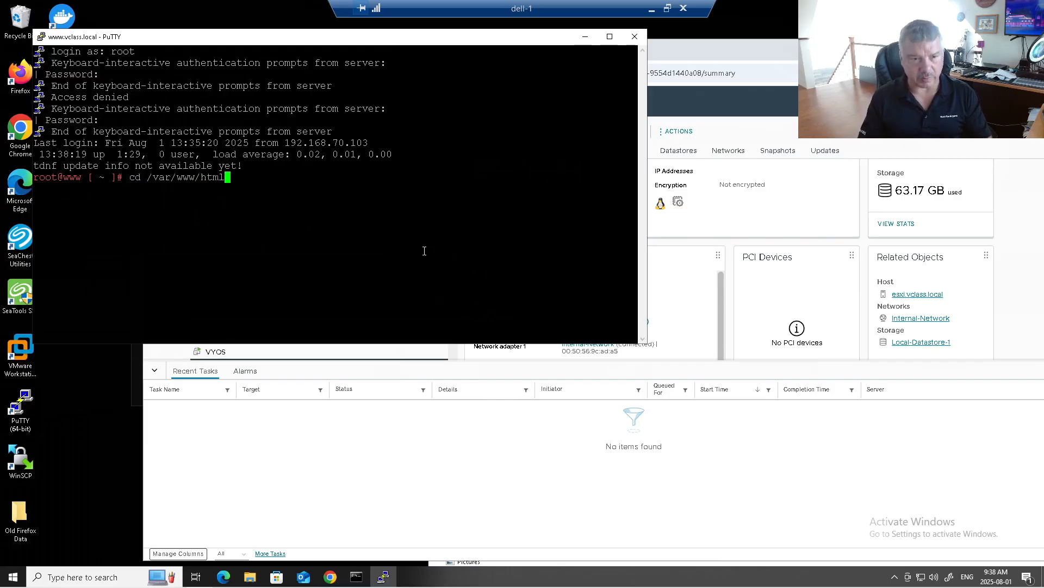
key("Return")
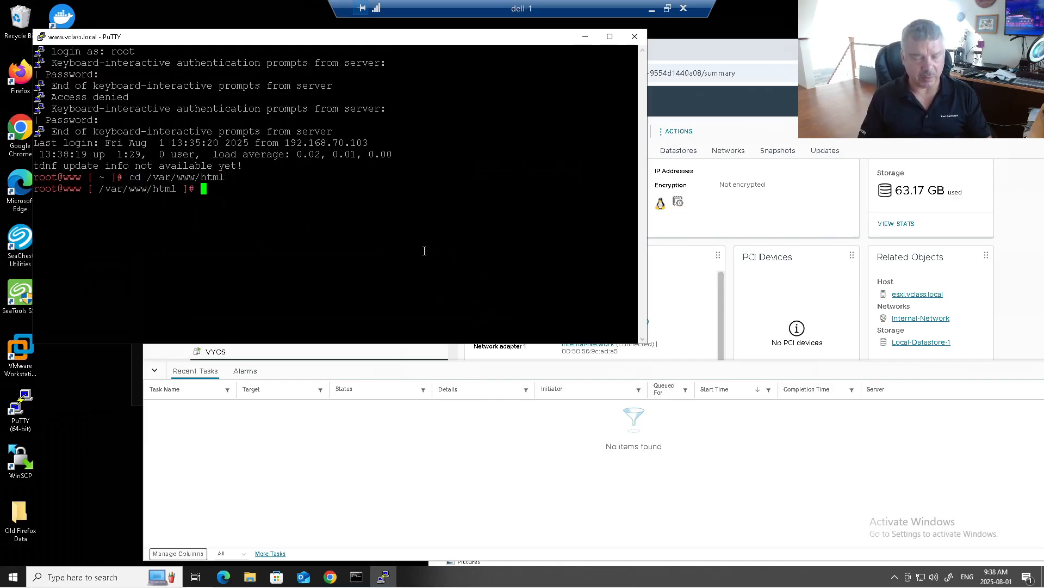
type("ls -l")
key("Return")
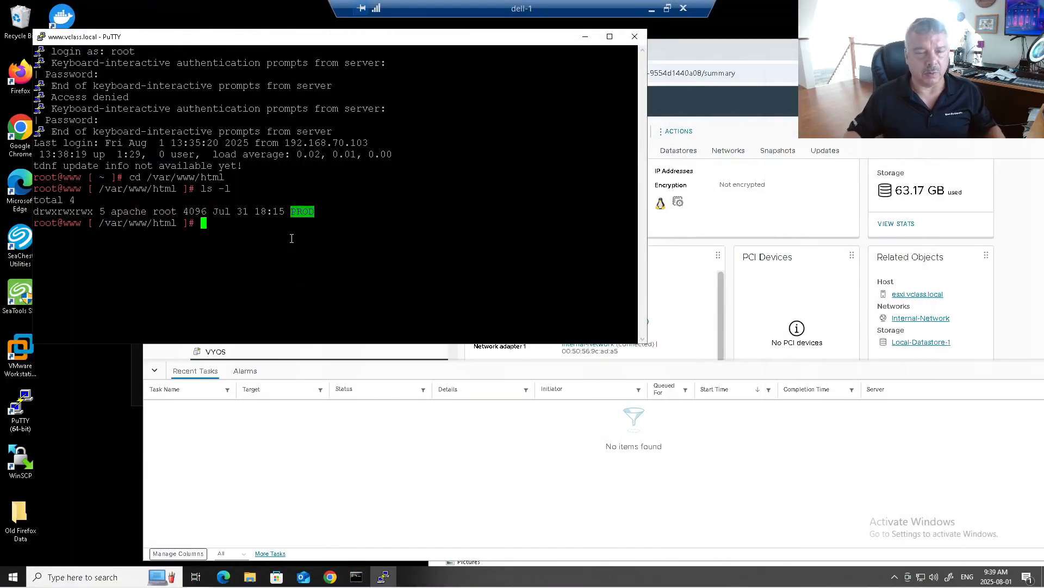
Start Python's web server on port 80 with 'python -m http.server 80'.
type("python")
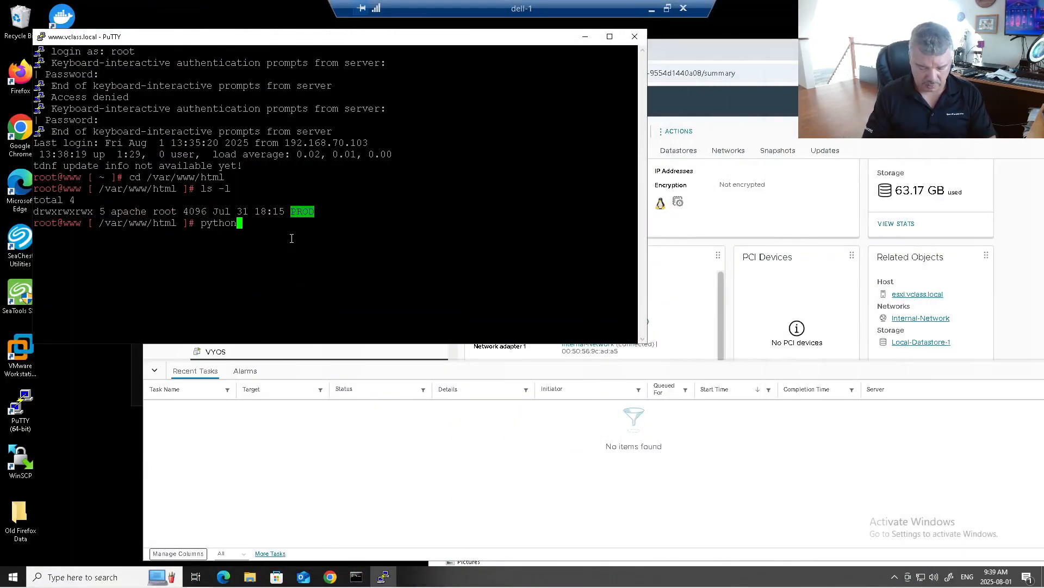
type(" -m http.server 80")
key("Return")
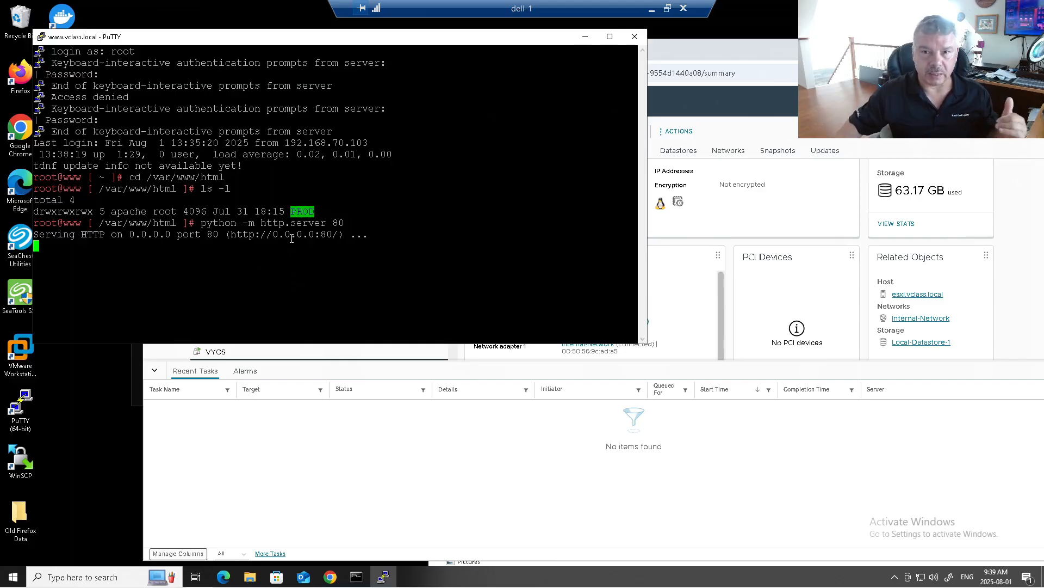
left_click(680, 57)
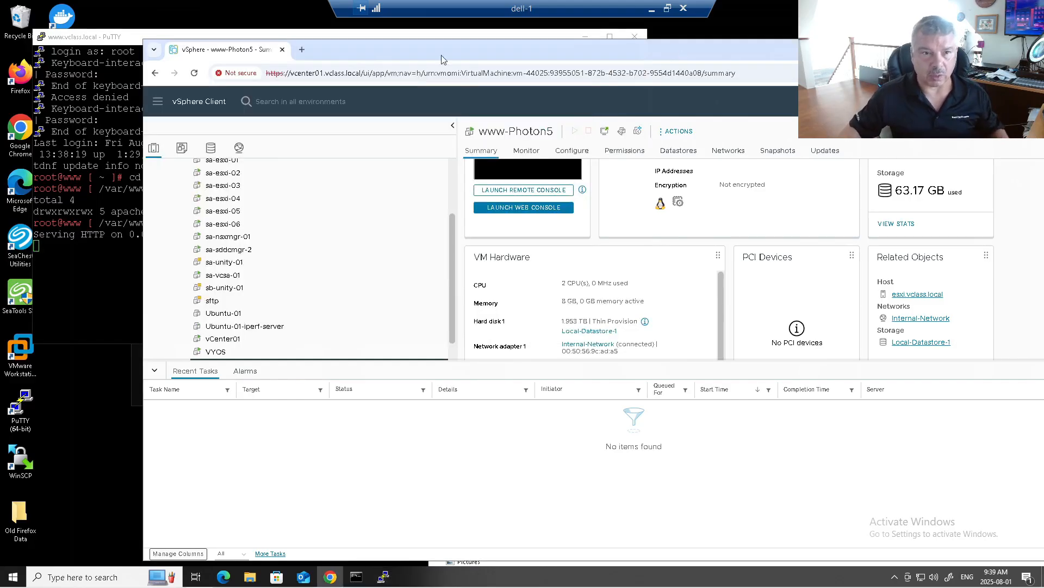
Load sa-sddcmgr.vclass.local in a new Chrome tab and sign in as admin with the account password.
left_click(301, 50)
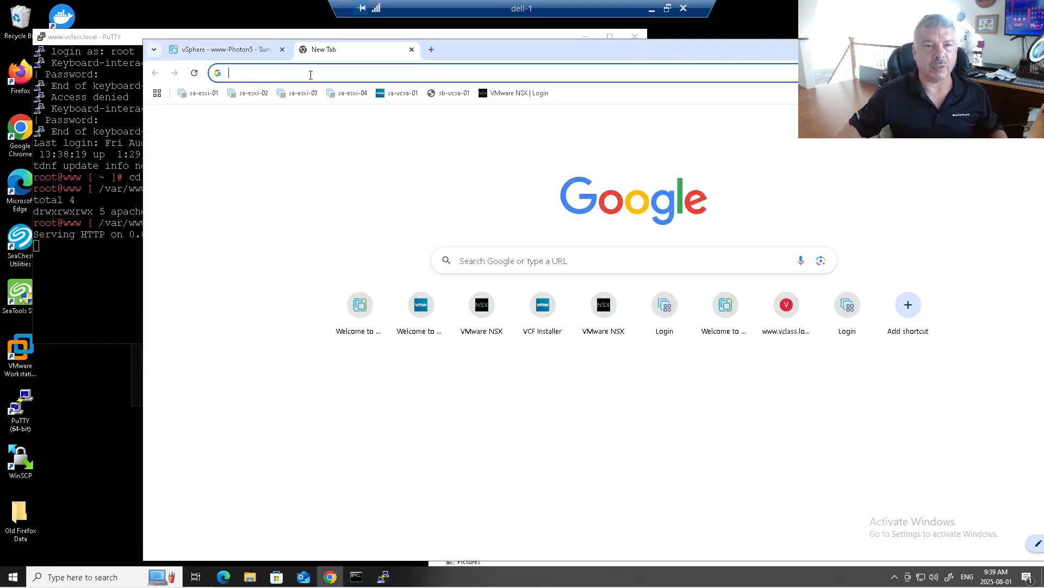
left_click(311, 74)
type("sa")
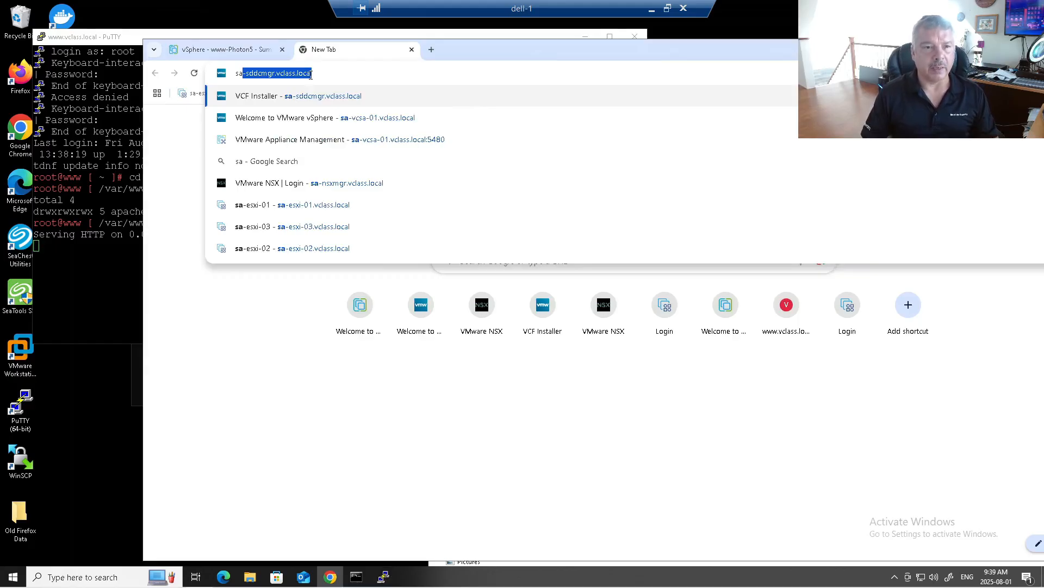
key("Return")
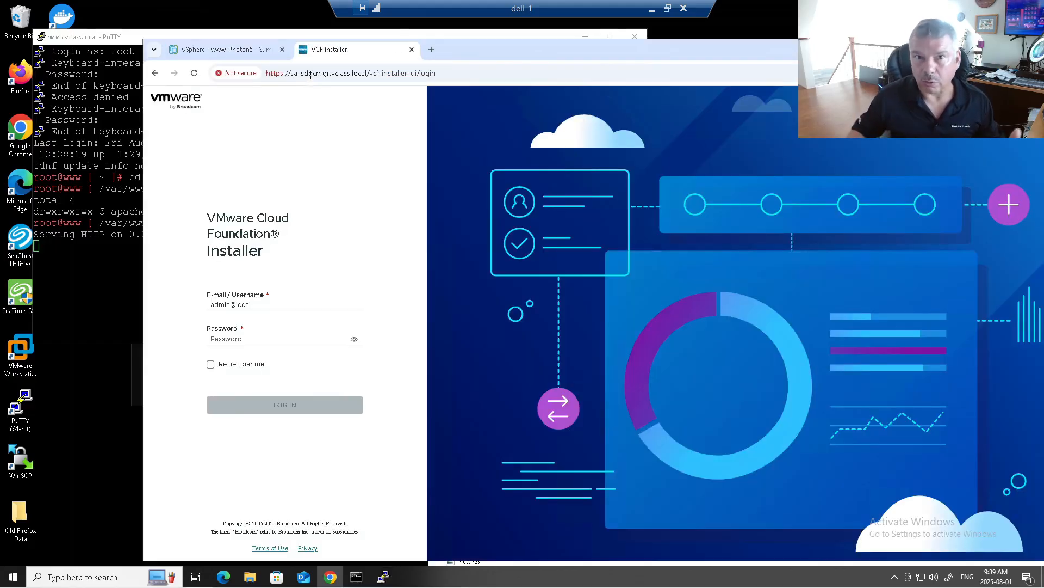
left_click(251, 341)
type("VMwa••••••••••")
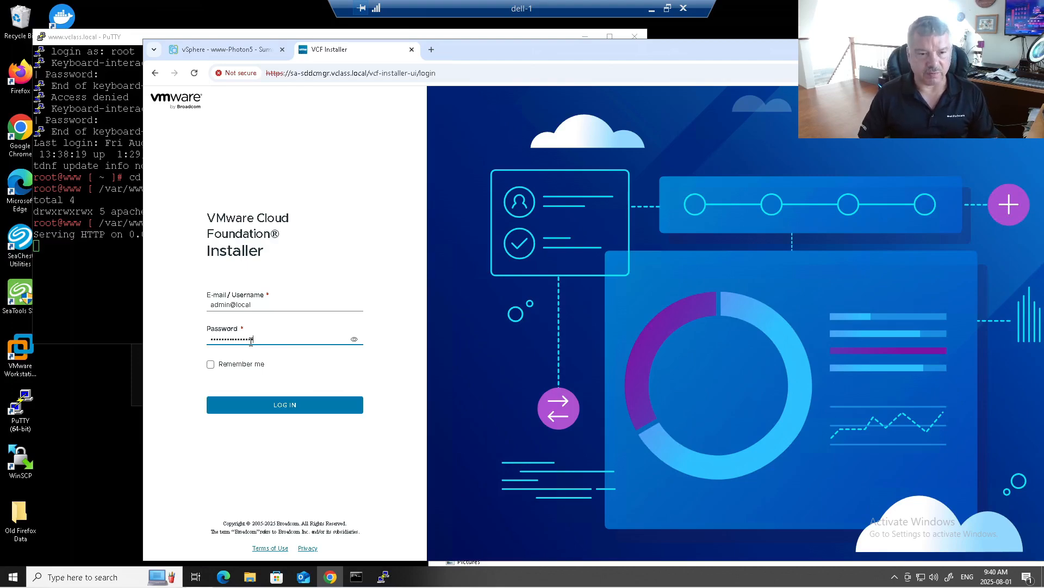
key("Return")
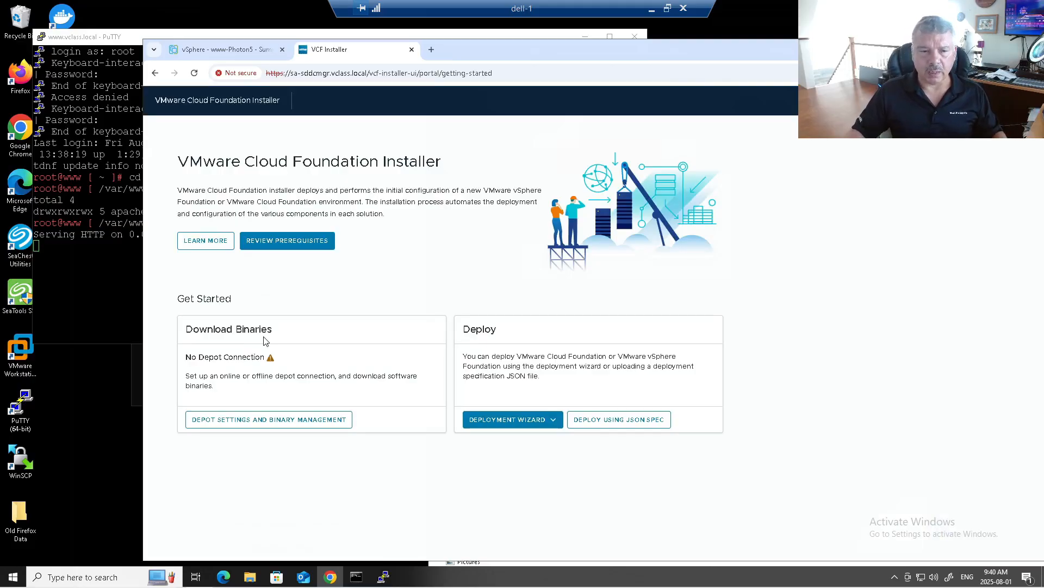
left_click(294, 422)
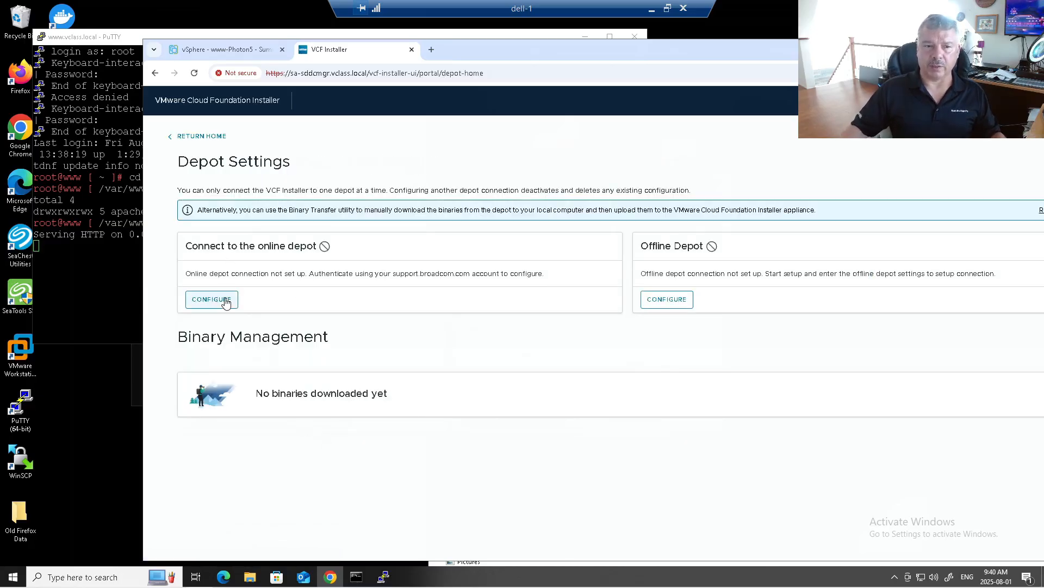
left_click(669, 299)
left_click(584, 289)
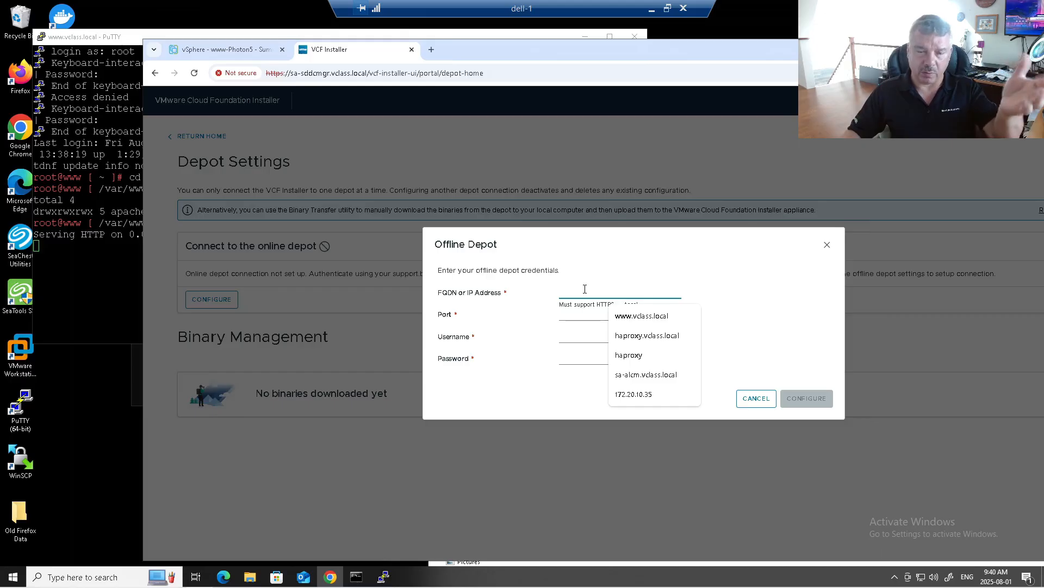
left_click(633, 317)
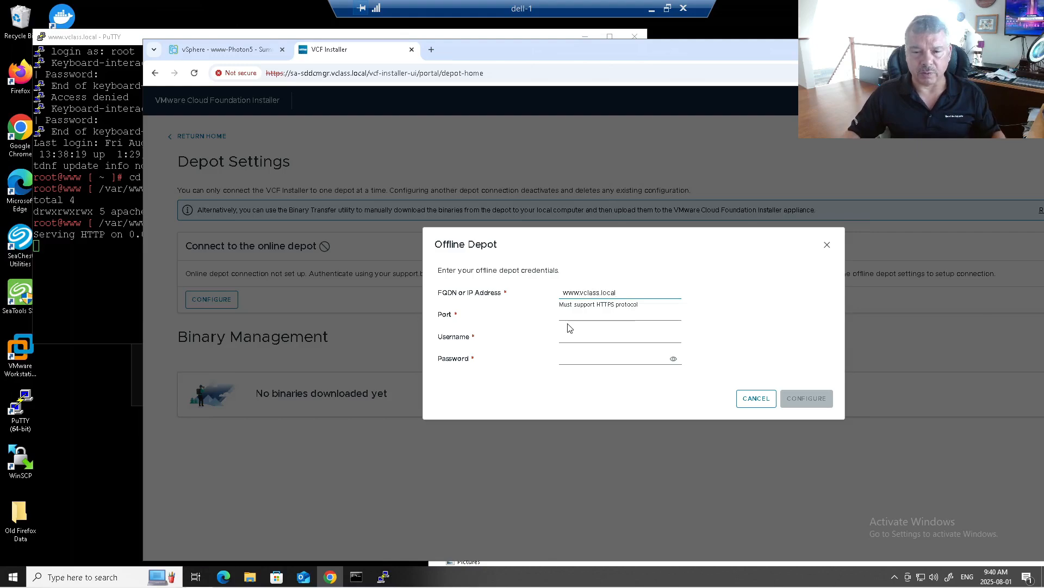
left_click(575, 315)
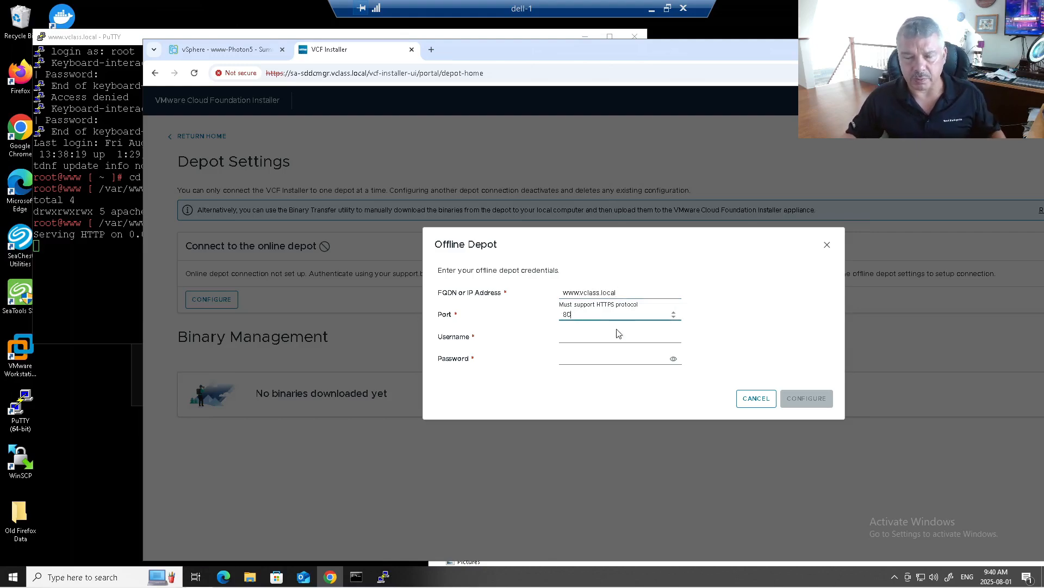
left_click(582, 336)
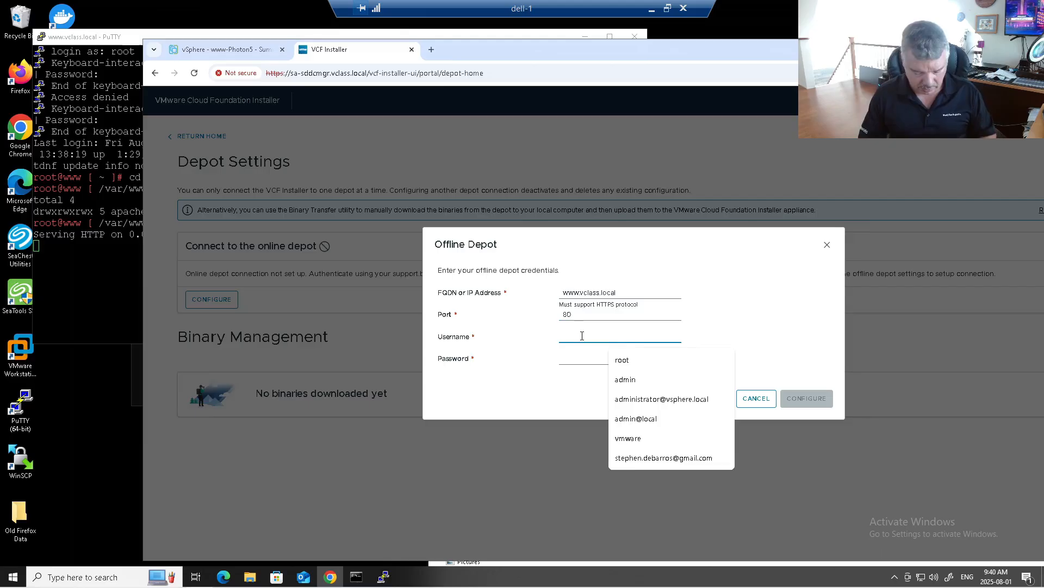
type("vmware")
key("BackSpace")
key("BackSpace")
key("BackSpace")
key("BackSpace")
key("BackSpace")
key("BackSpace")
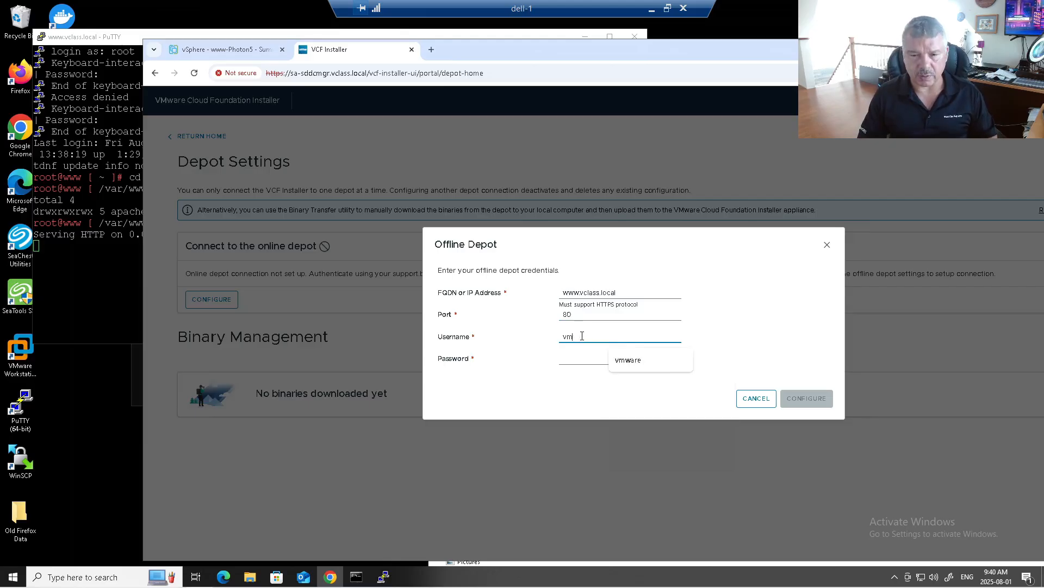
type("vmware")
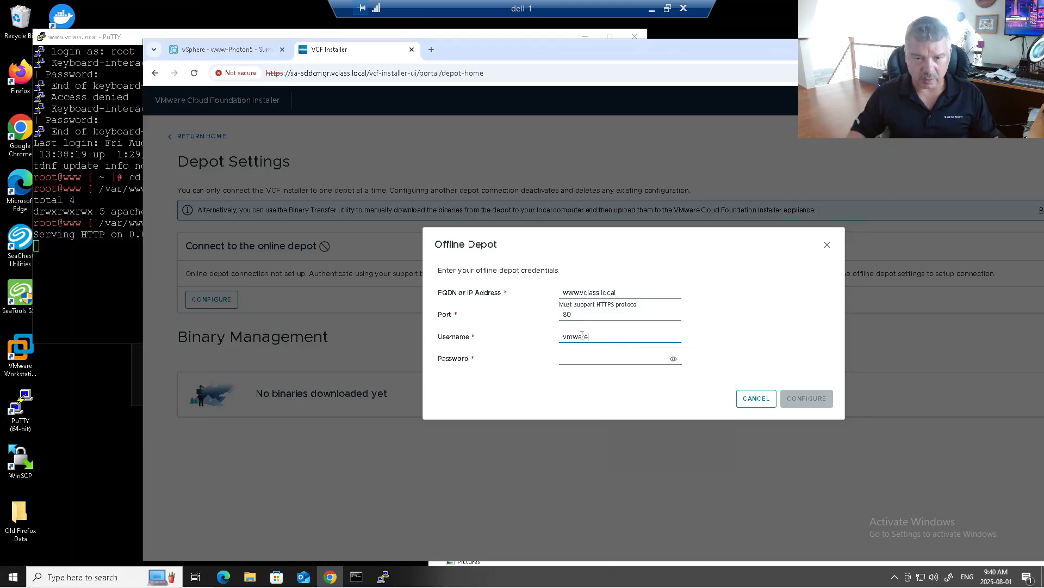
Enter the depot password and submit, which fails with a secure protocol error.
left_click(578, 356)
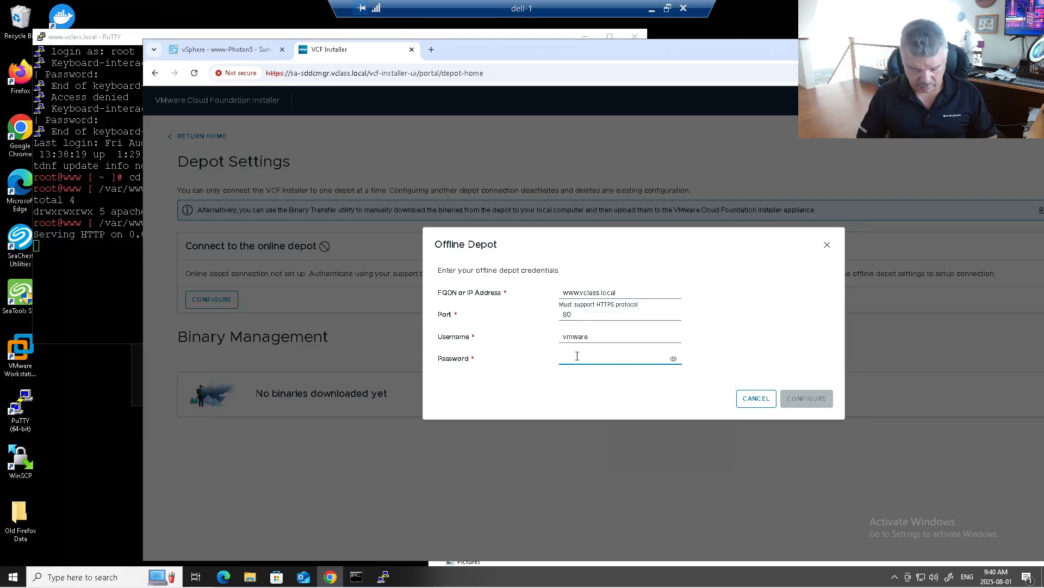
type("vmware")
key("BackSpace")
key("BackSpace")
key("BackSpace")
key("BackSpace")
key("BackSpace")
key("BackSpace")
type("VMwa")
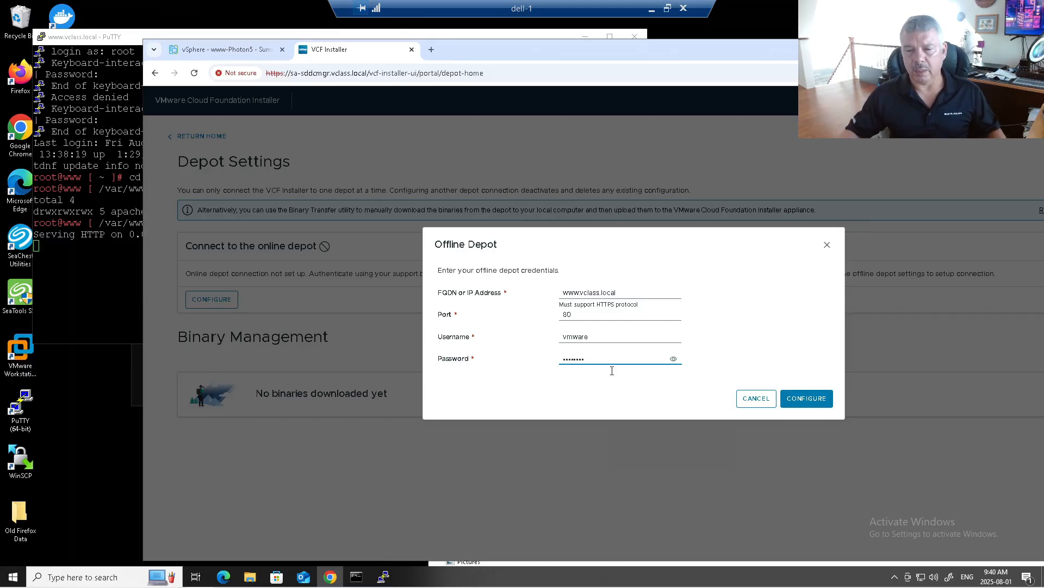
left_click(800, 396)
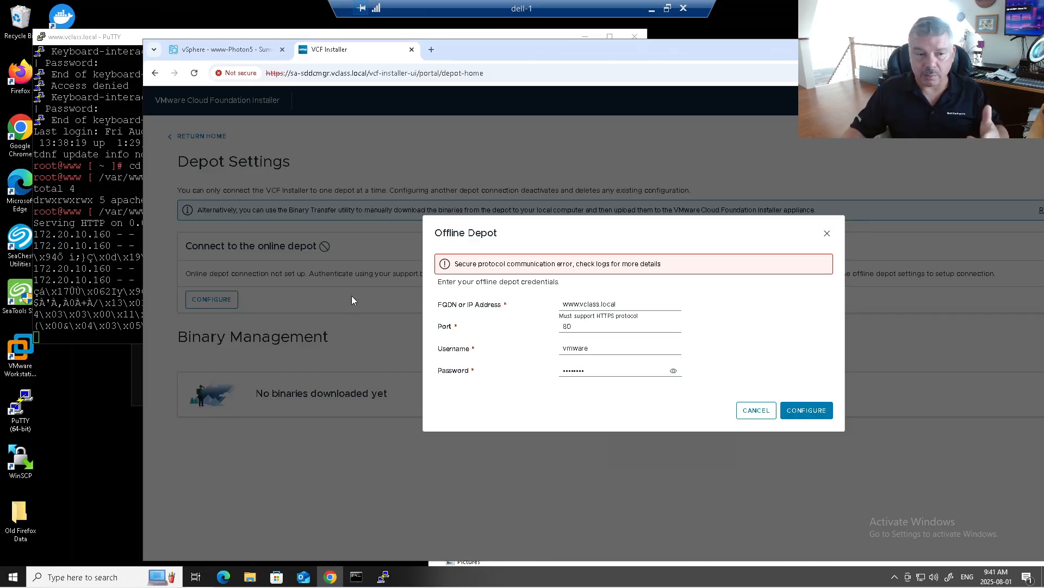
double_click(14, 414)
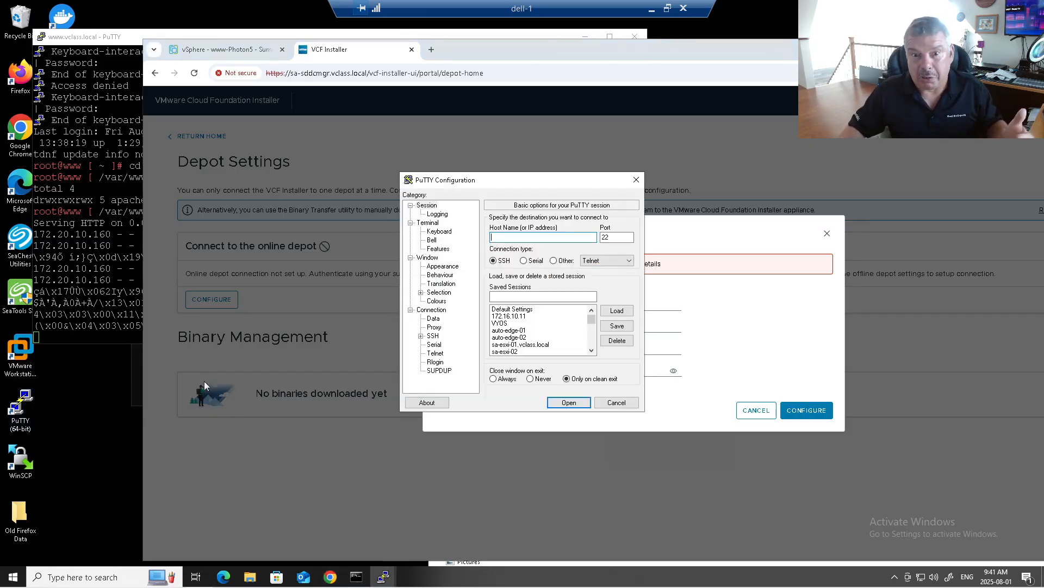
scroll(538, 325, "down", 8)
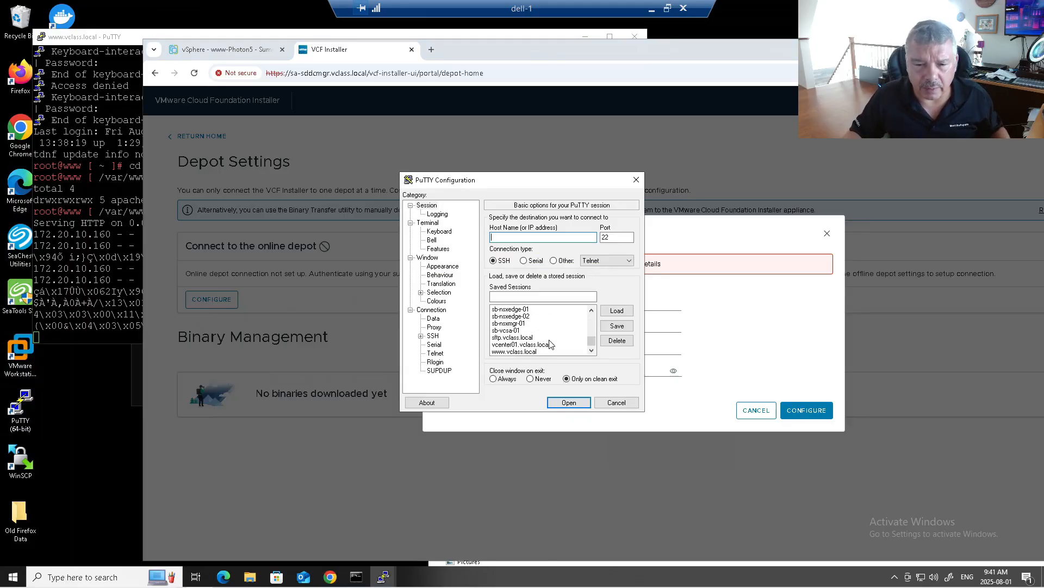
Open the saved sa-sddcmgr.vclass.local session, log in as vcf, and su to root.
scroll(550, 348, "up", 1)
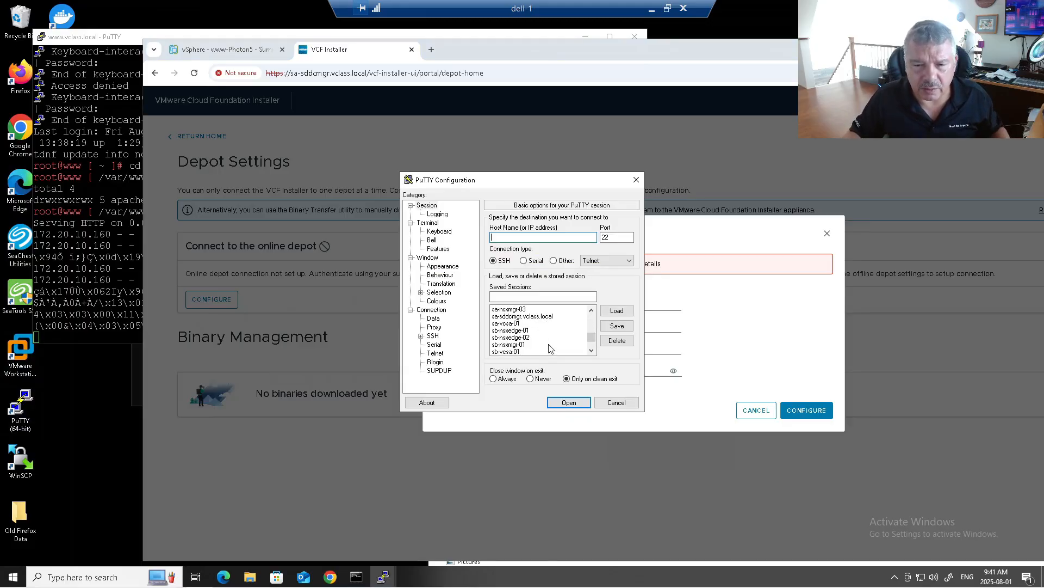
double_click(544, 316)
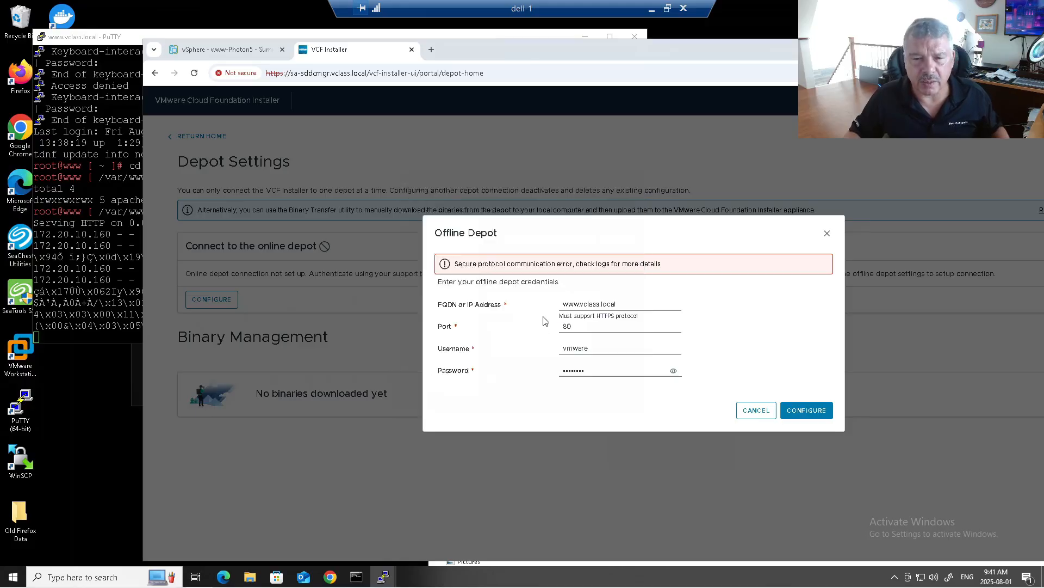
type("vcf")
key("Return")
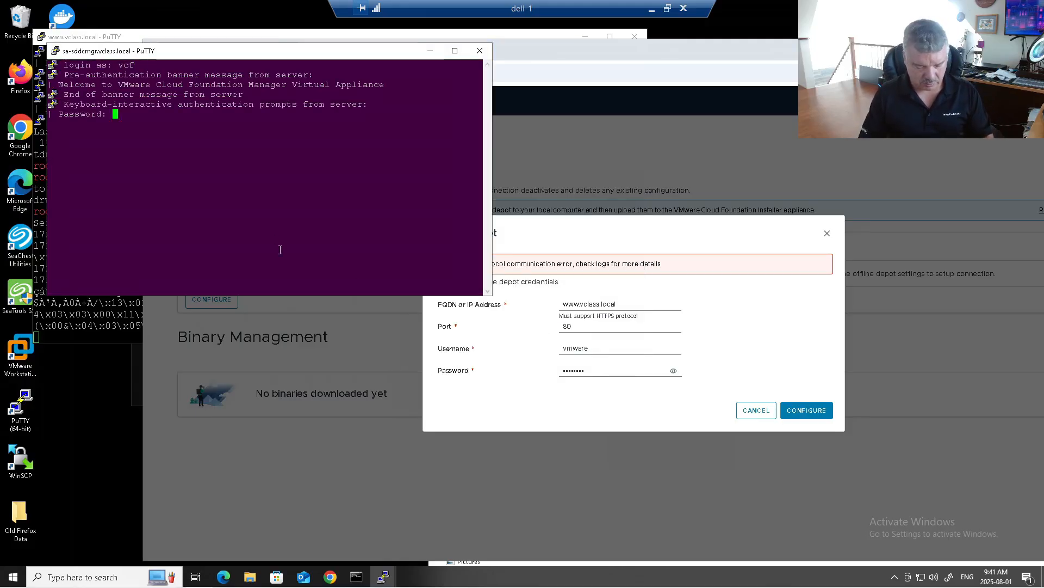
key("Return")
type("su")
key("Return")
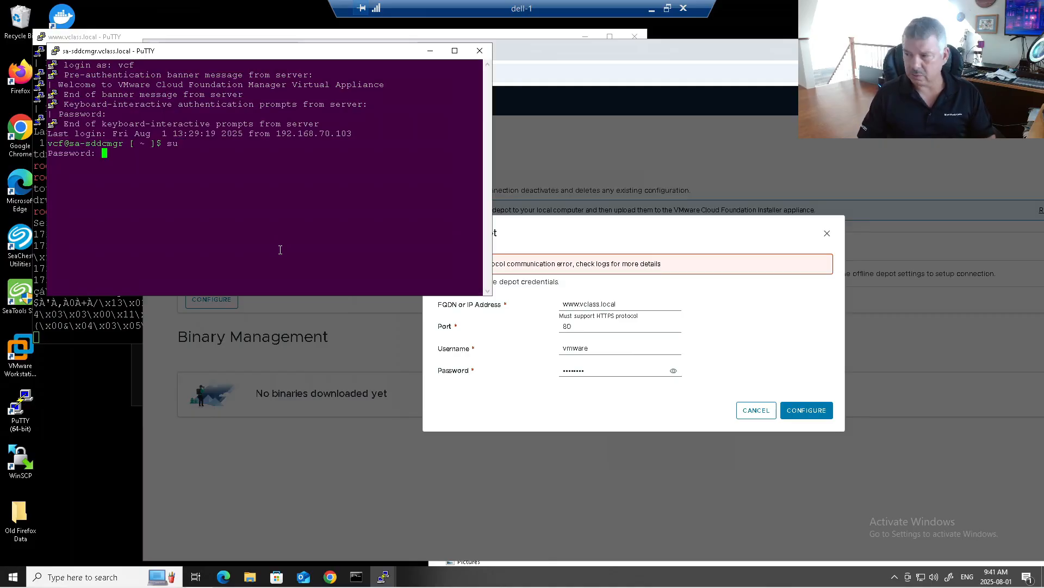
key("Return")
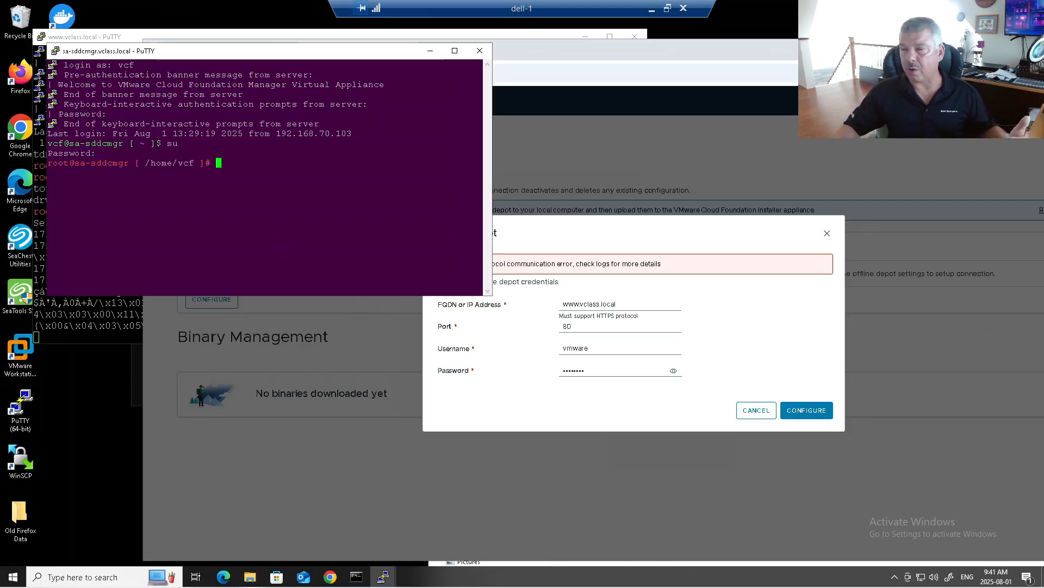
left_click_drag(1043, 3, 616, 1)
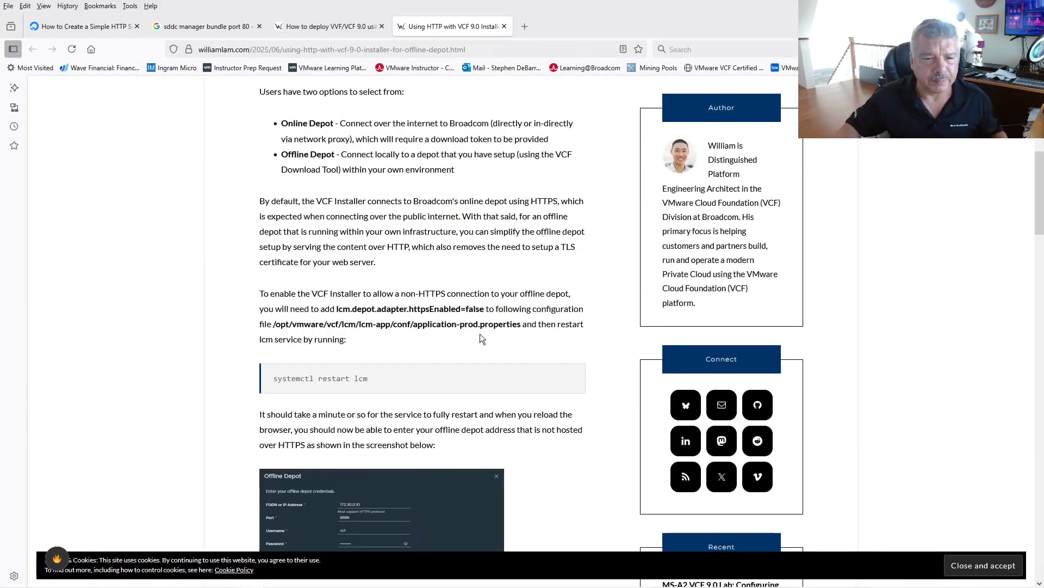
left_click_drag(276, 323, 524, 324)
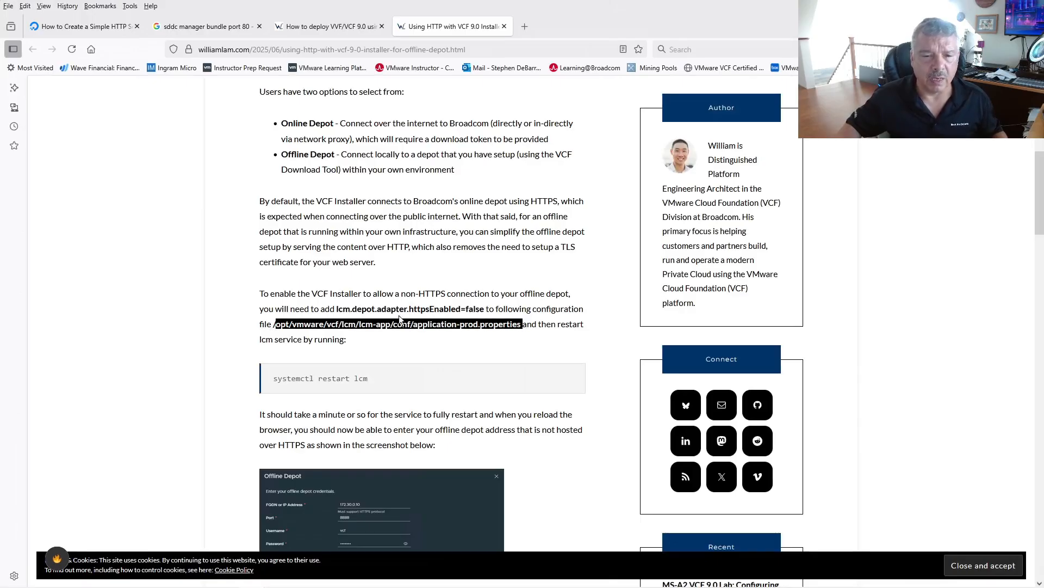
left_click_drag(337, 308, 487, 308)
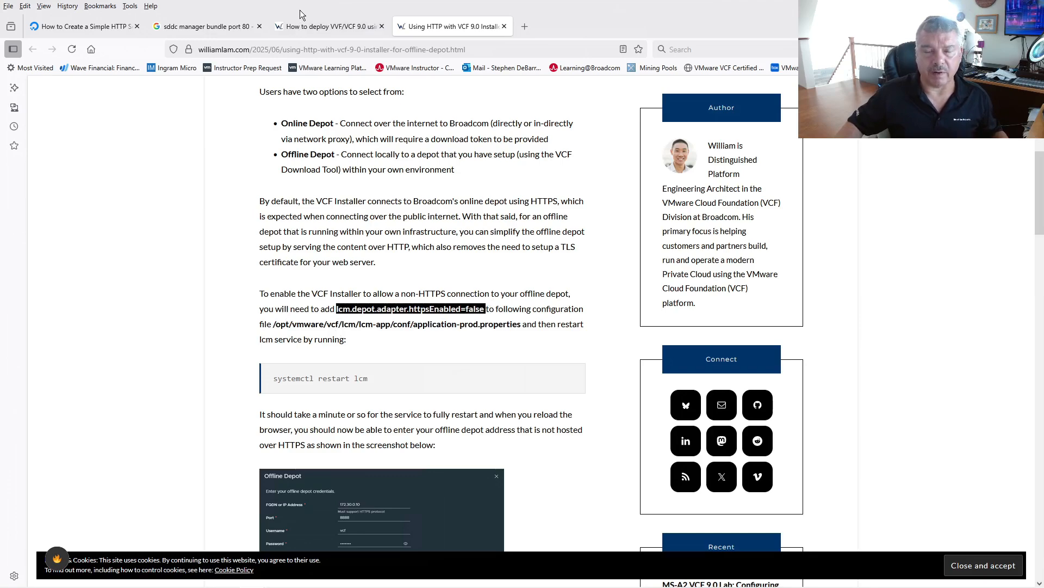
left_click(346, 381)
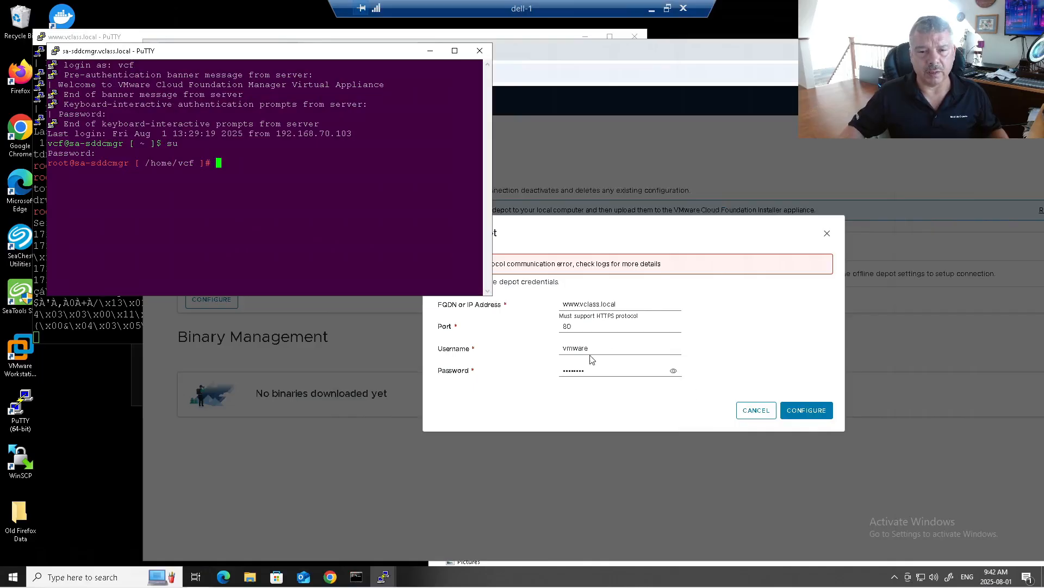
Enlarge the terminal, change to /opt/vmware/vcf/lcm/lcm-app/conf and run ls -l.
left_click_drag(491, 297, 818, 482)
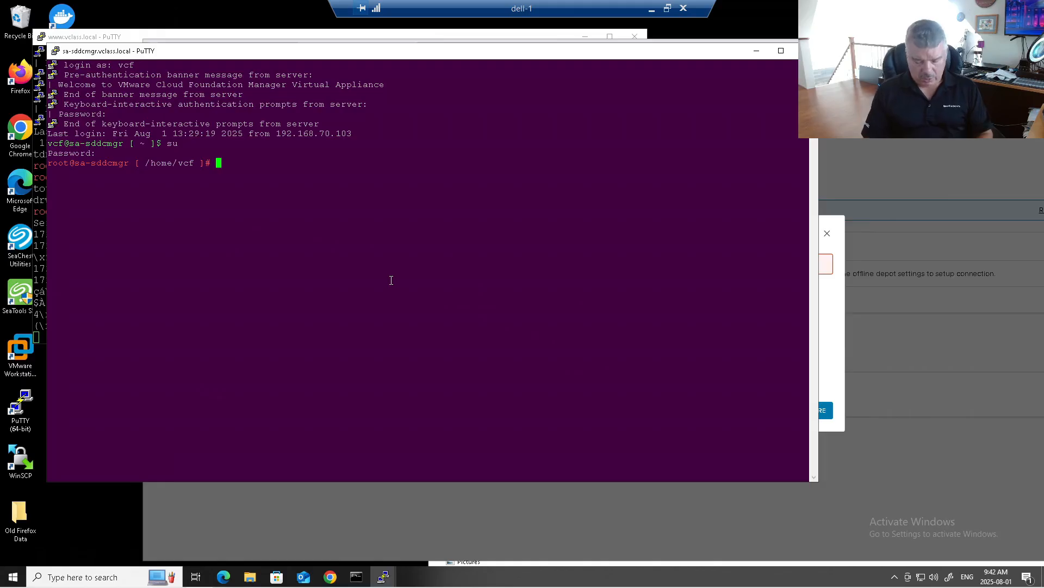
type("cd ")
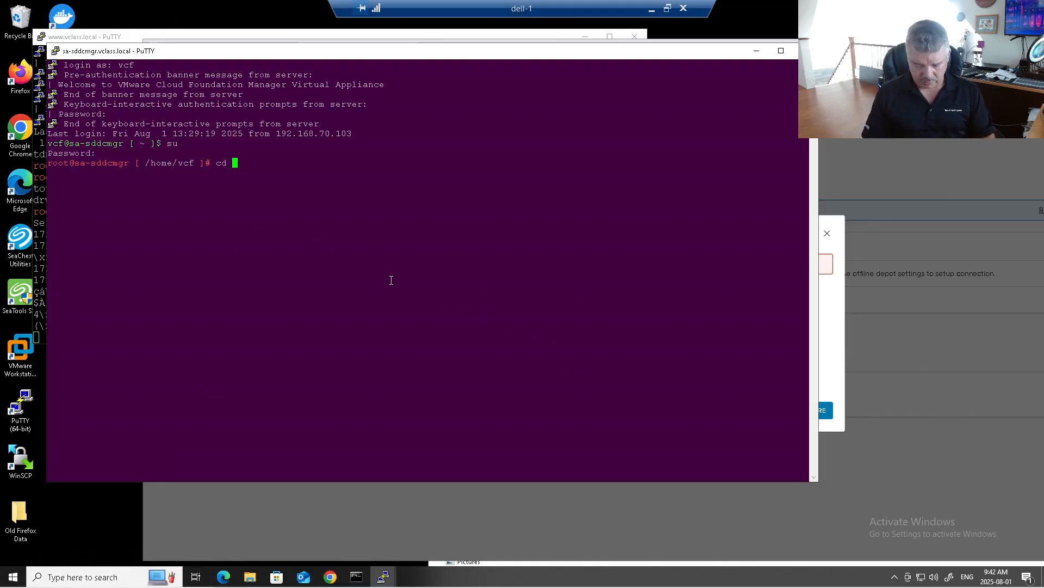
type("/opt/vmware")
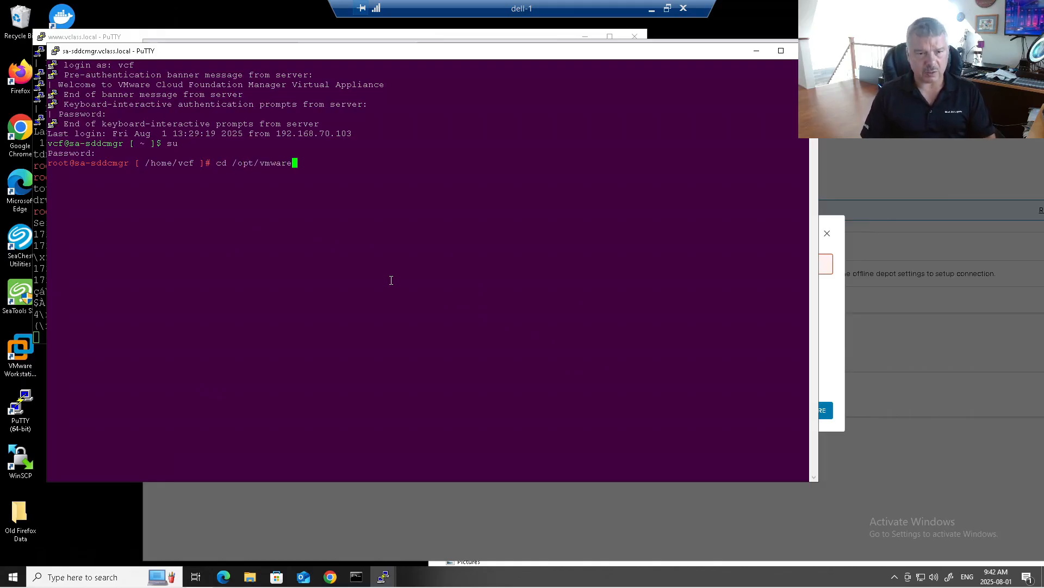
type("/vcf/")
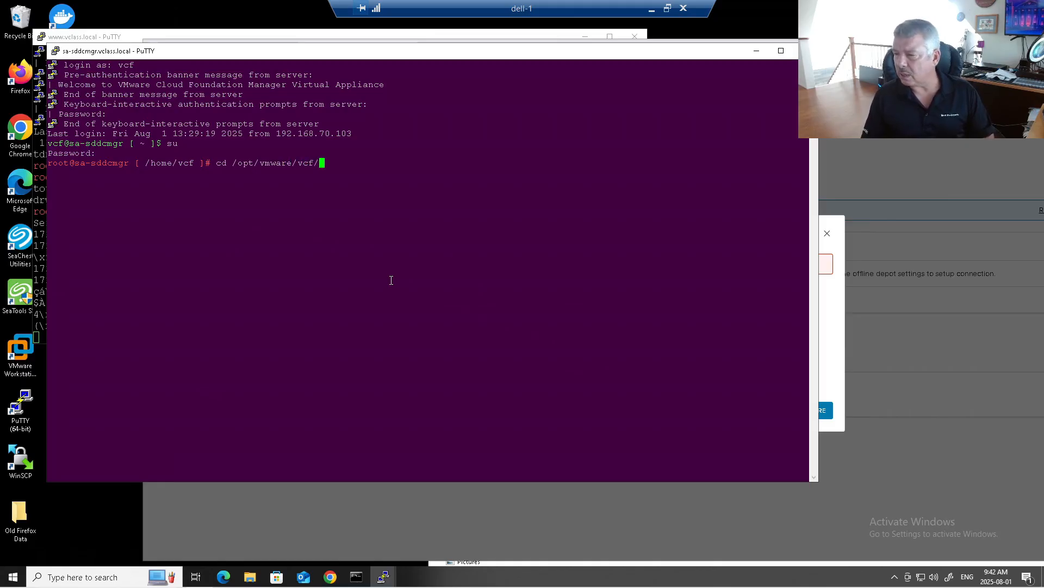
type("lcm/")
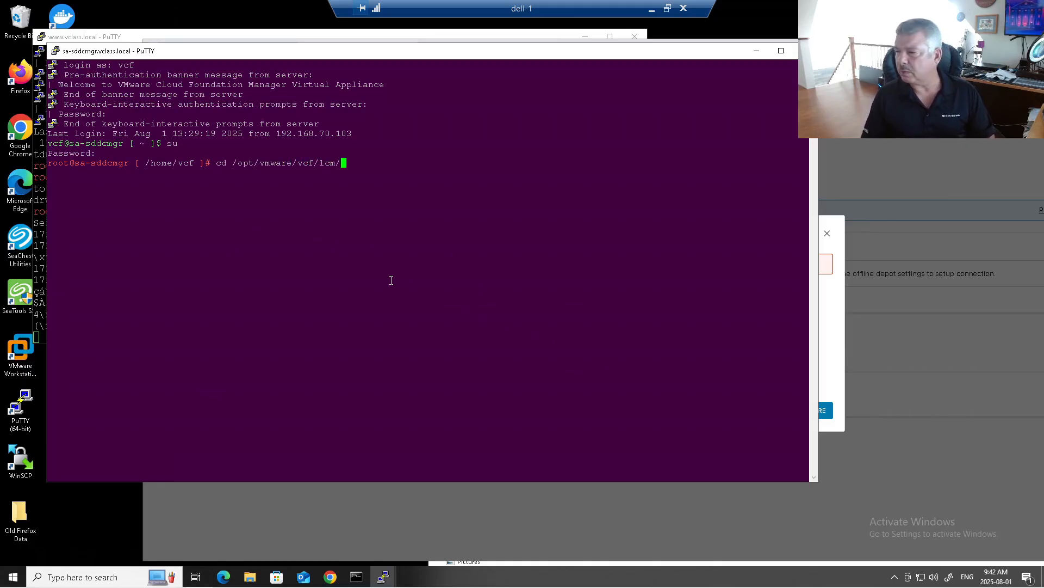
type("lcm-app/")
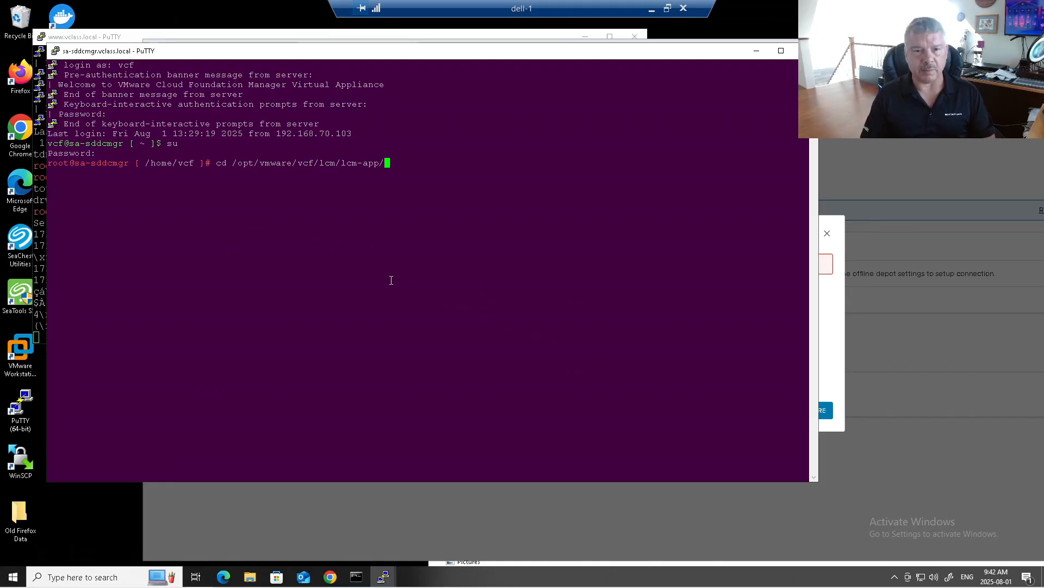
type("/conf/")
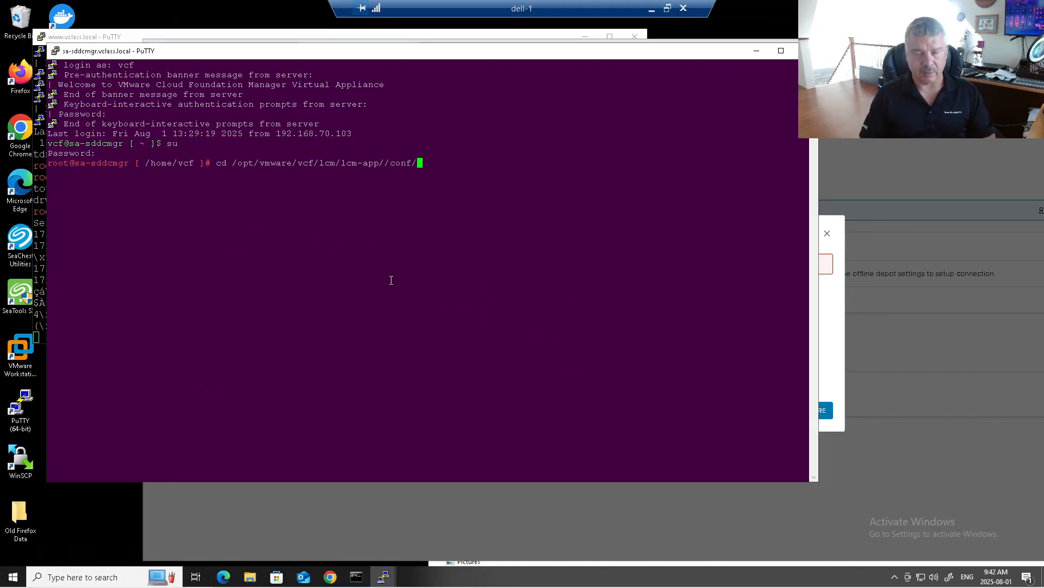
key("Return")
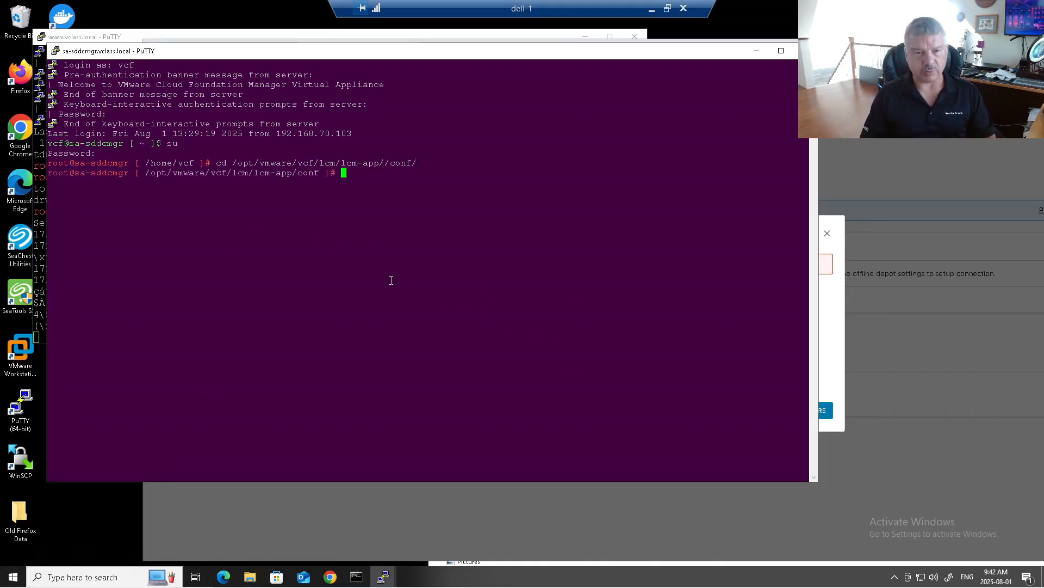
type("ls -l")
key("Return")
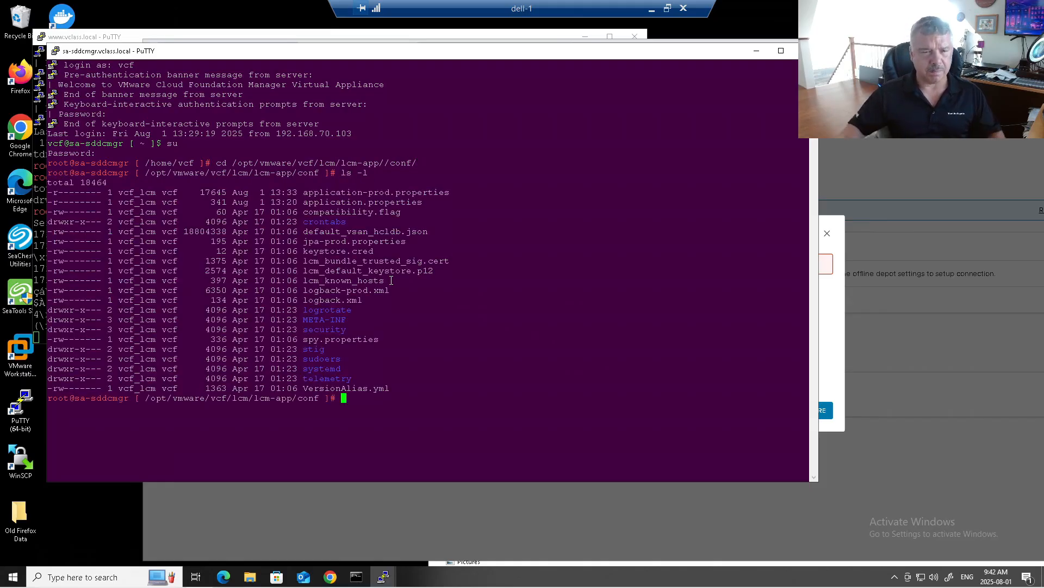
Highlight application-prod.properties' read-only permissions and compare them with compatibility.flag's rw- bits.
left_click_drag(304, 189, 447, 188)
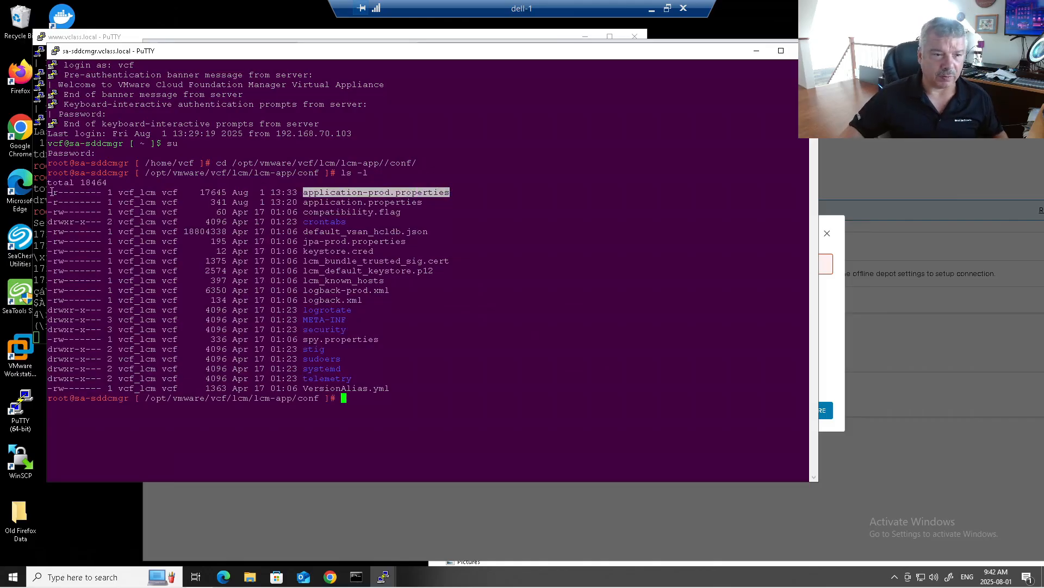
left_click_drag(55, 193, 99, 193)
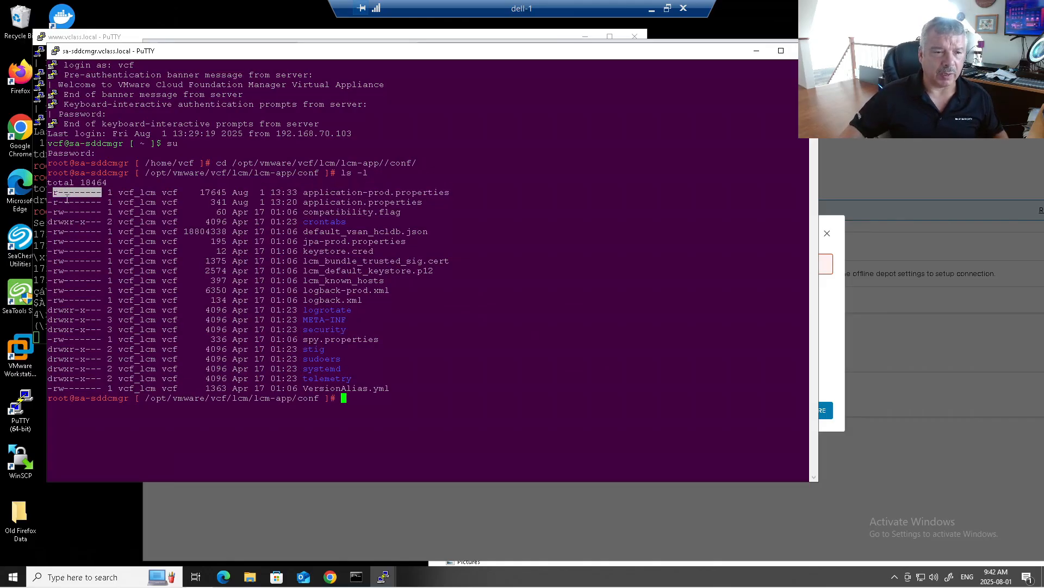
left_click(55, 194)
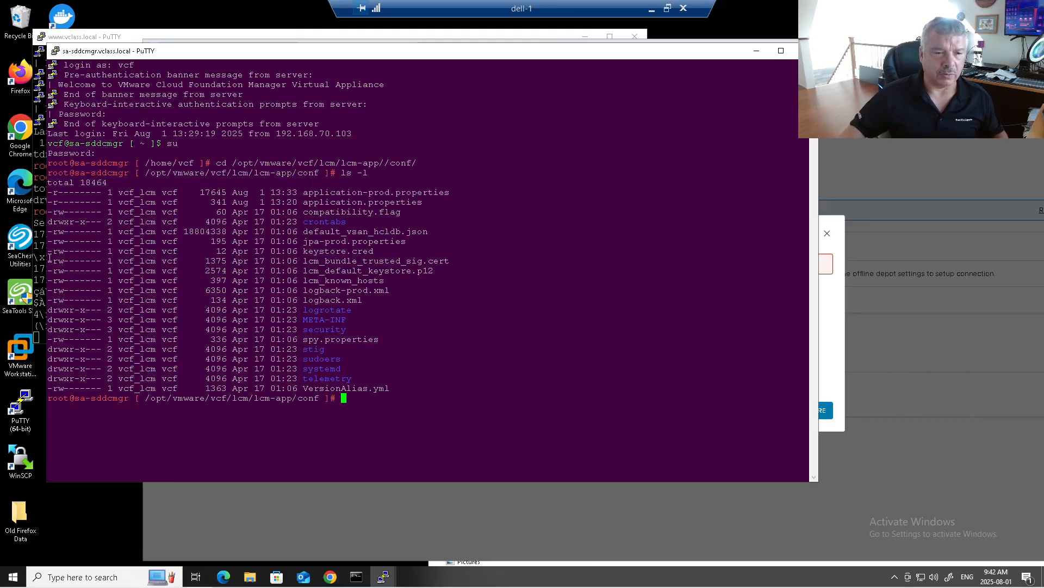
left_click_drag(48, 311, 69, 310)
left_click(64, 310)
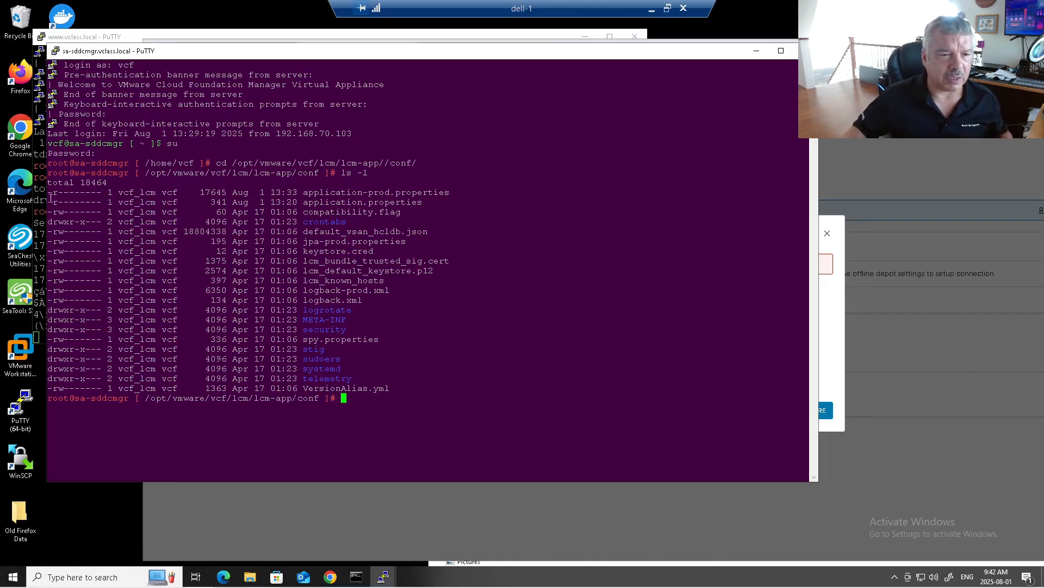
left_click_drag(55, 190, 70, 191)
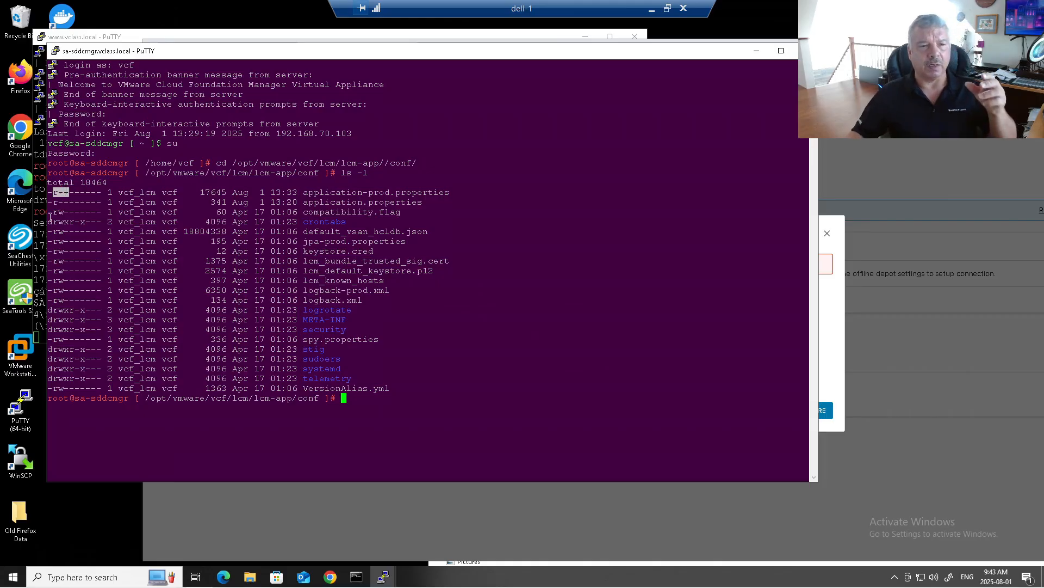
left_click_drag(54, 212, 69, 211)
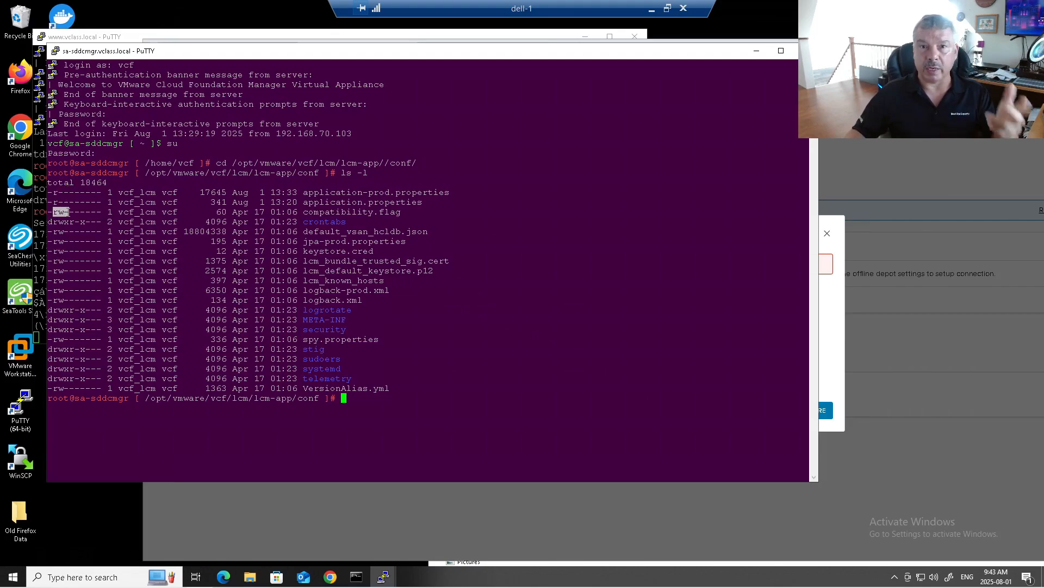
left_click(55, 188)
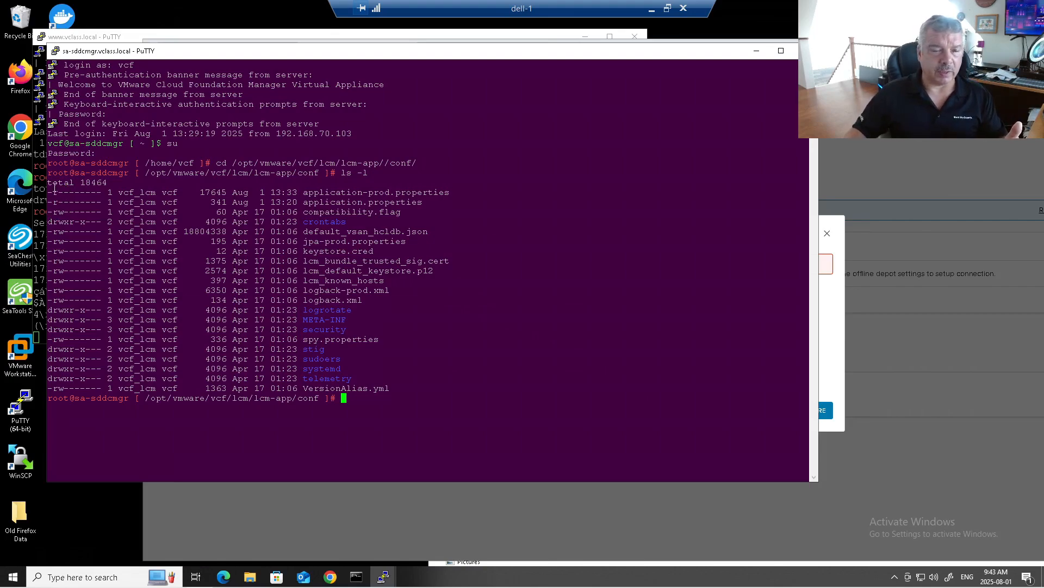
left_click_drag(52, 187, 157, 191)
left_click(113, 192)
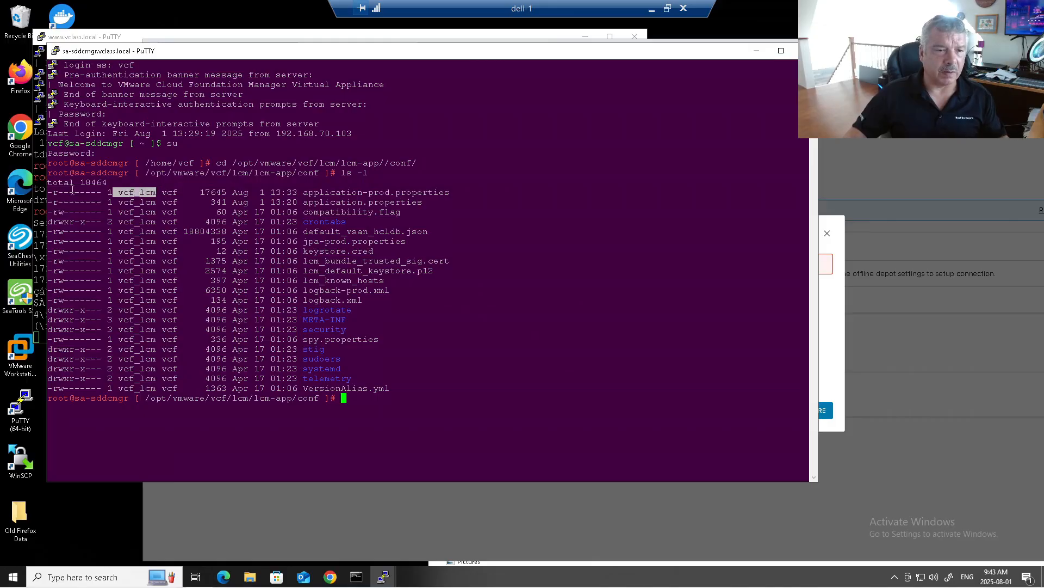
Point out the file's permission bits for owner and others and its owner, then start a chmod command.
left_click_drag(65, 191, 76, 191)
left_click(166, 190)
left_click_drag(86, 192, 103, 192)
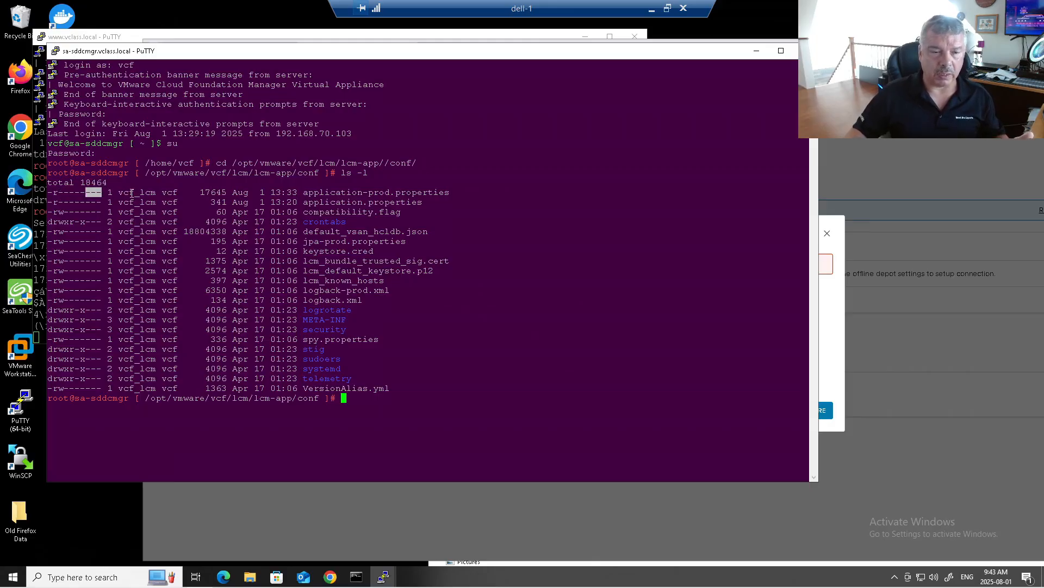
left_click(131, 193)
left_click_drag(124, 193, 142, 192)
left_click(77, 214)
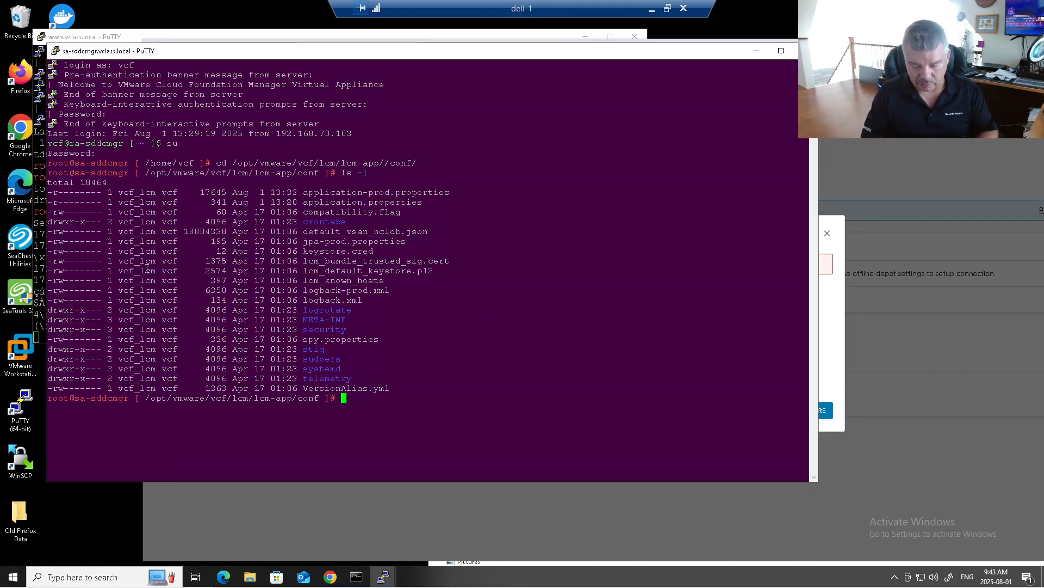
type("chmod")
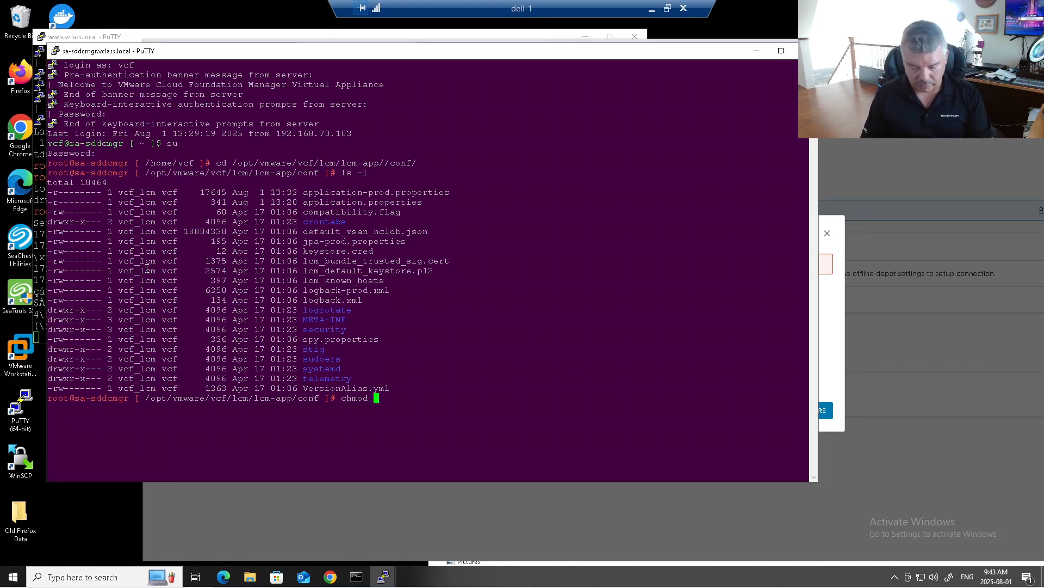
Apply chmod 666 to application-prod.properties and confirm with ls -l that it shows -rw-rw-rw-.
type("666")
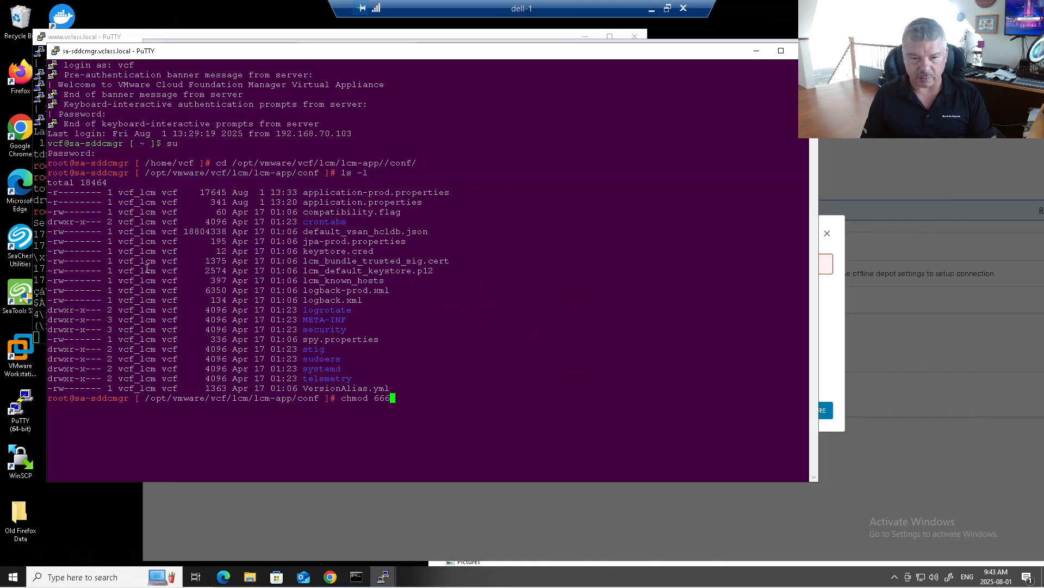
type(" a")
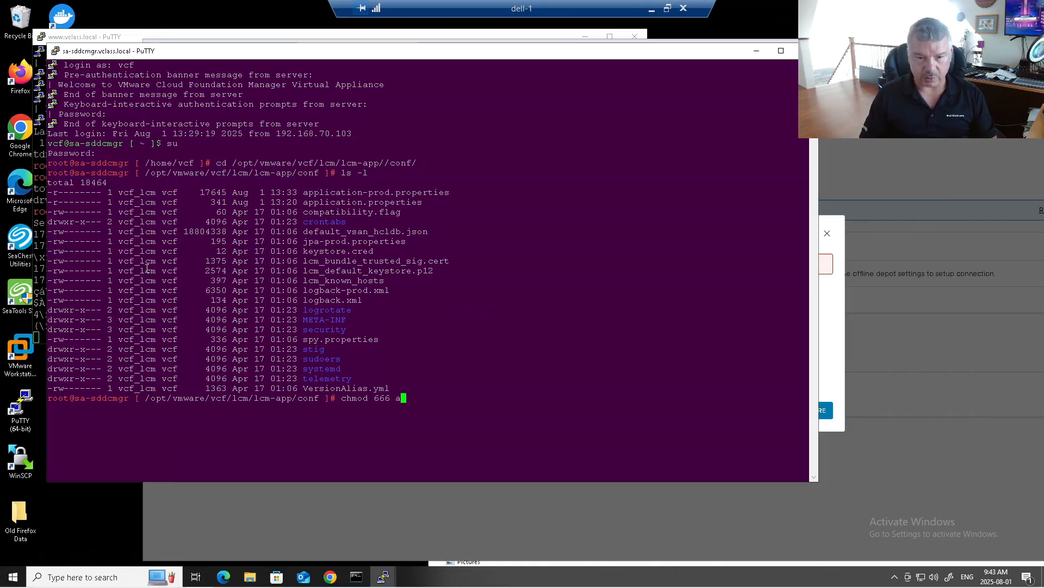
type("ppl")
key("Tab")
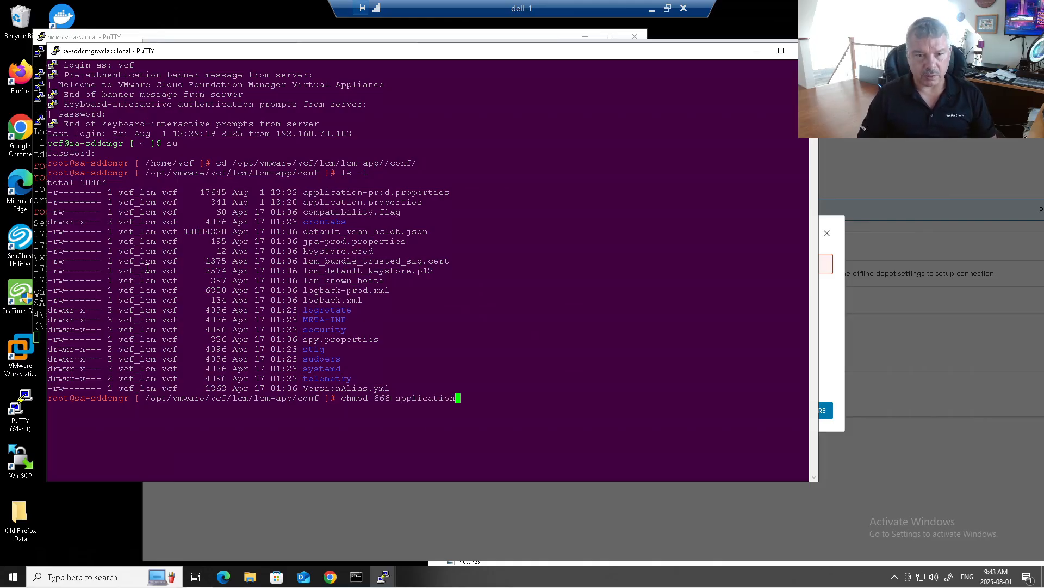
type("-pr")
key("Tab")
key("Return")
type("ls -l")
key("Return")
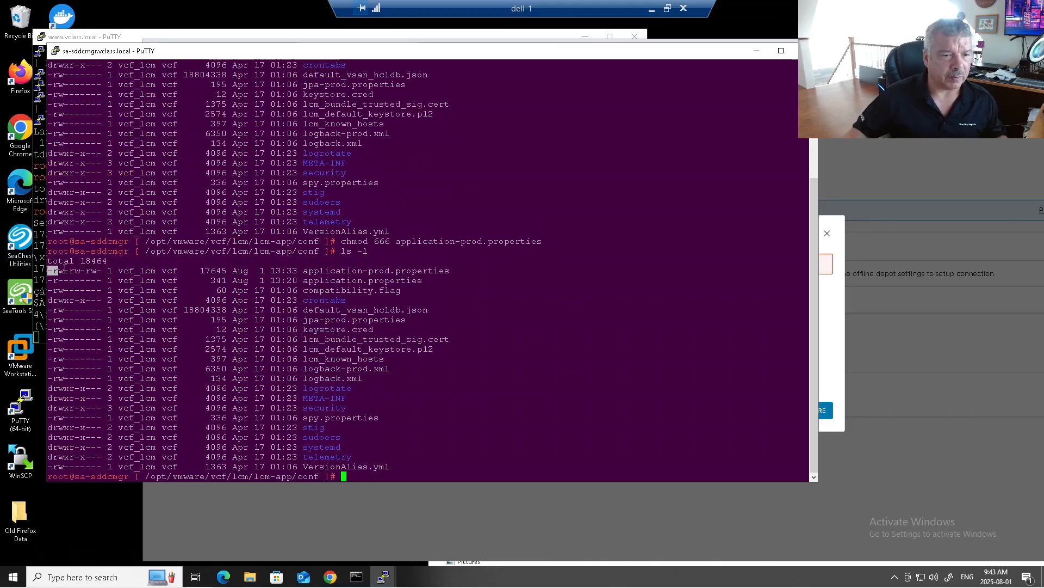
left_click_drag(64, 270, 96, 271)
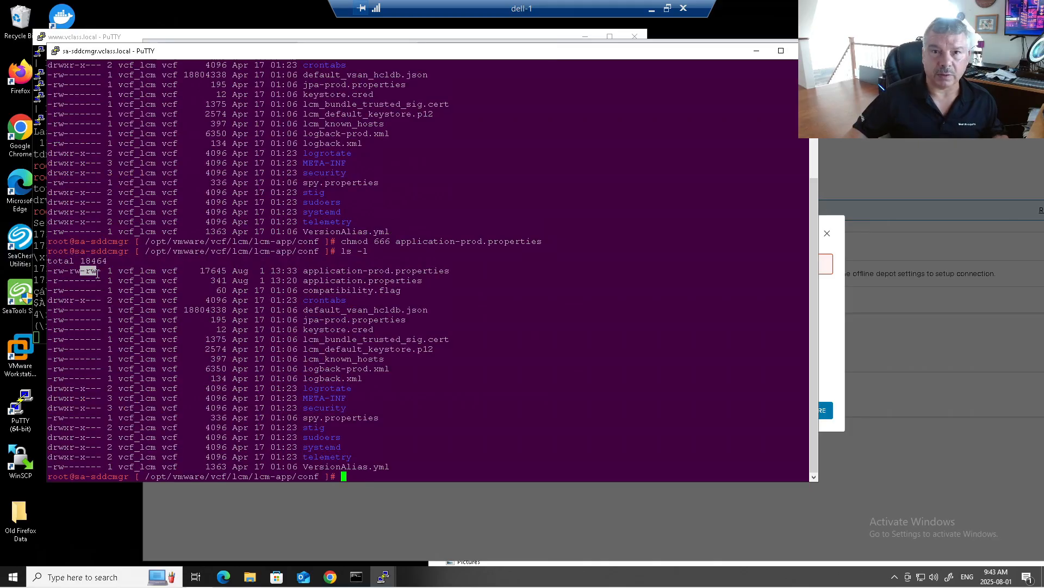
left_click(271, 330)
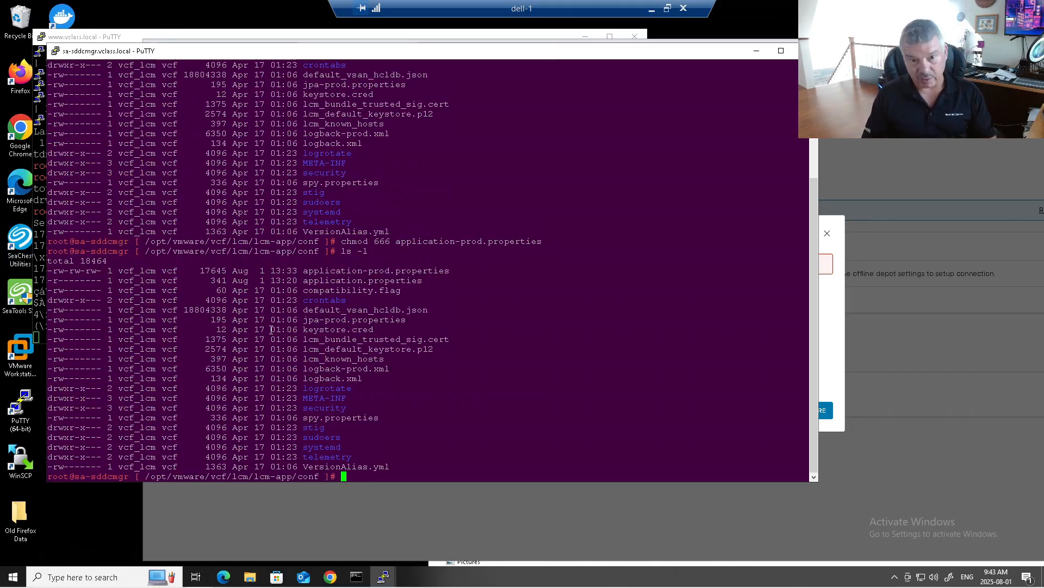
Open application-prod.properties in the vi editor.
type("vi aPPL")
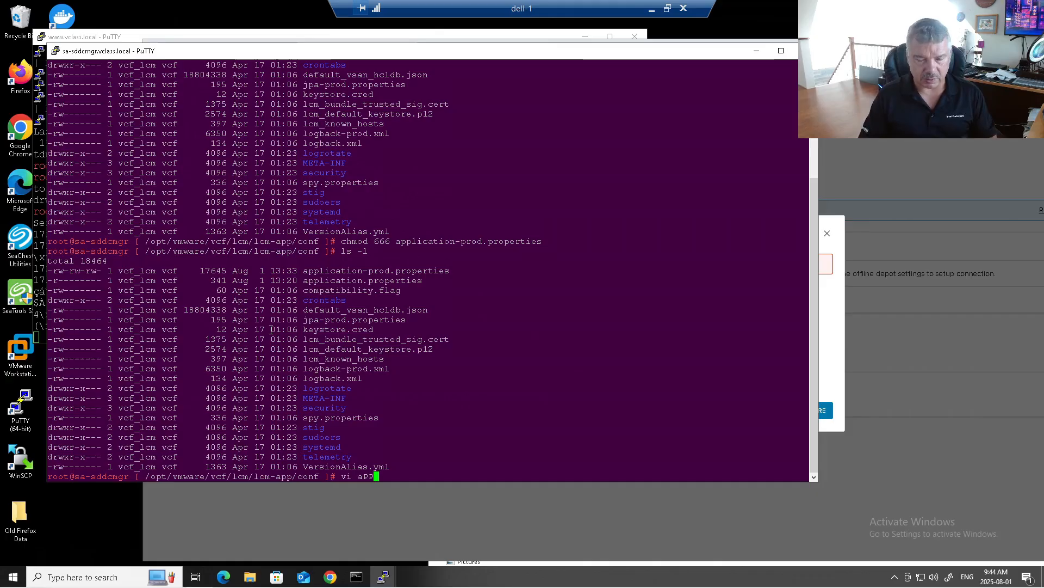
key("BackSpace")
key("BackSpace")
key("BackSpace")
key("BackSpace")
type("application")
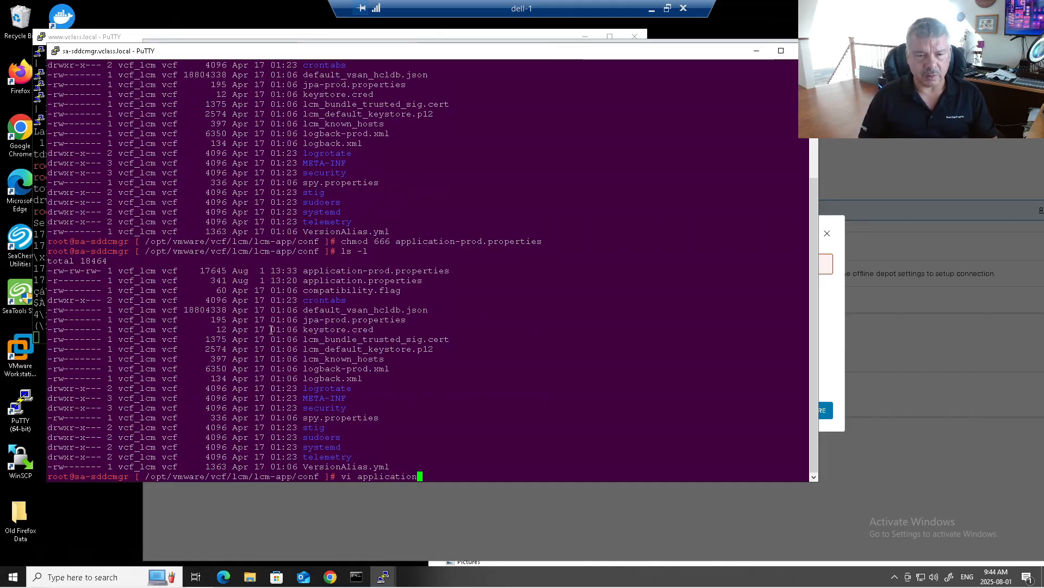
type("-pro")
key("Tab")
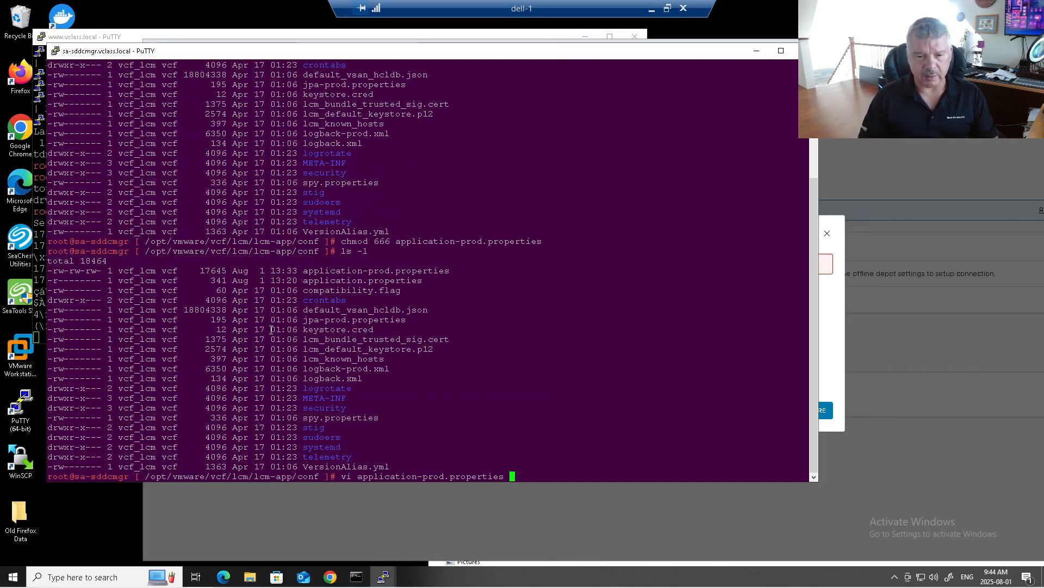
key("Return")
Search the properties file for lcm.depot.adapter, checking the setting name in the williamlam.com article.
key("Down")
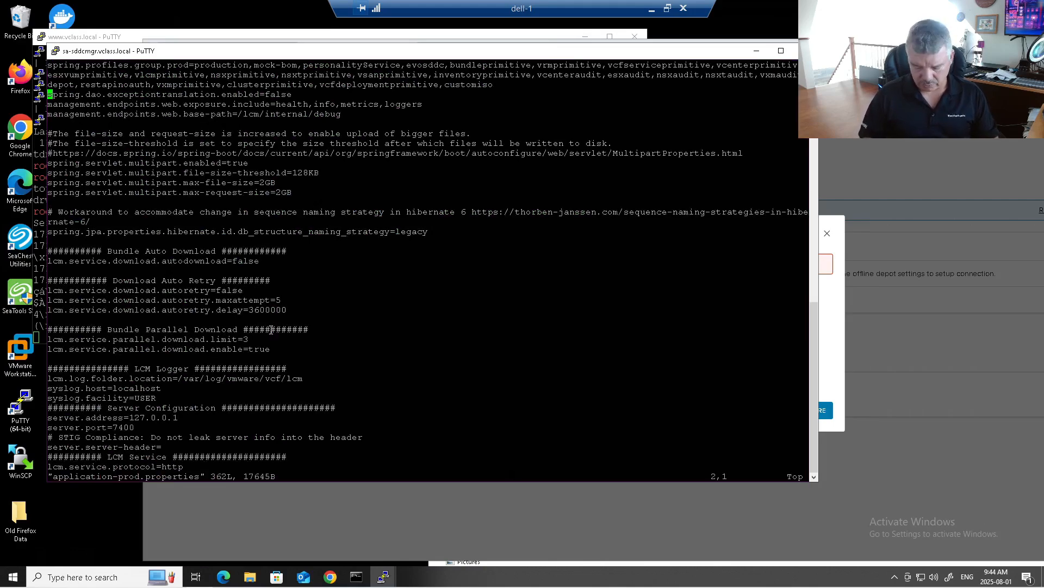
type("/")
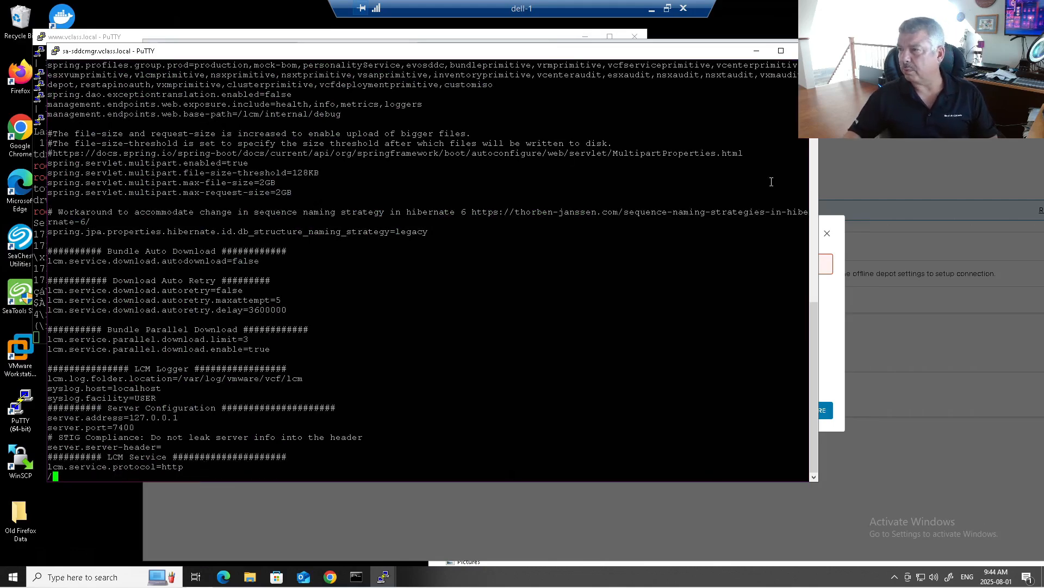
left_click_drag(1043, 73, 697, 61)
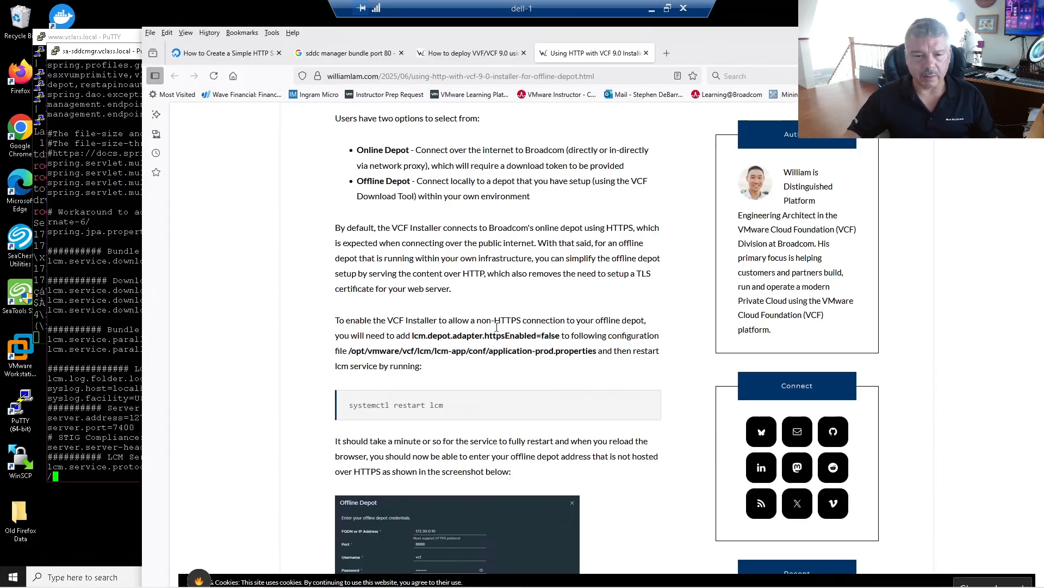
left_click_drag(412, 335, 515, 333)
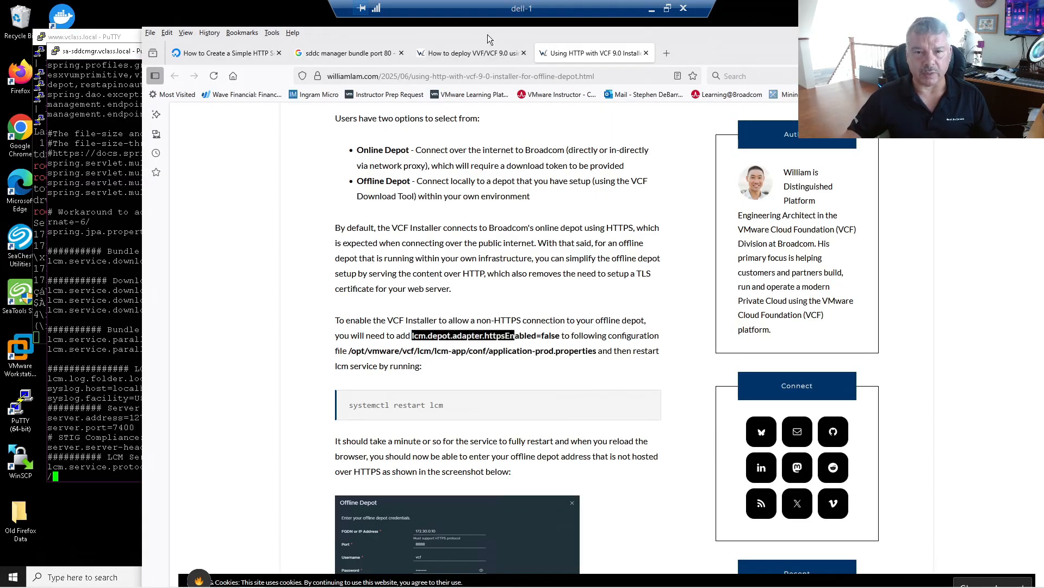
left_click_drag(490, 36, 1043, 43)
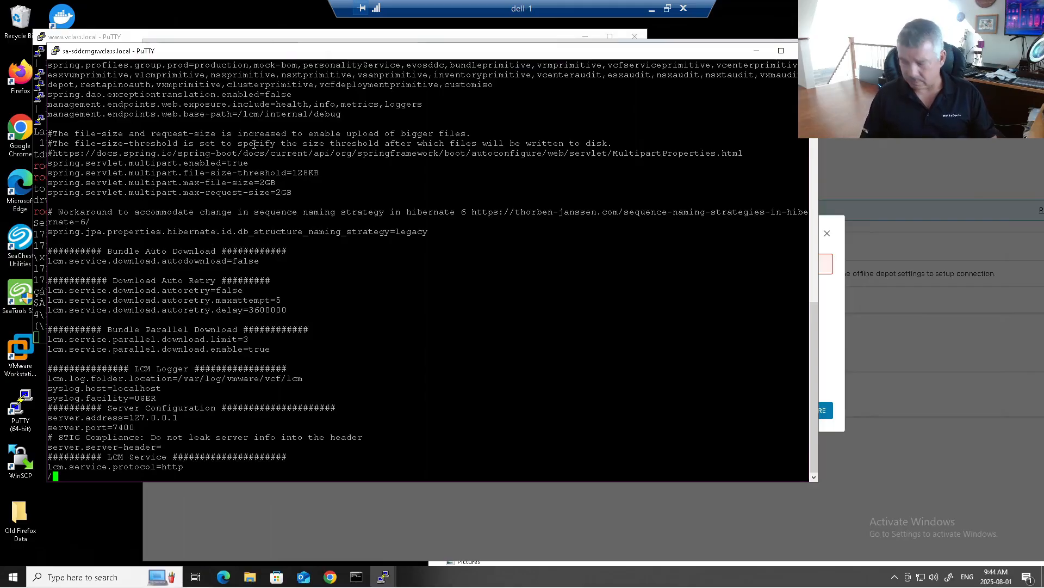
type("lcm.de")
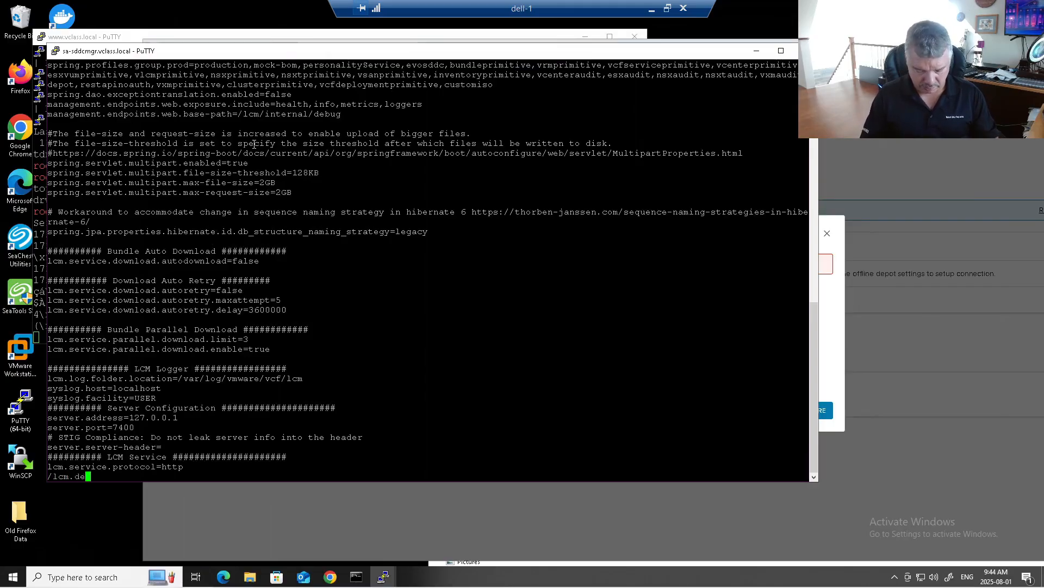
type("pot.adapter")
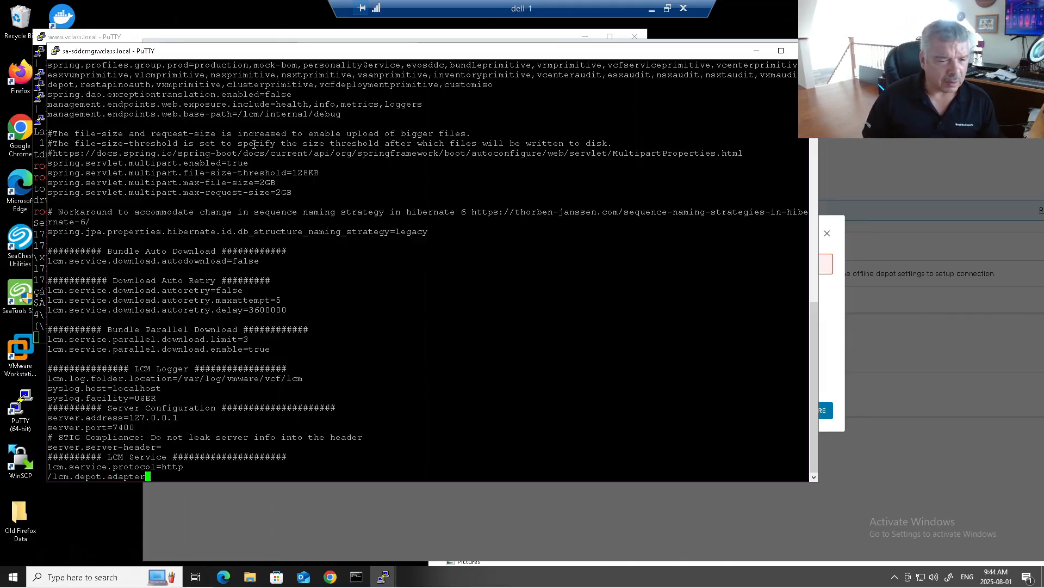
key("Return")
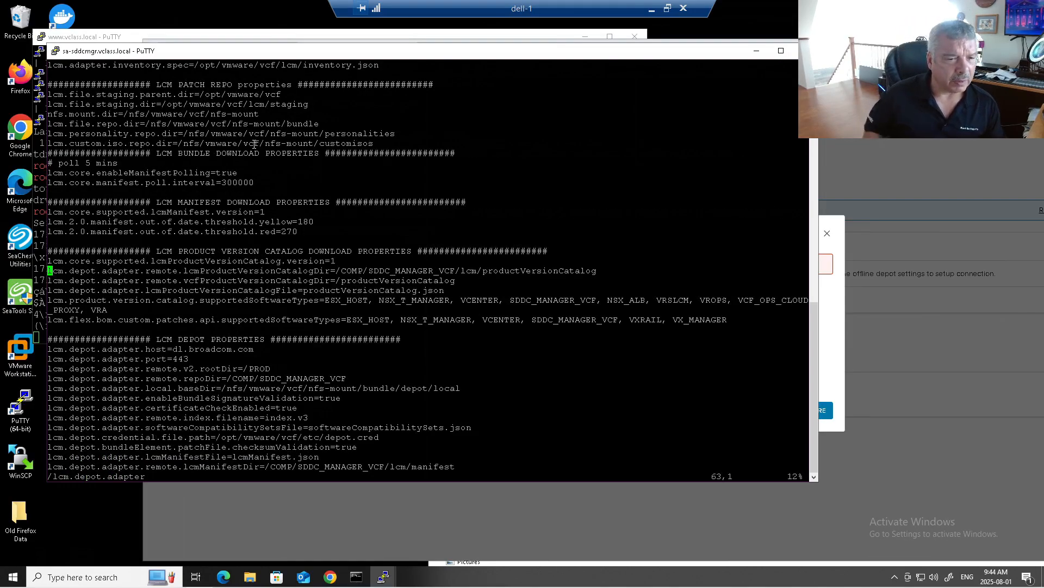
Add the line lcm.depot.adapter.httpsEnabled=false below the existing depot adapter settings.
key("Down")
key("Down")
key("Down")
key("Down")
key("Down")
key("Down")
key("Down")
key("Down")
key("Down")
key("Down")
key("Down")
key("Down")
key("Down")
key("Down")
key("Down")
key("Down")
key("Down")
key("Down")
key("Down")
key("Down")
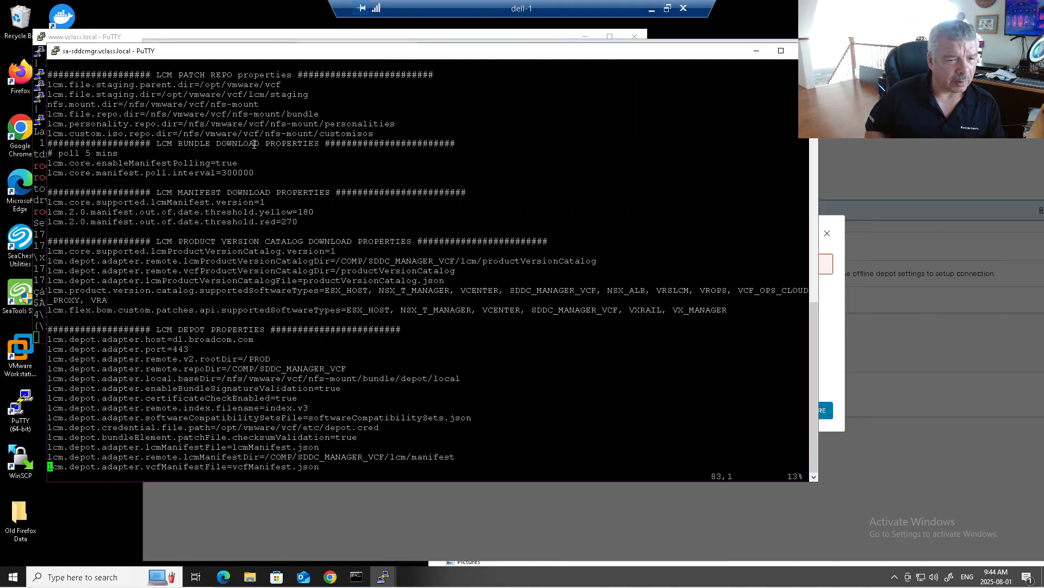
key("Down")
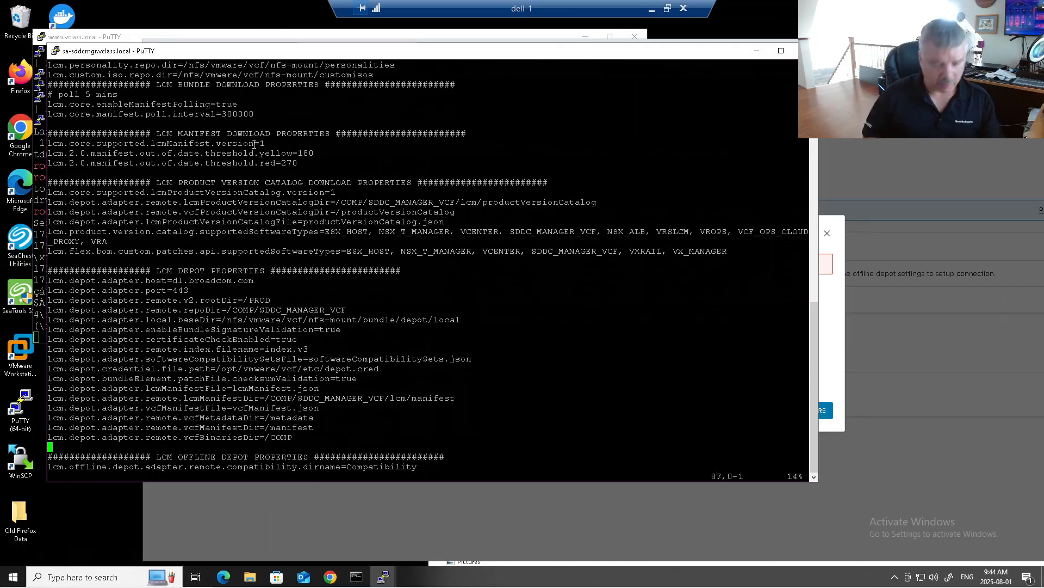
key("Up")
key("Right")
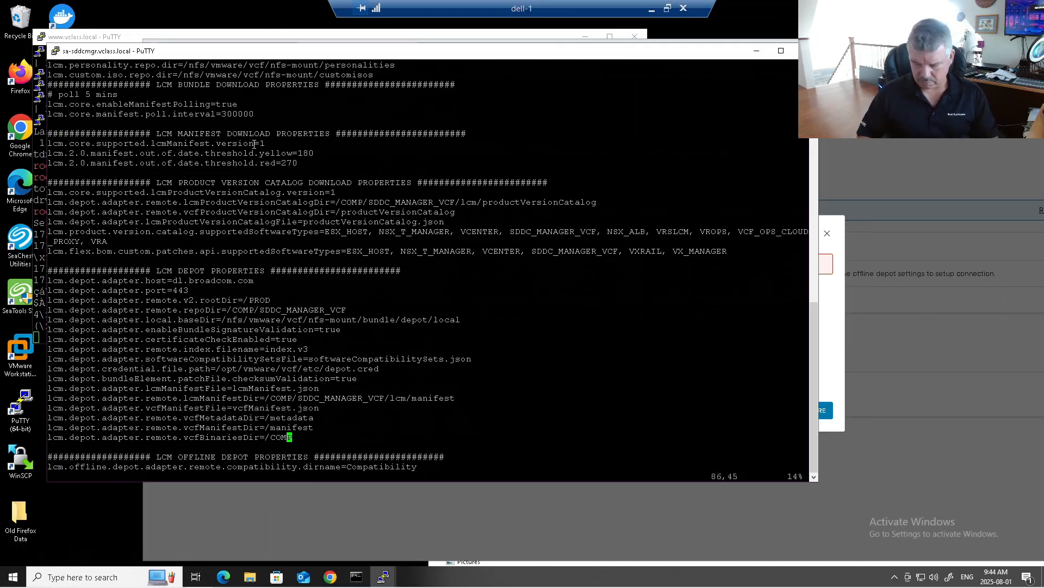
key("Down")
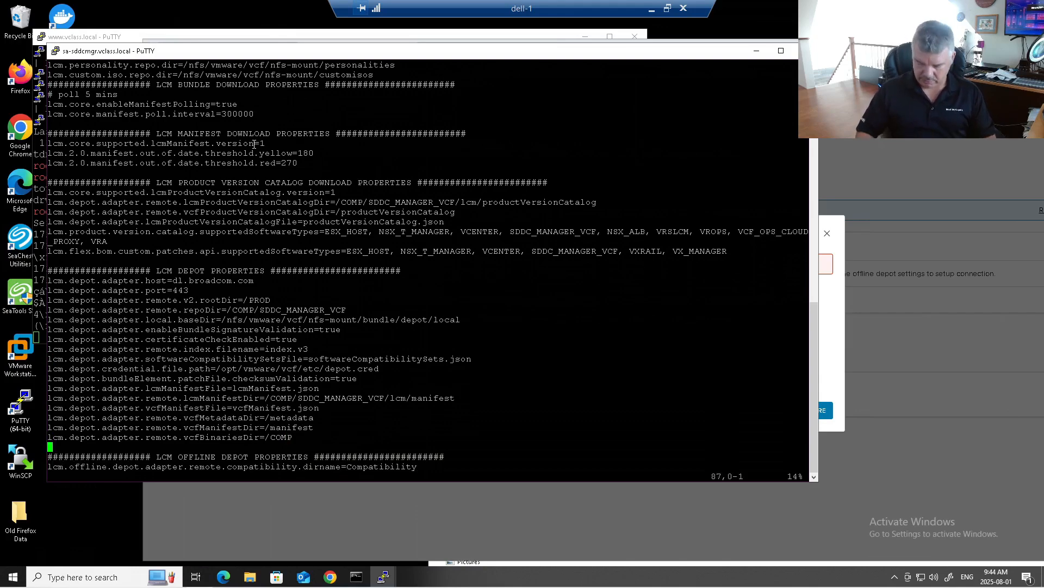
key("i")
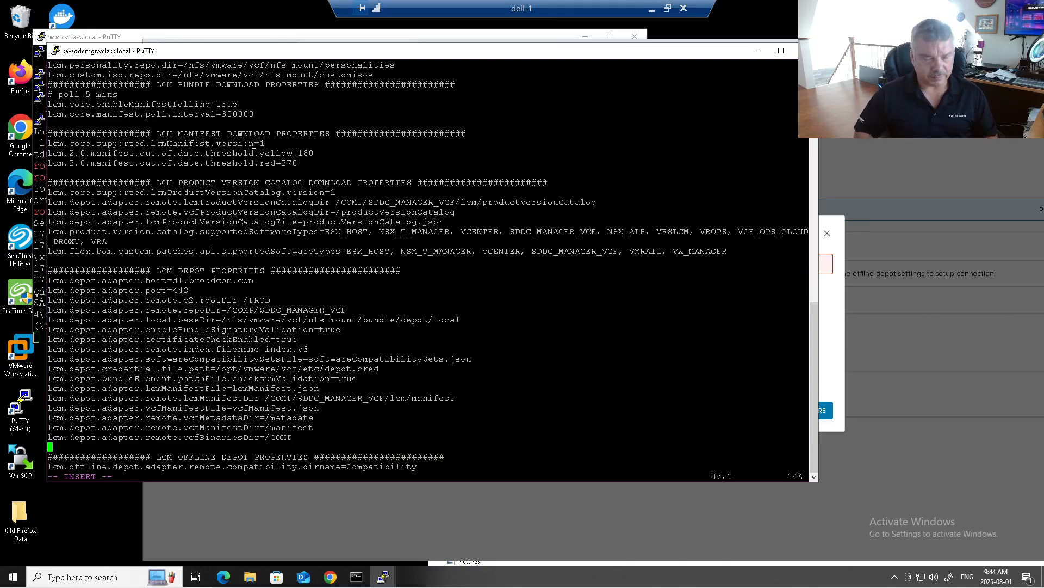
type("lcm.")
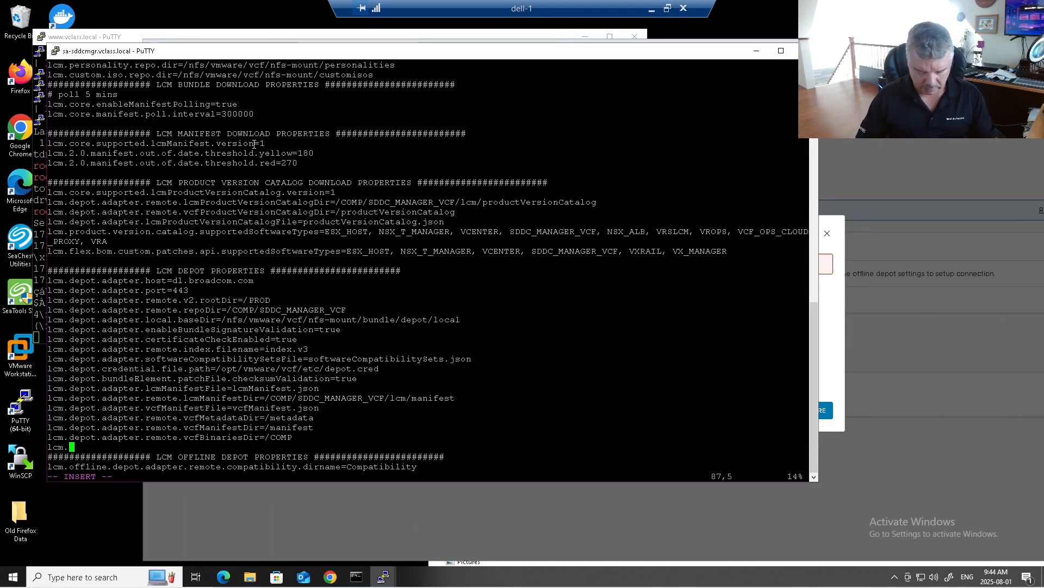
type("depot.ada")
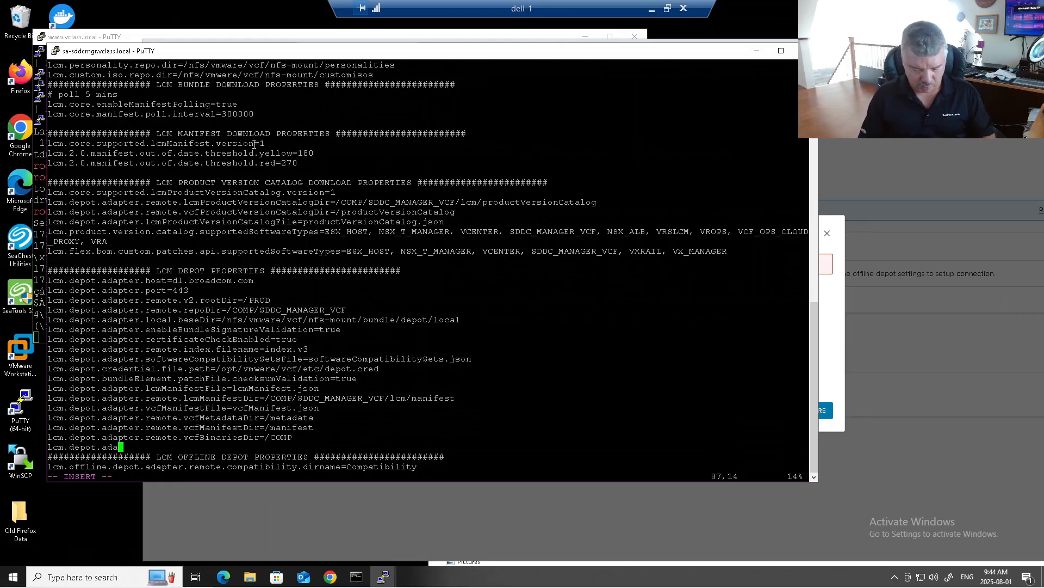
type("pter.http")
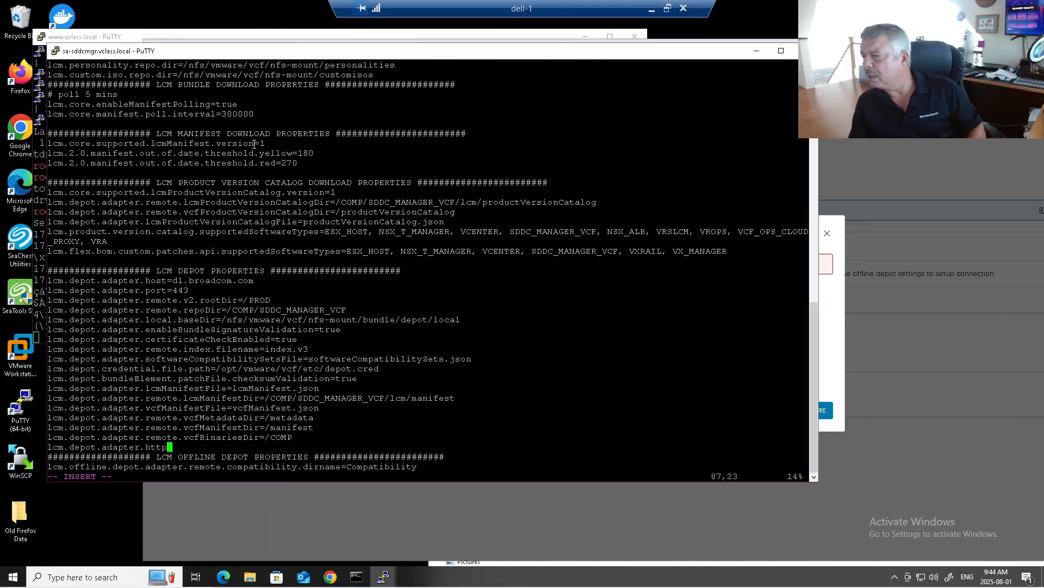
type("sE")
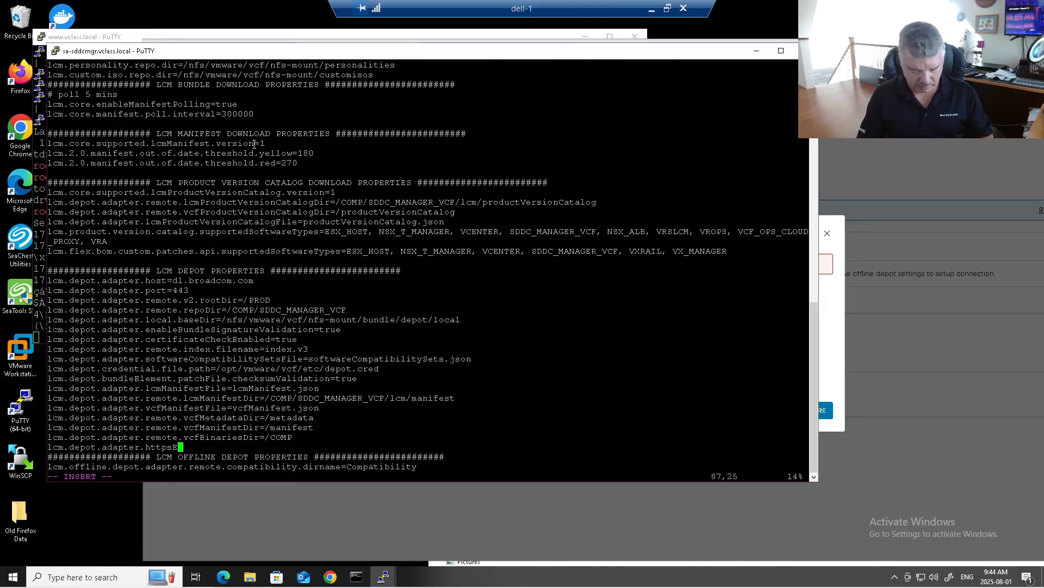
type("nabl")
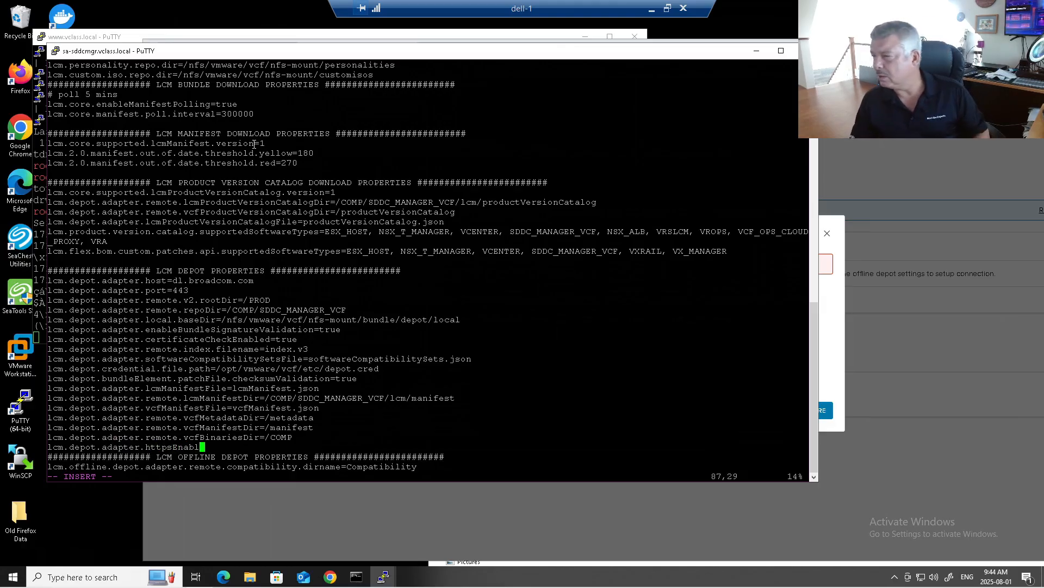
type("ed=false")
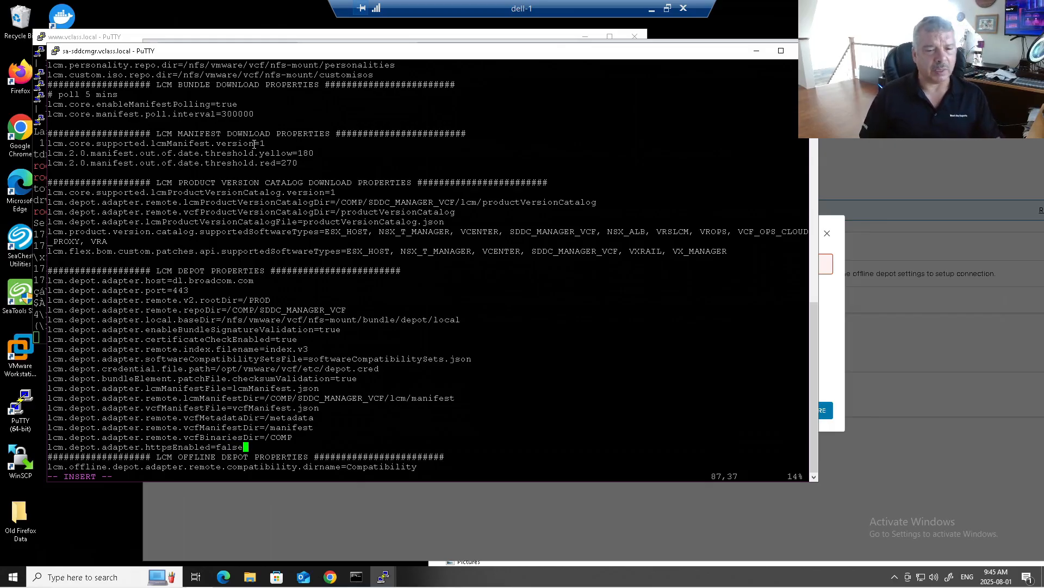
key("Escape")
Save and quit vi with :wq, then run systemctl restart lcm.
type(":wq")
key("Return")
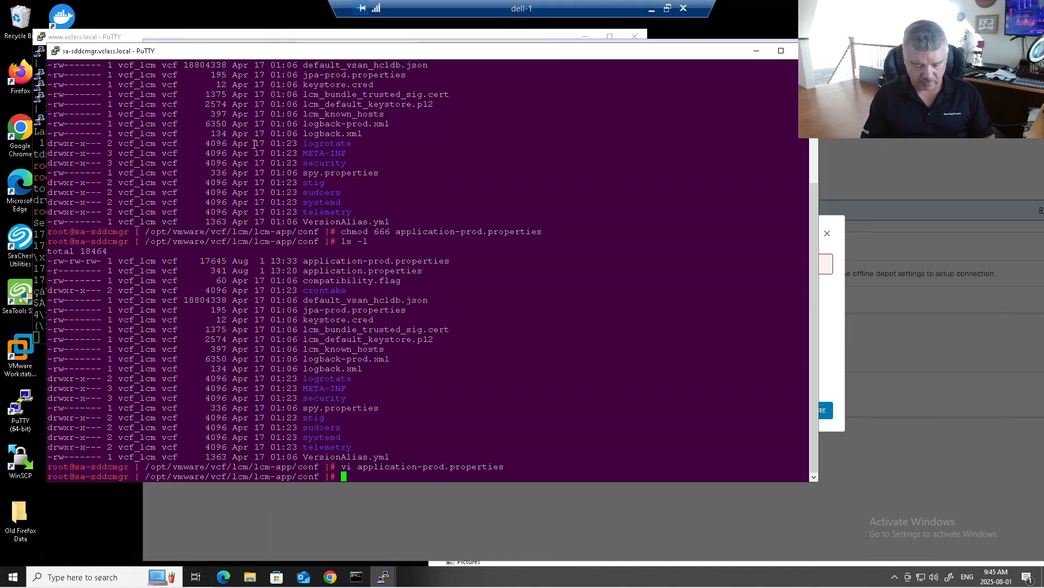
type("systemctl")
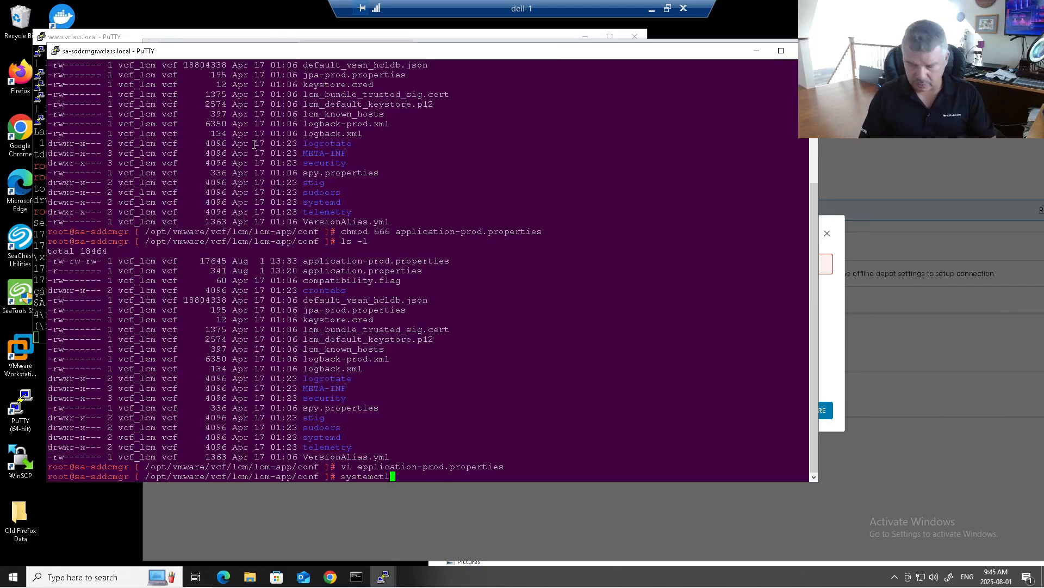
type(" restar")
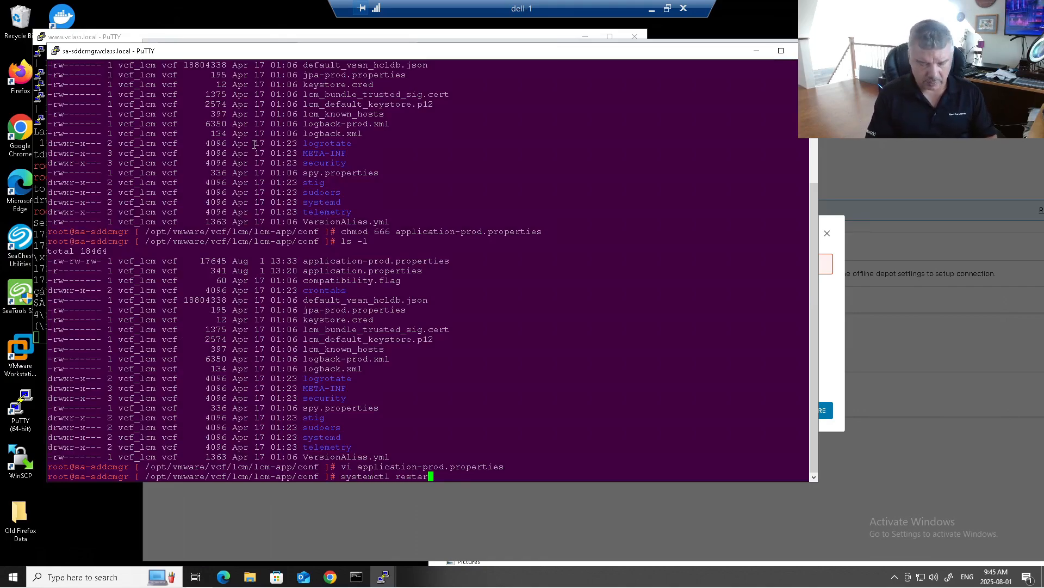
type("t lcm")
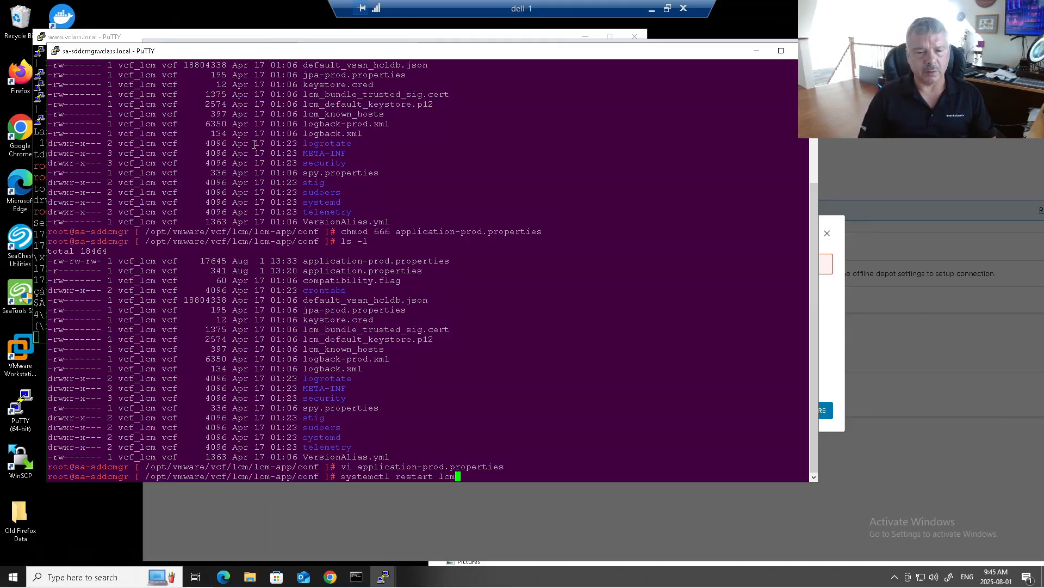
key("Return")
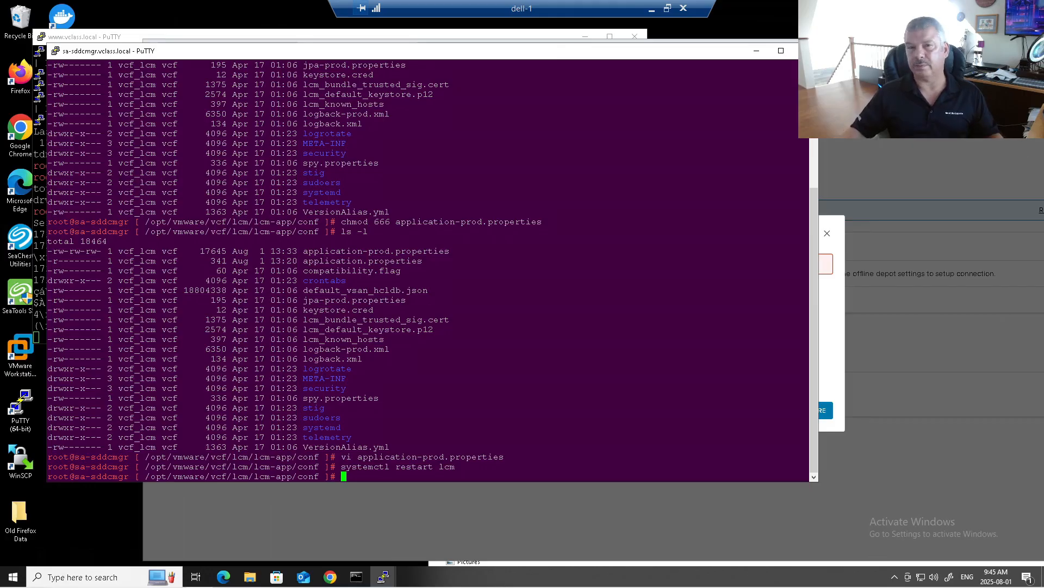
Check systemctl status lcm to confirm the service is active (running).
key("Up")
key("Left")
key("Left")
key("Left")
key("Left")
key("Left")
key("Left")
key("Left")
key("Left")
key("Left")
key("Left")
key("Left")
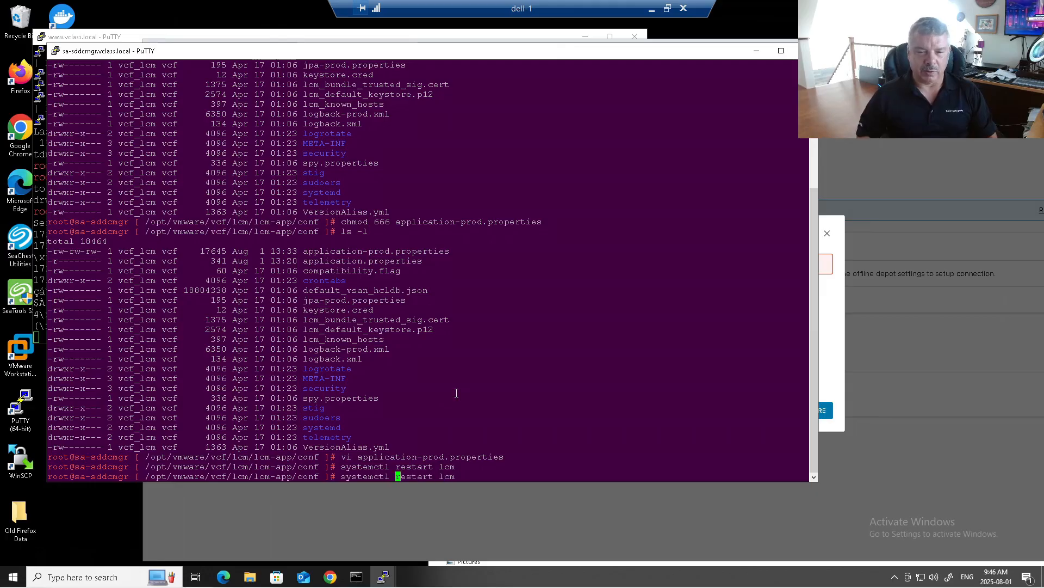
type("status")
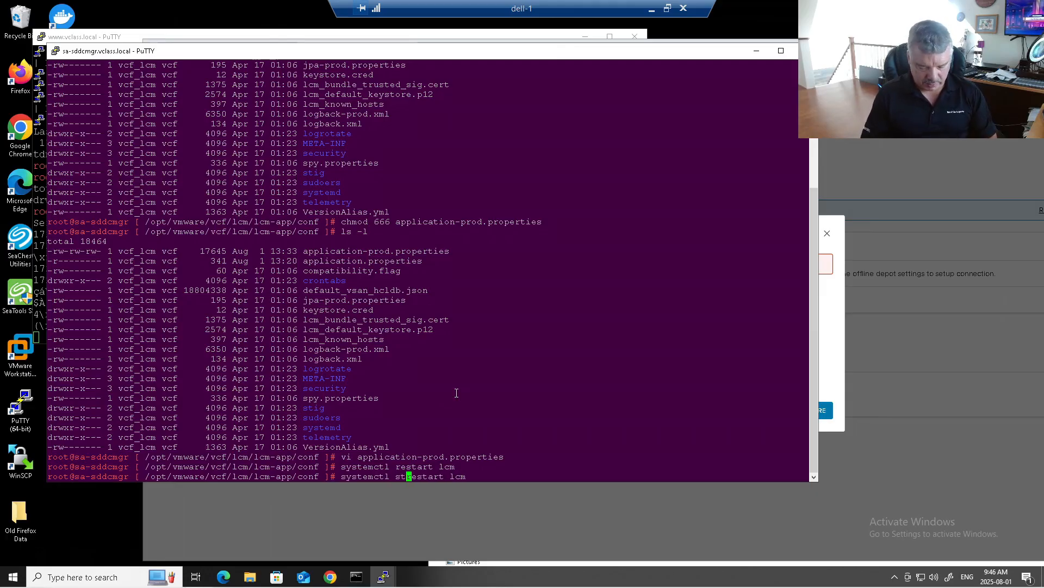
key("Delete")
key("Delete")
key("Delete")
key("Delete")
key("Delete")
key("Delete")
key("Delete")
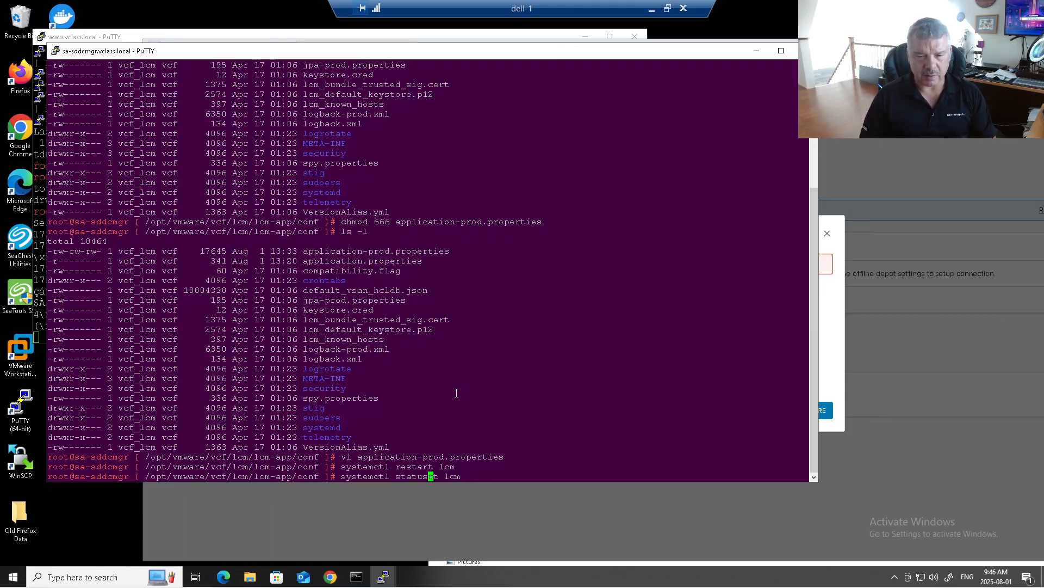
key("Return")
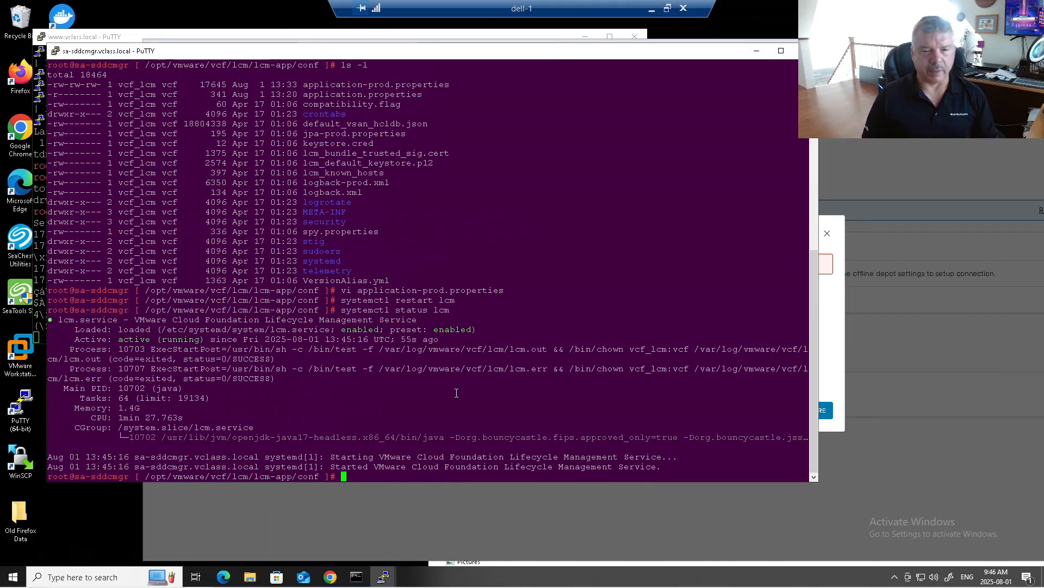
Resubmit the Offline Depot dialog with CONFIGURE and dismiss Chrome's password breach warning.
left_click(832, 335)
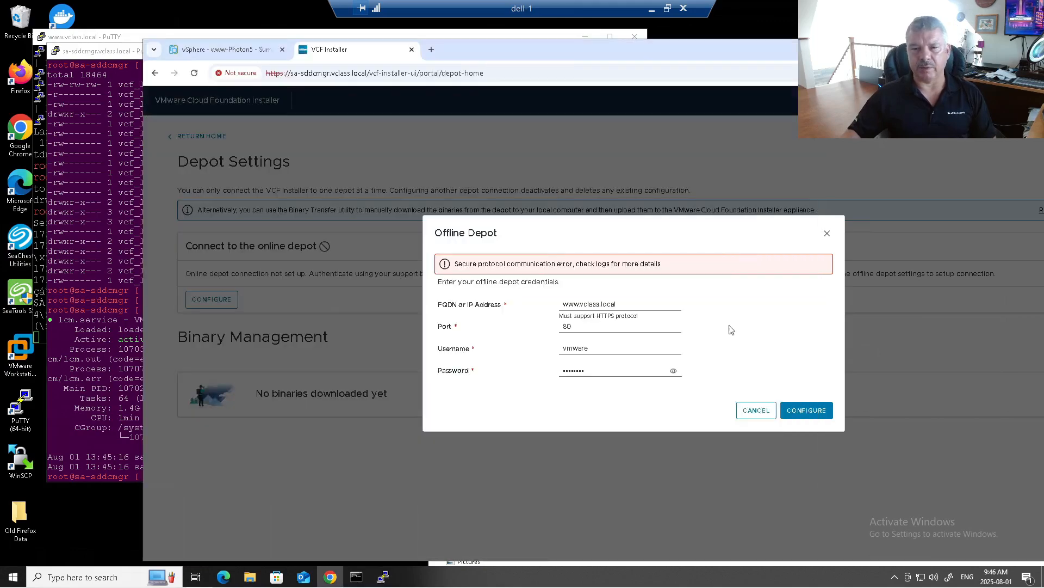
left_click(808, 410)
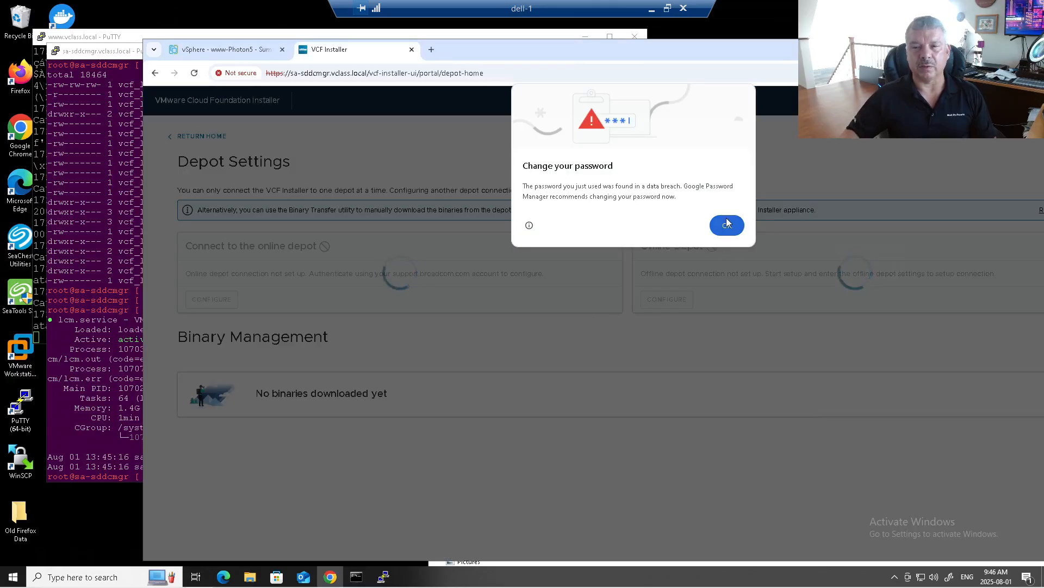
left_click(727, 225)
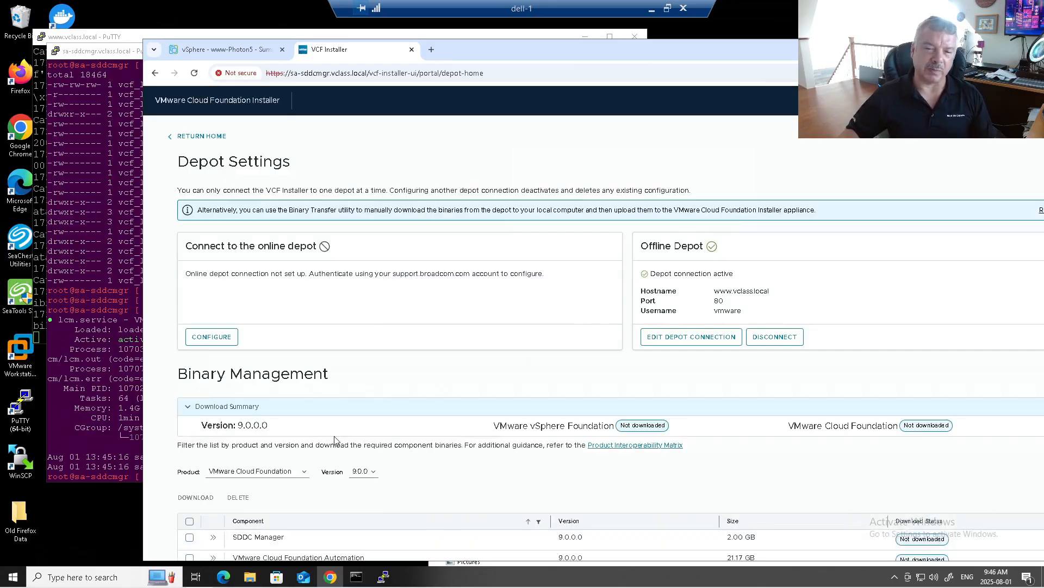
scroll(459, 388, "down", 2)
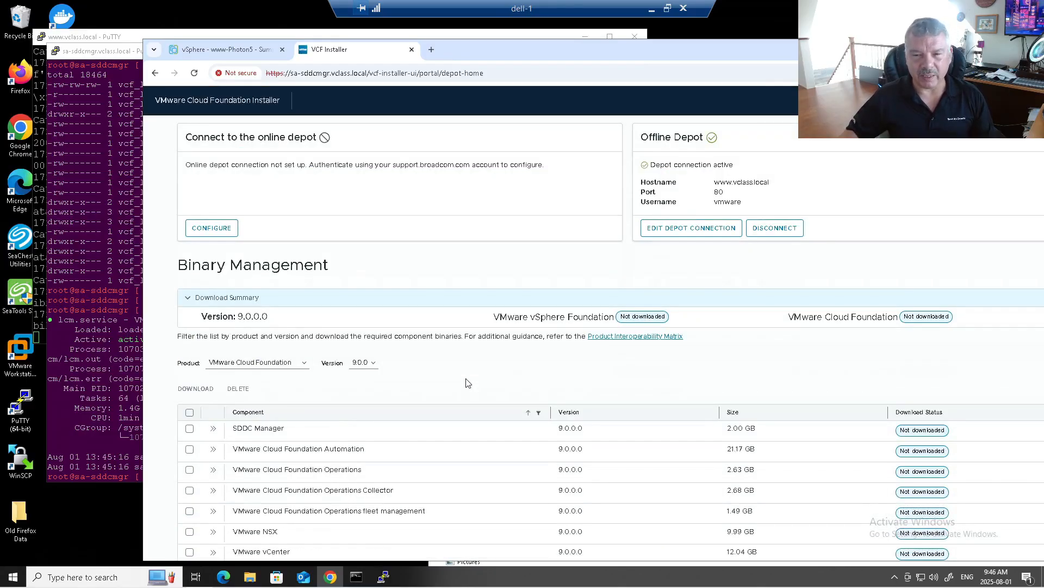
left_click_drag(499, 317, 625, 318)
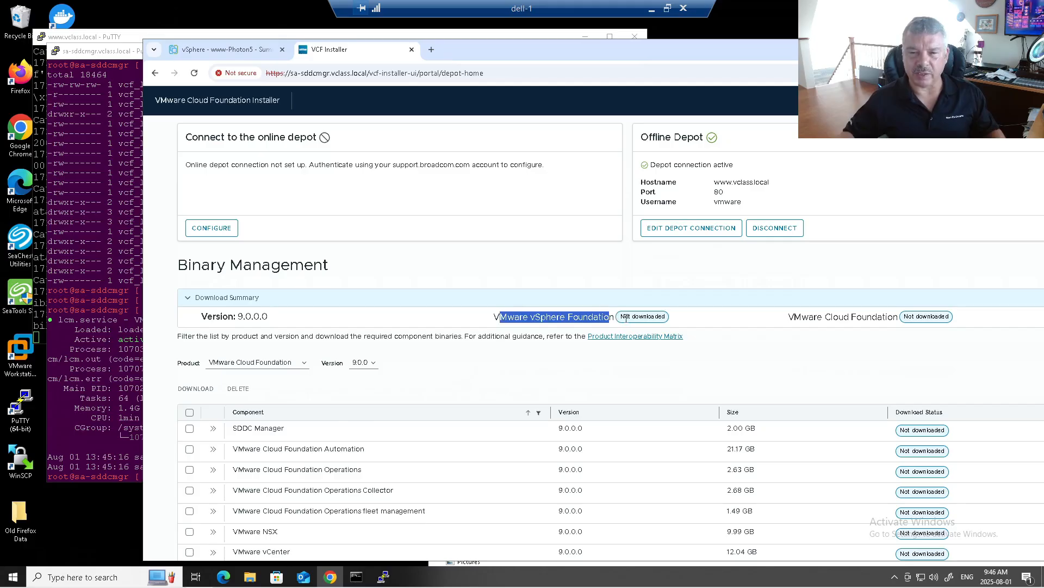
left_click_drag(794, 317, 907, 320)
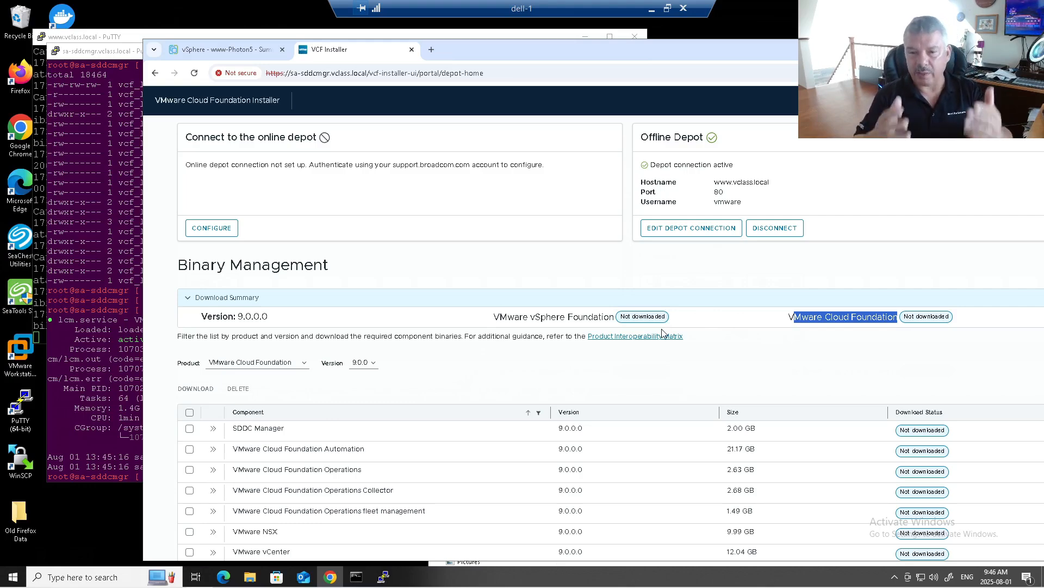
left_click(281, 367)
left_click(280, 388)
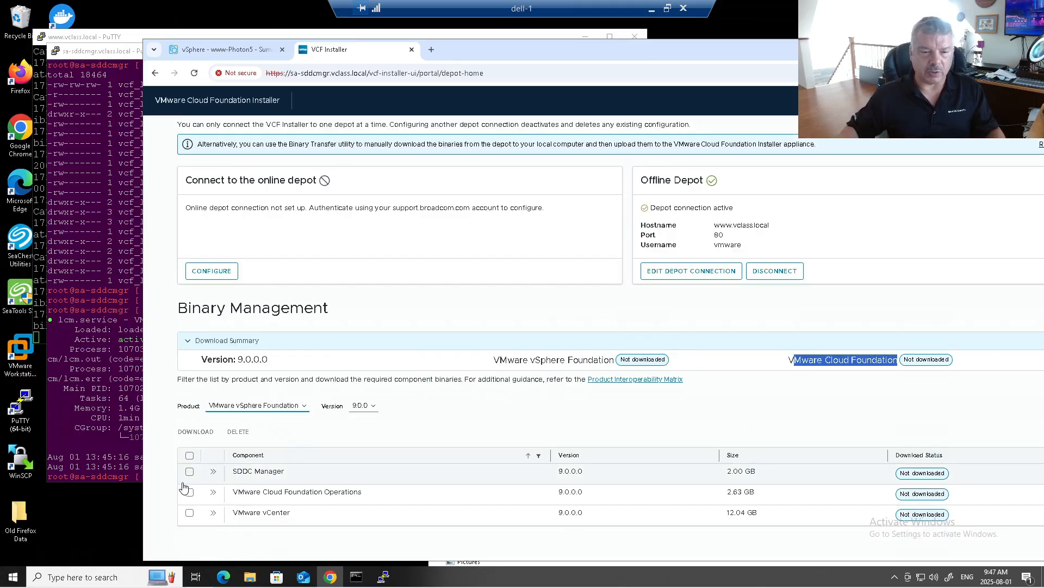
left_click(275, 406)
left_click(275, 419)
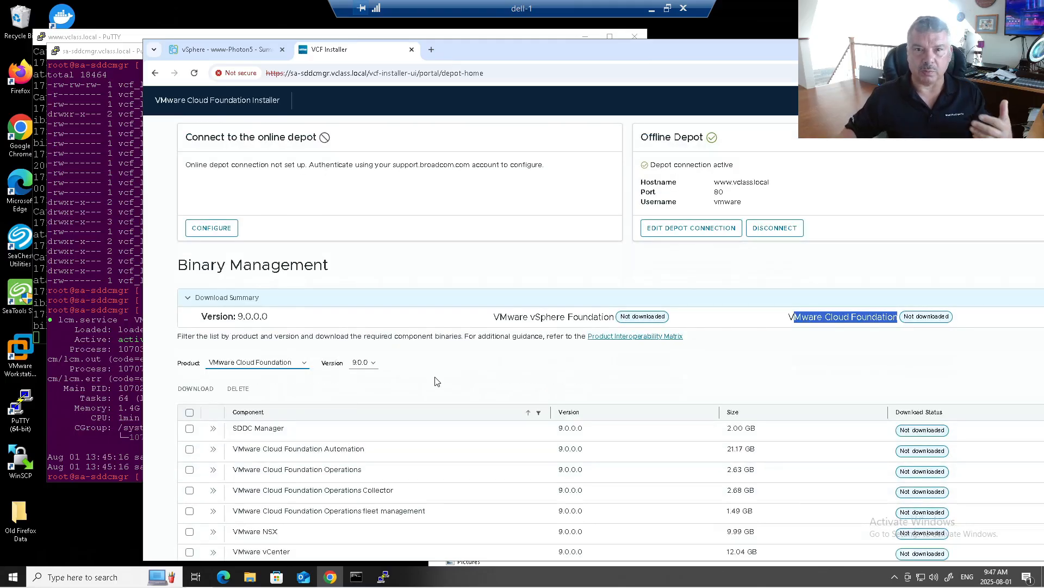
scroll(437, 380, "down", 1)
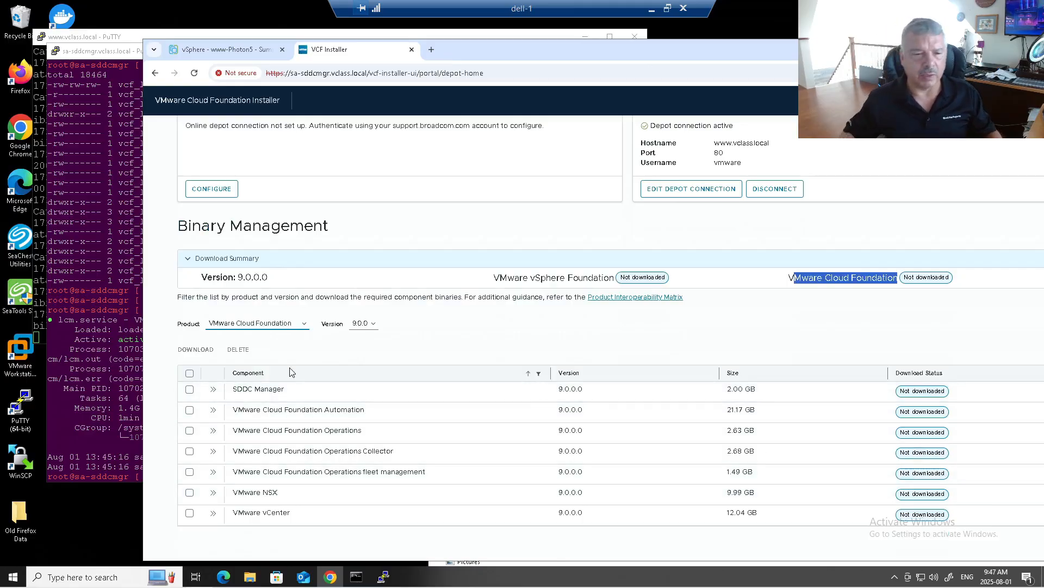
left_click(189, 374)
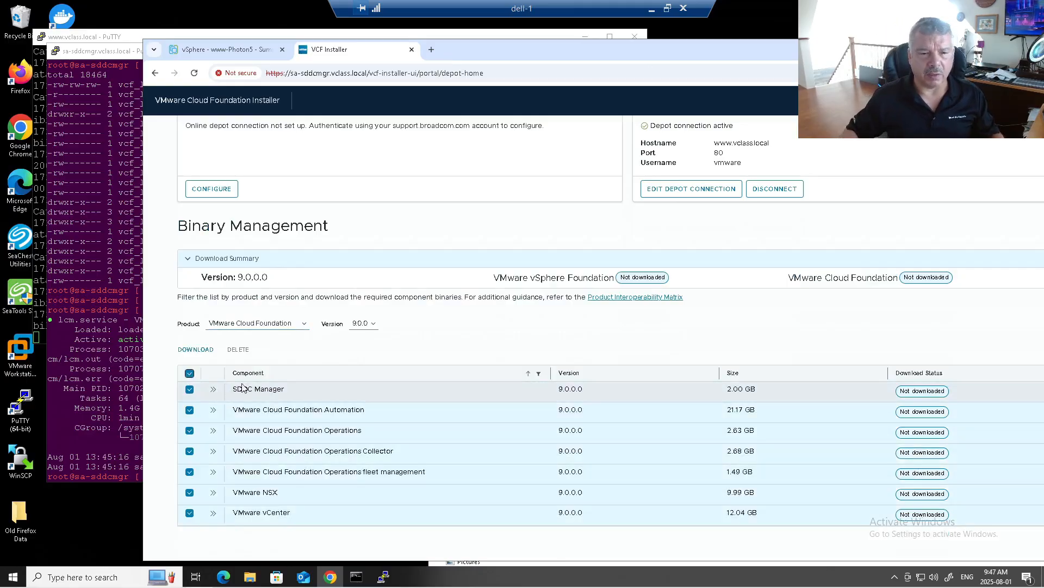
Download all seven selected VCF 9.0.0.0 components and move the installer window aside.
left_click(190, 351)
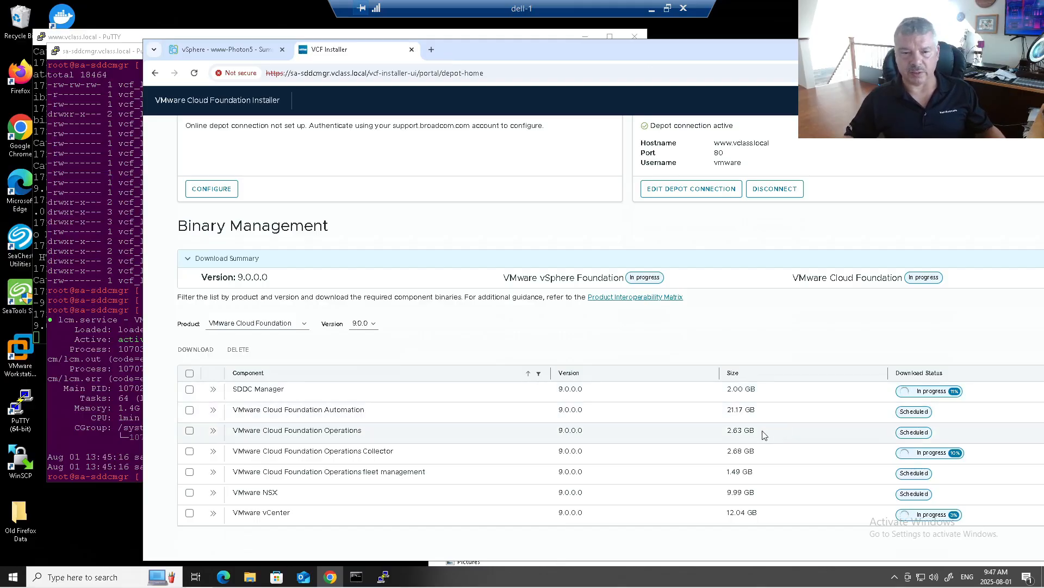
left_click_drag(546, 48, 661, 63)
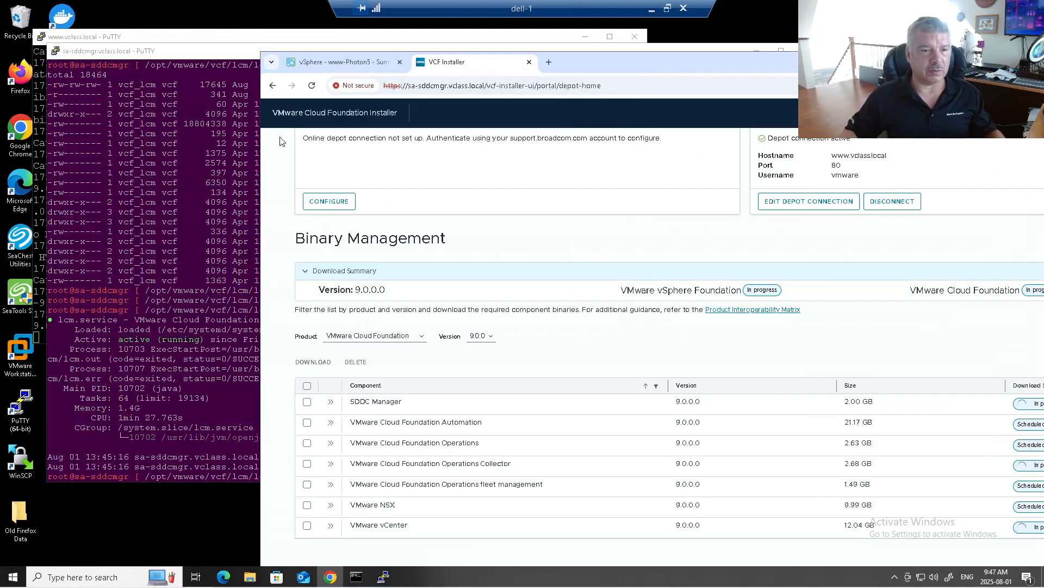
left_click(200, 37)
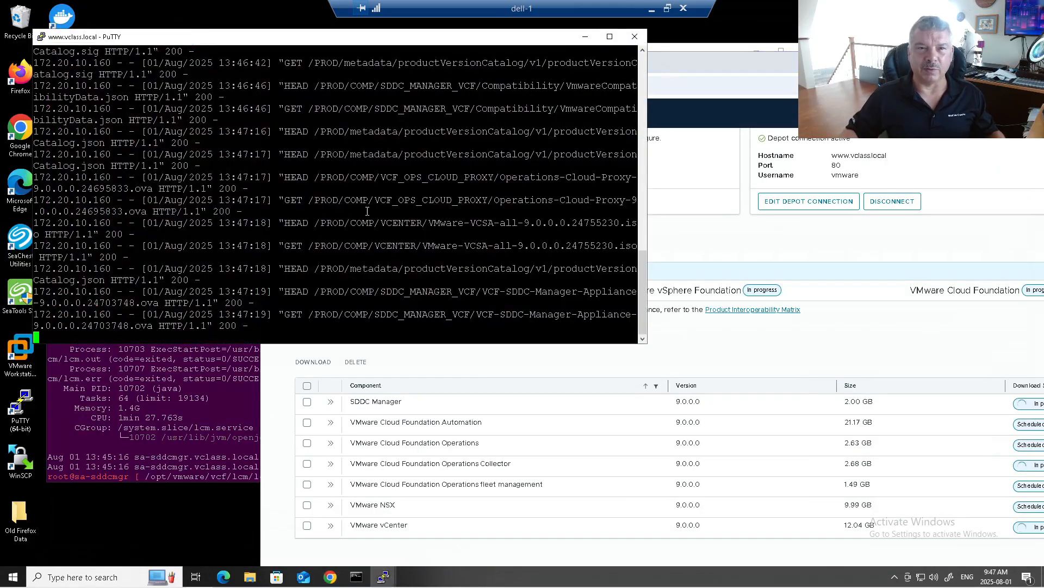
left_click(782, 61)
left_click_drag(717, 51, 526, 27)
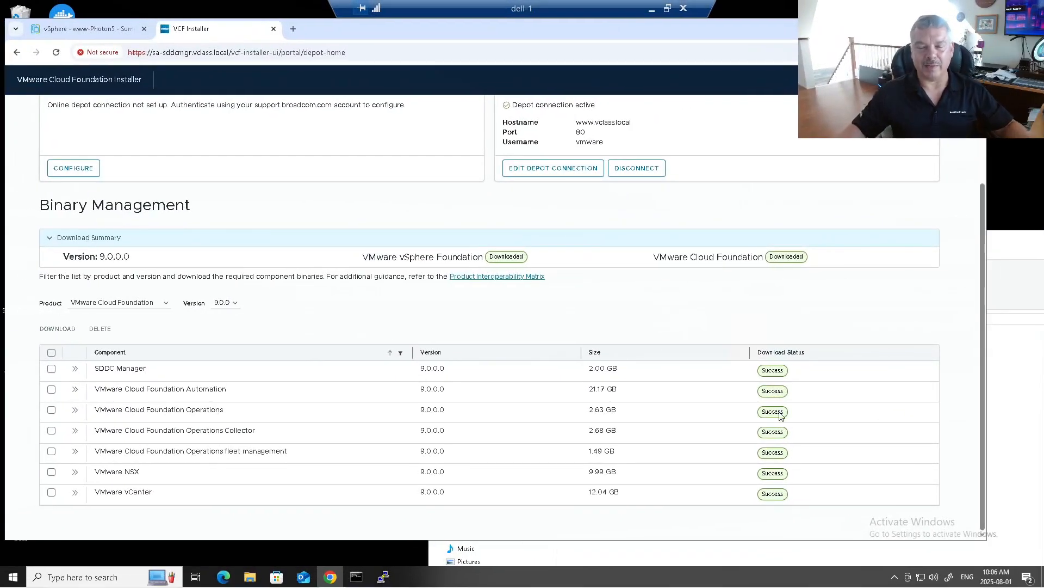
Maximize the installer and highlight the Downloaded status for vSphere Foundation and Cloud Foundation.
left_click(949, 27)
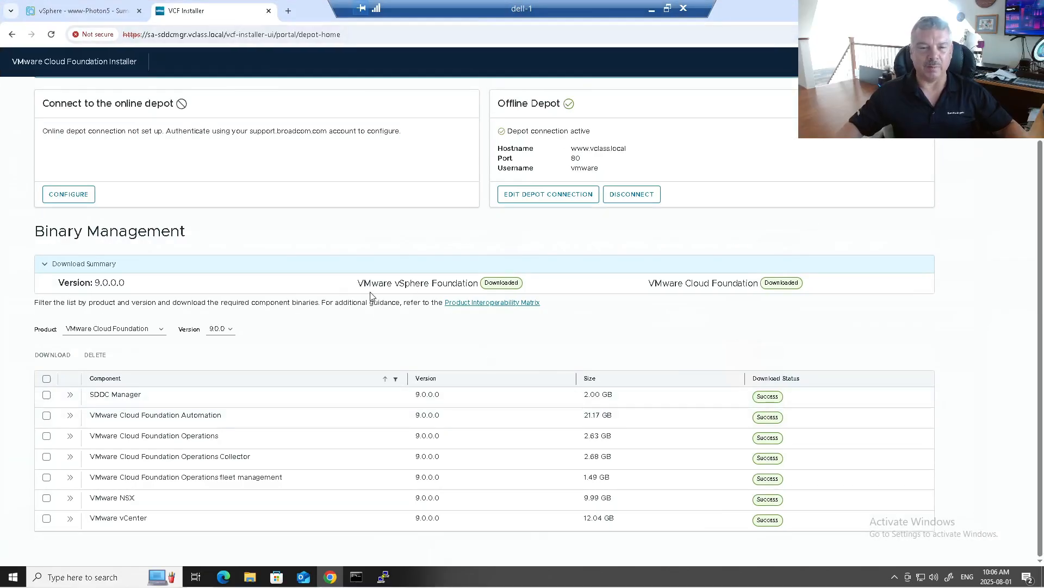
left_click_drag(363, 284, 481, 282)
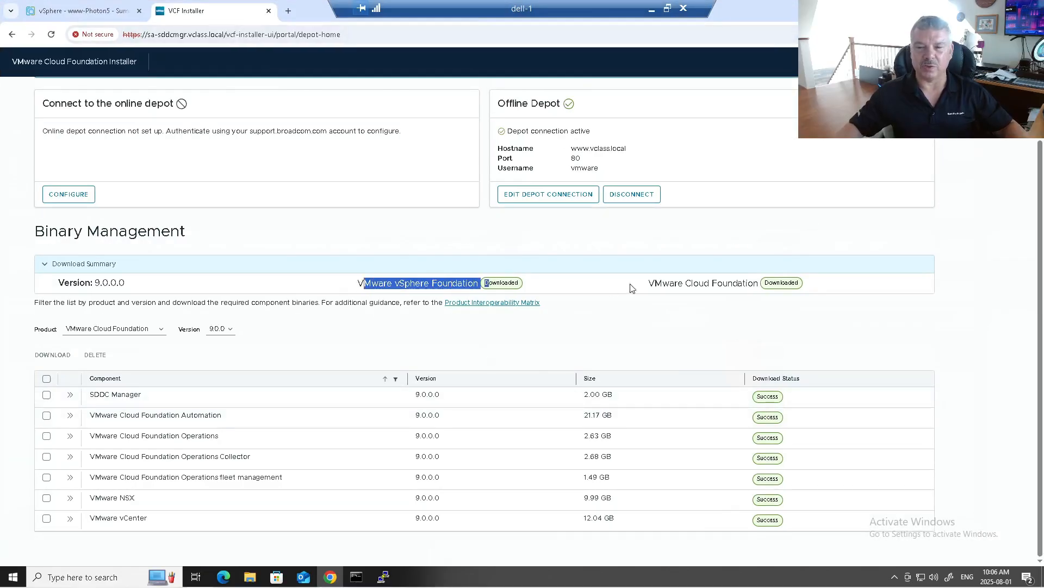
left_click_drag(654, 283, 765, 282)
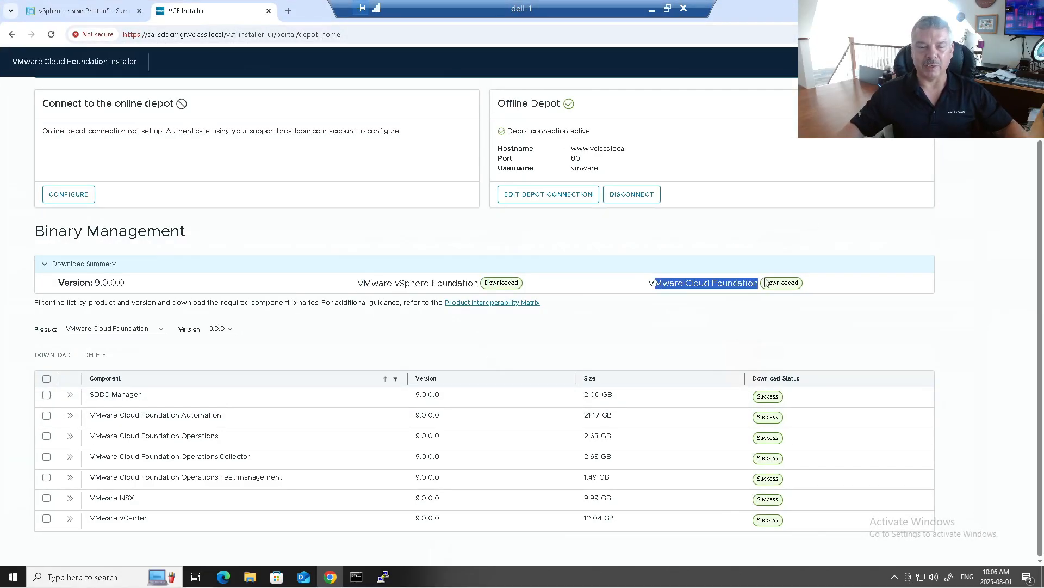